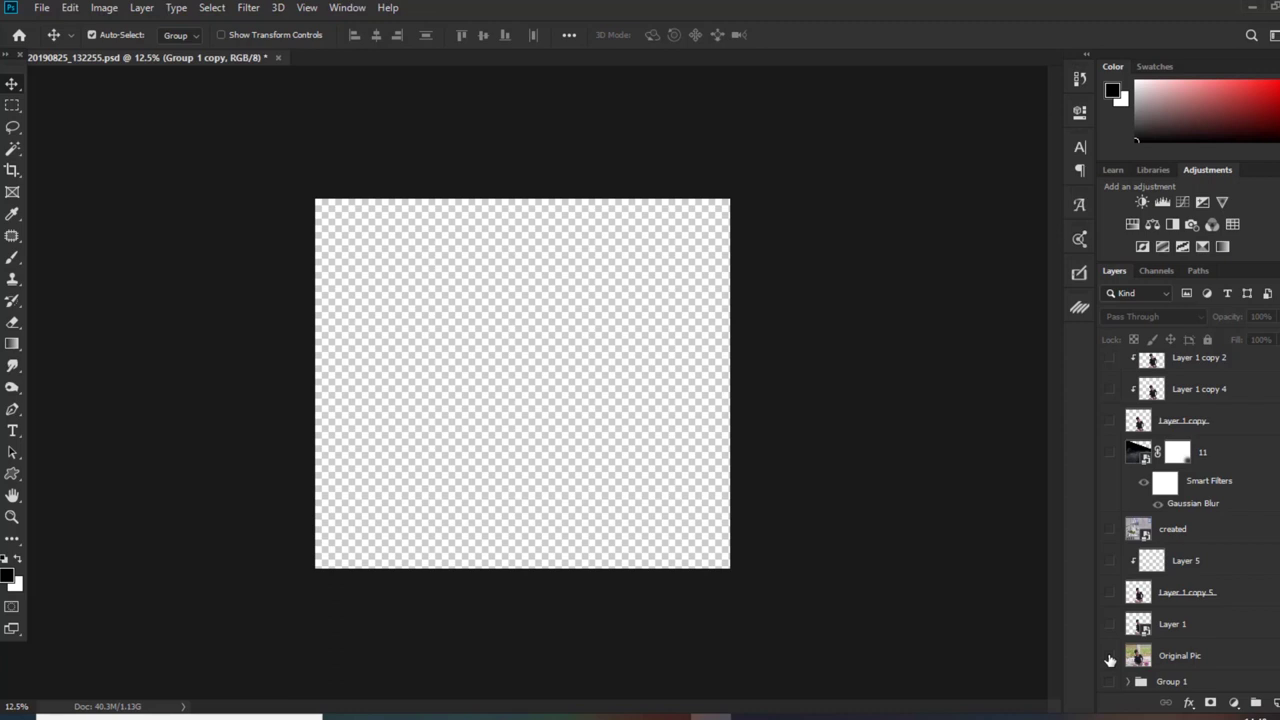
# Show the Original Pic layer, zoom in, and briefly preview the Photo Stylizer (CEP 4) copy
pyautogui.click(1109, 656)
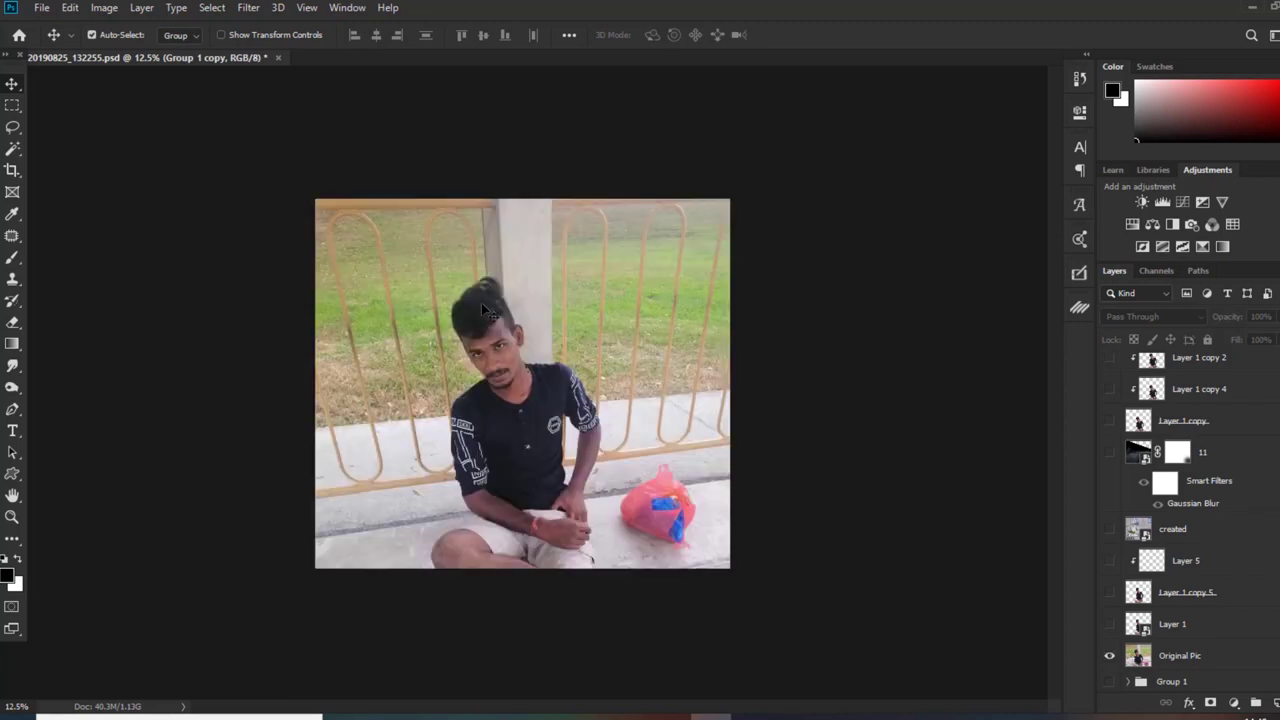
pyautogui.hotkey('ctrl', '+')
pyautogui.hotkey('ctrl', '+')
pyautogui.hotkey('ctrl', '-')
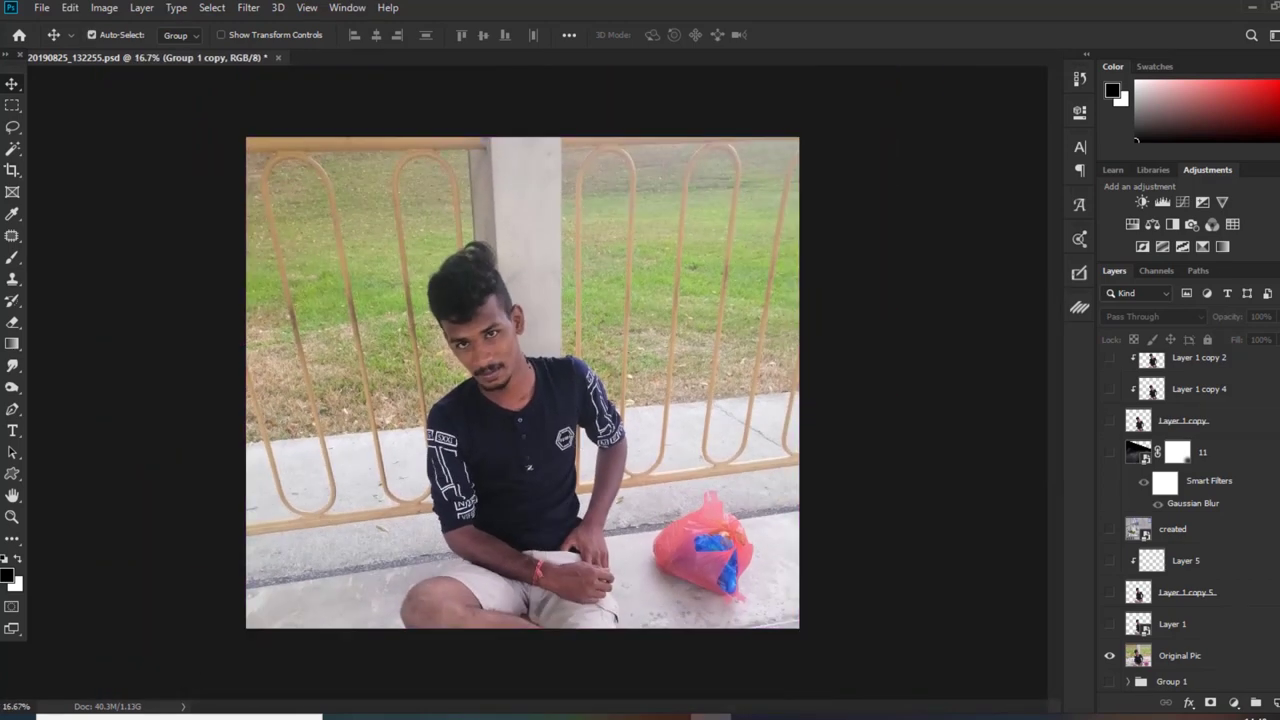
pyautogui.scroll(10, 1232, 479)
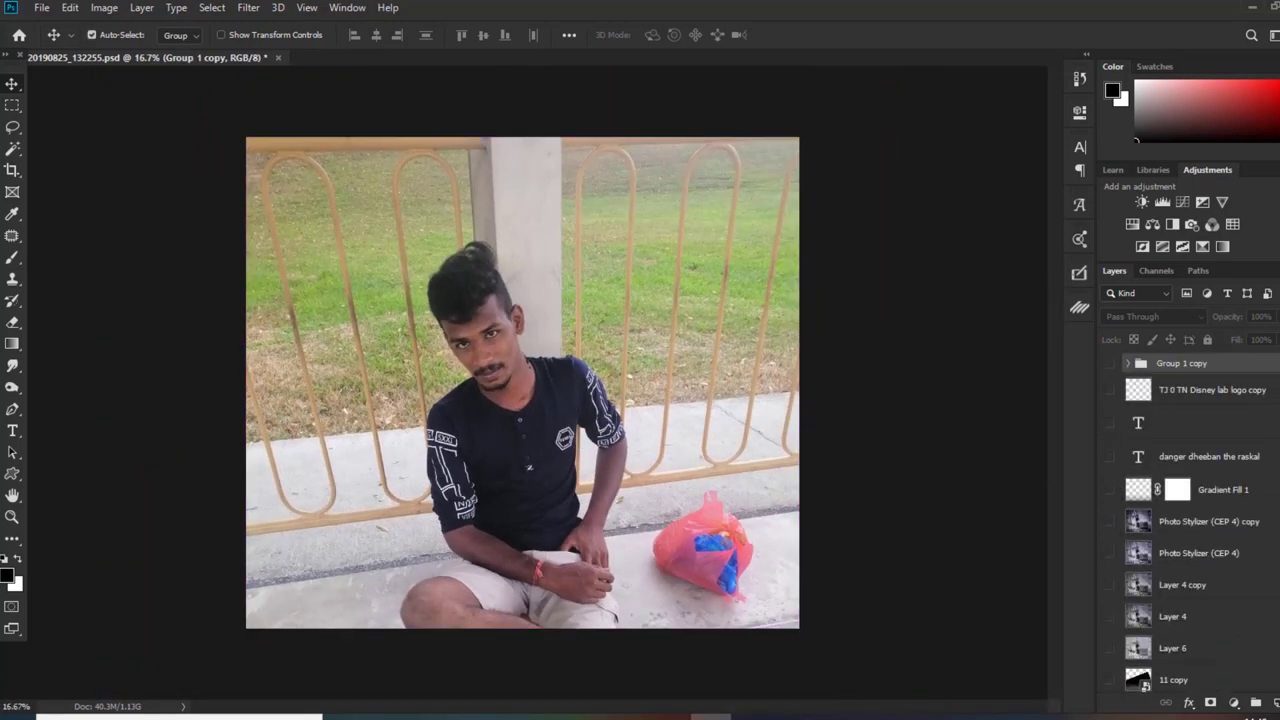
pyautogui.click(1109, 522)
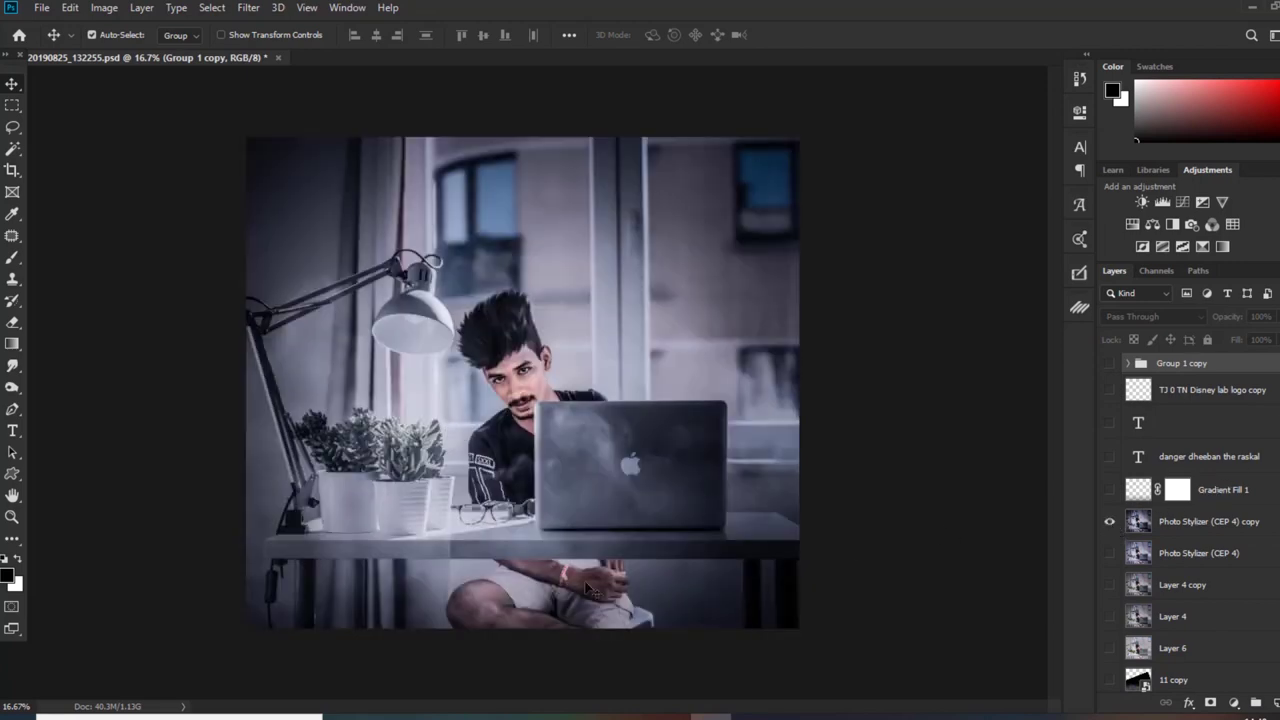
pyautogui.click(1109, 522)
# Reveal the created desk-and-lamp layer and start a free transform on it
pyautogui.scroll(-10, 1127, 642)
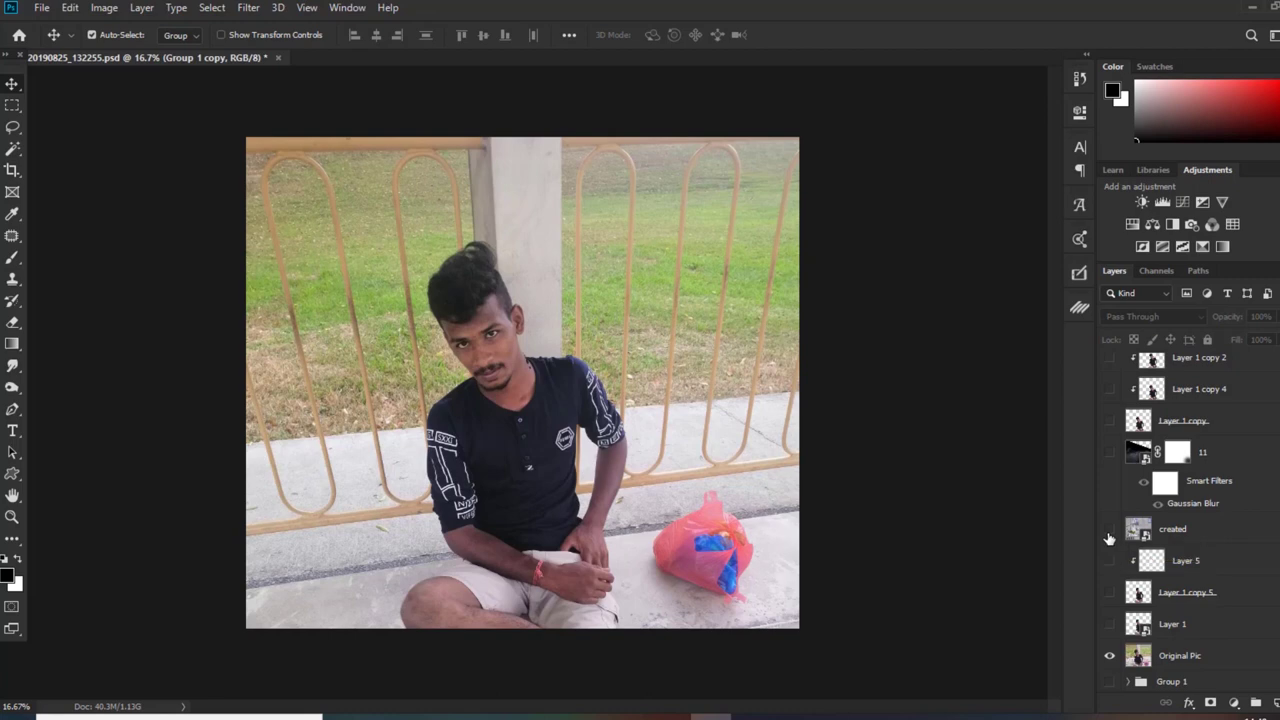
pyautogui.click(1108, 536)
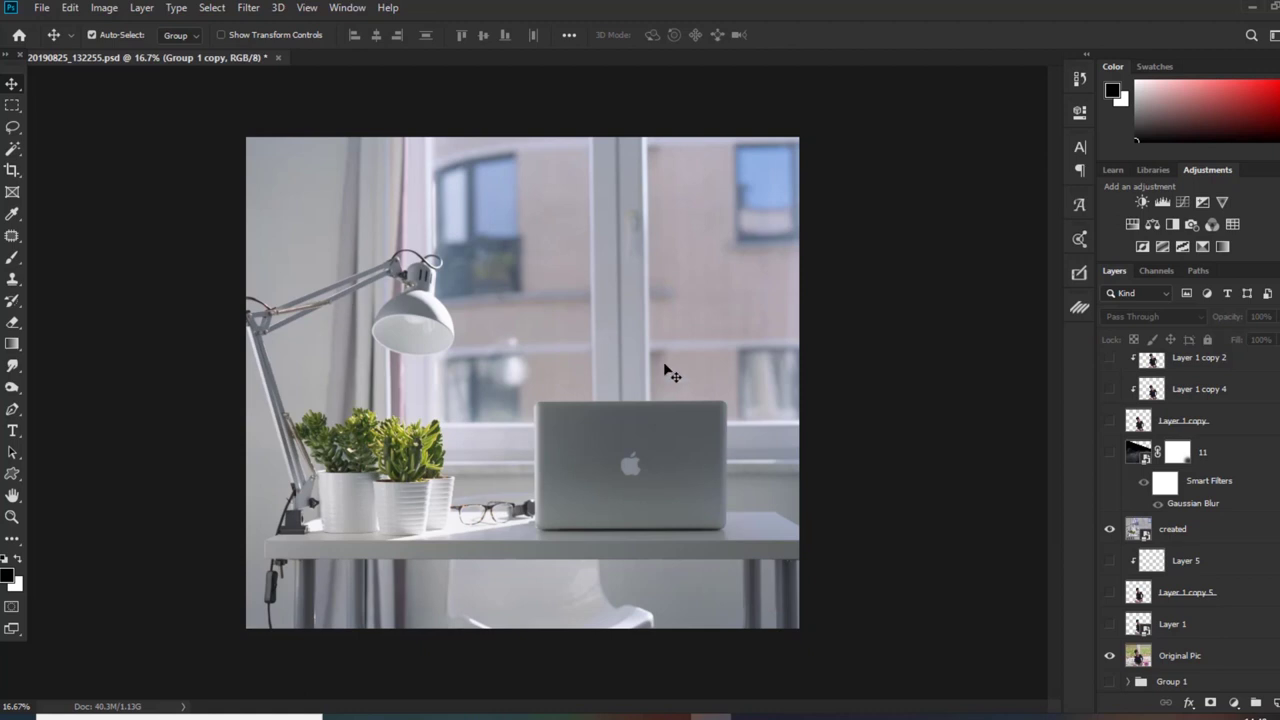
pyautogui.hotkey('ctrl', 't')
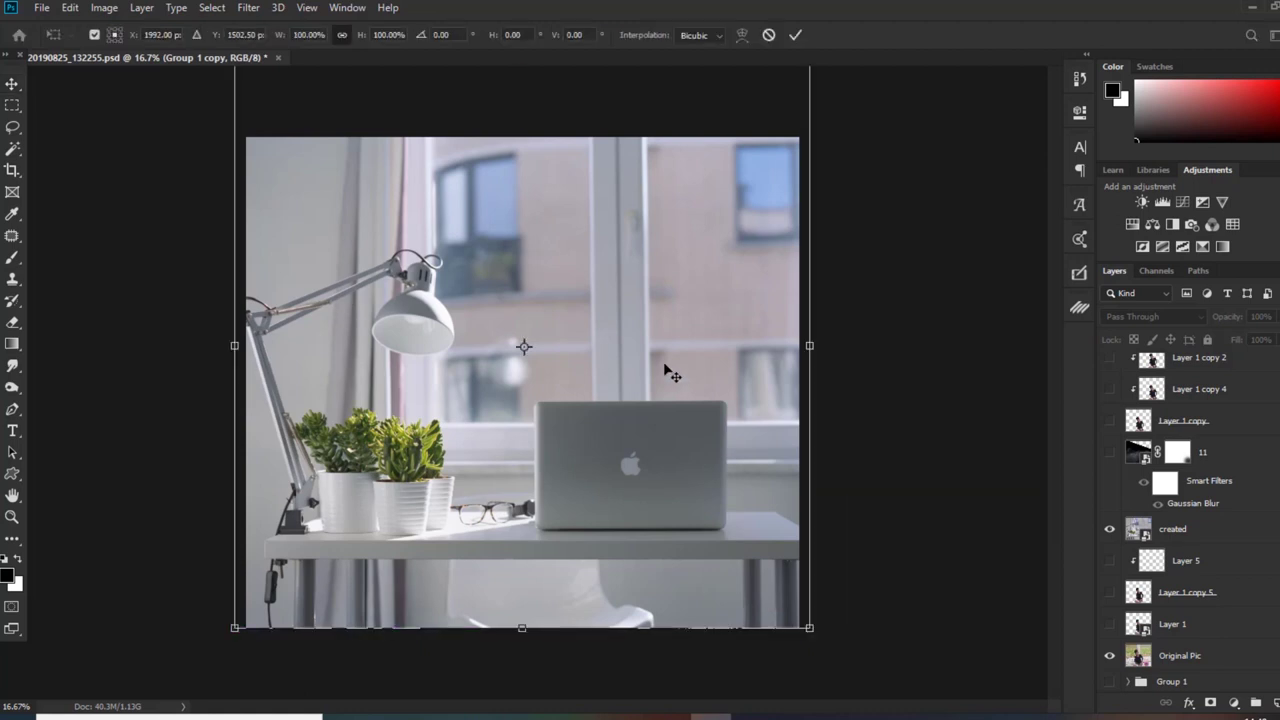
# Cancel the transform, then hide the created desk layer and the Original Pic layer
pyautogui.press('Return')
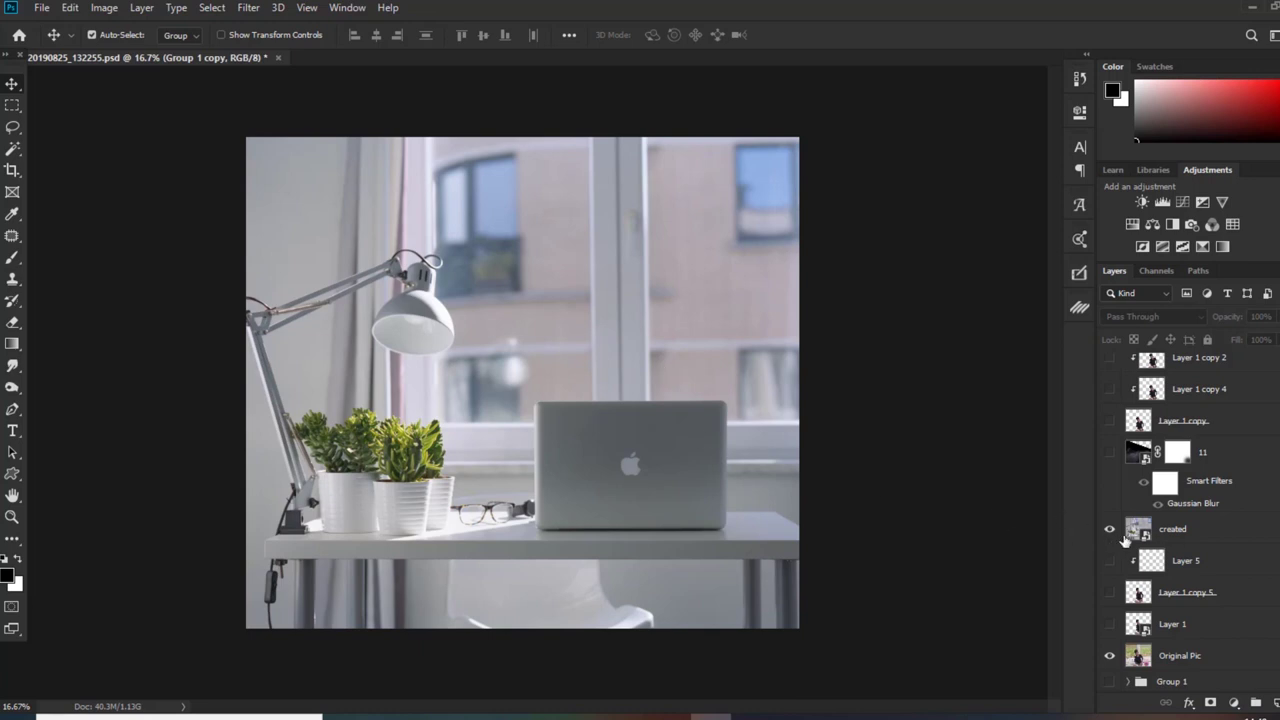
pyautogui.click(1200, 533)
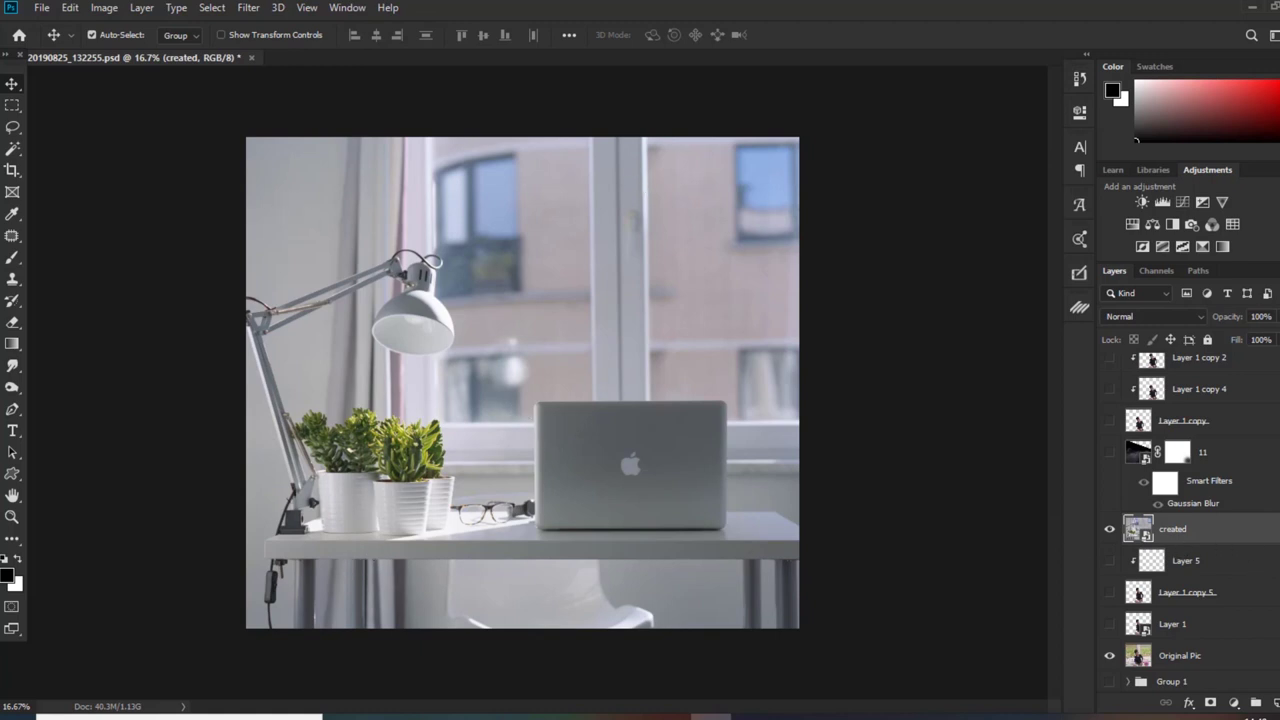
pyautogui.scroll(3, 1190, 520)
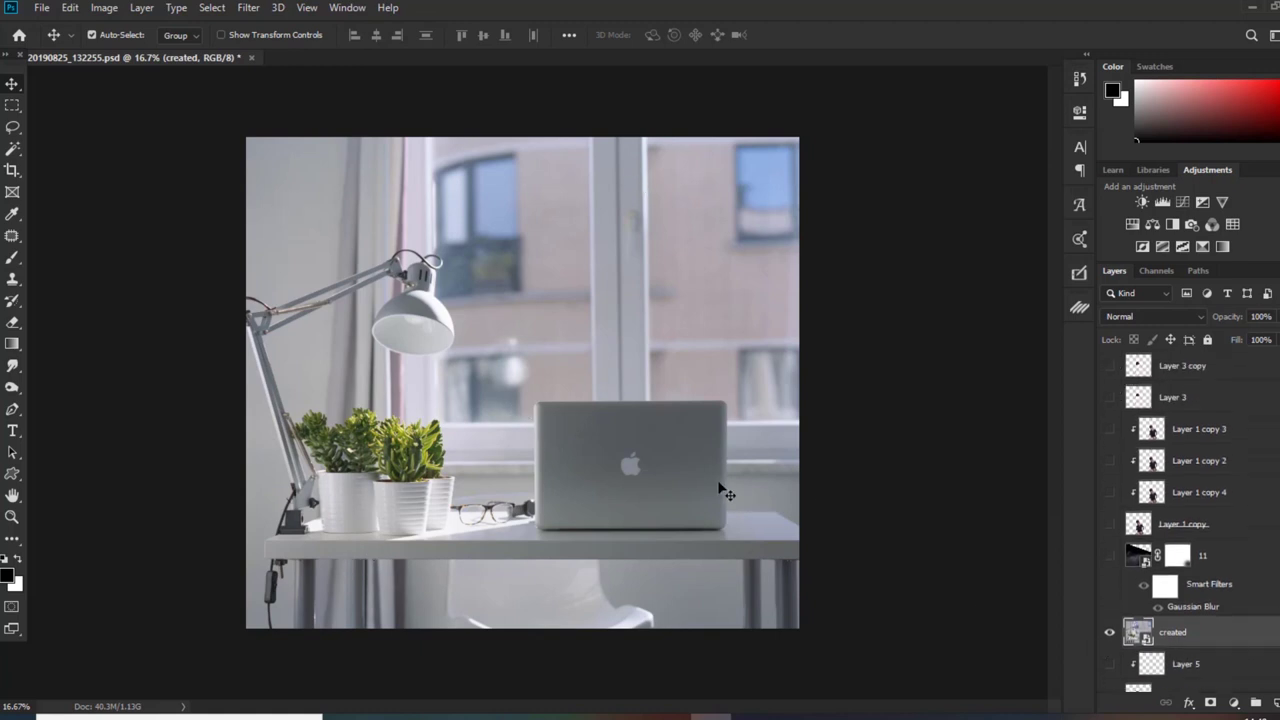
pyautogui.click(1109, 634)
pyautogui.scroll(-3, 1109, 634)
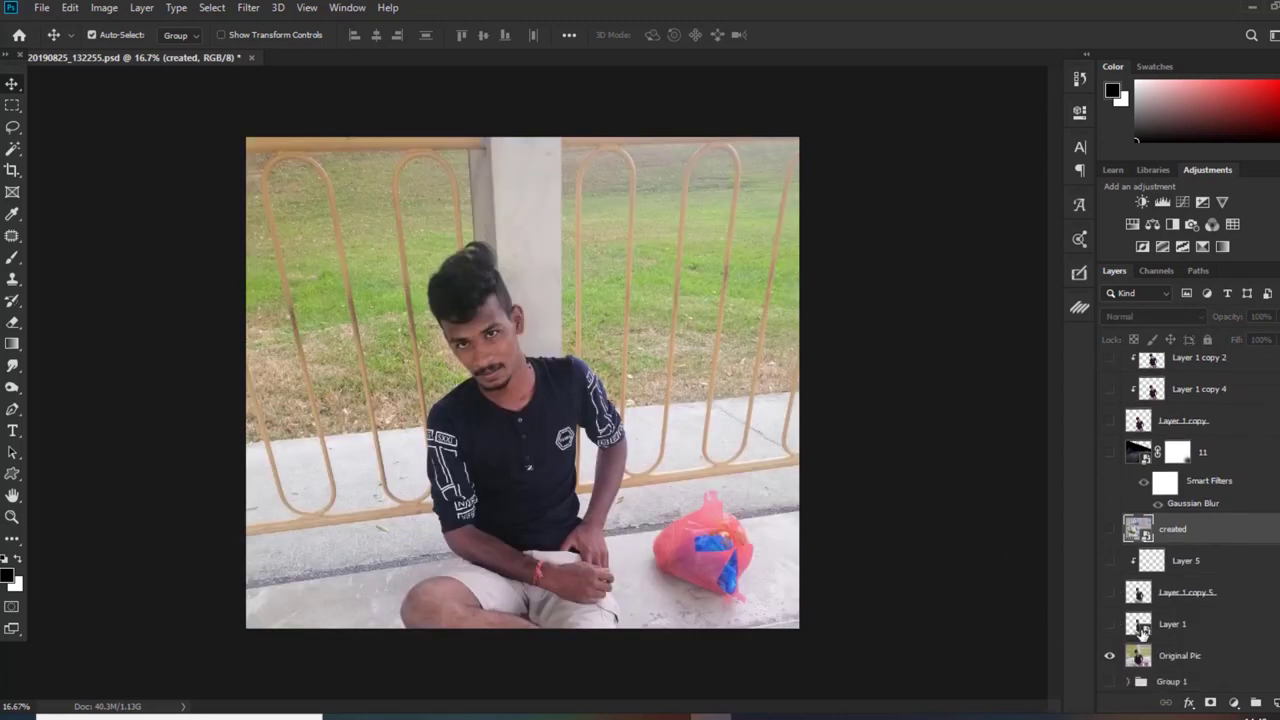
pyautogui.click(1108, 657)
# Keep Original Pic hidden, then show and select Layer 1 copy 5
pyautogui.click(1108, 657)
pyautogui.click(1108, 657)
pyautogui.click(1109, 592)
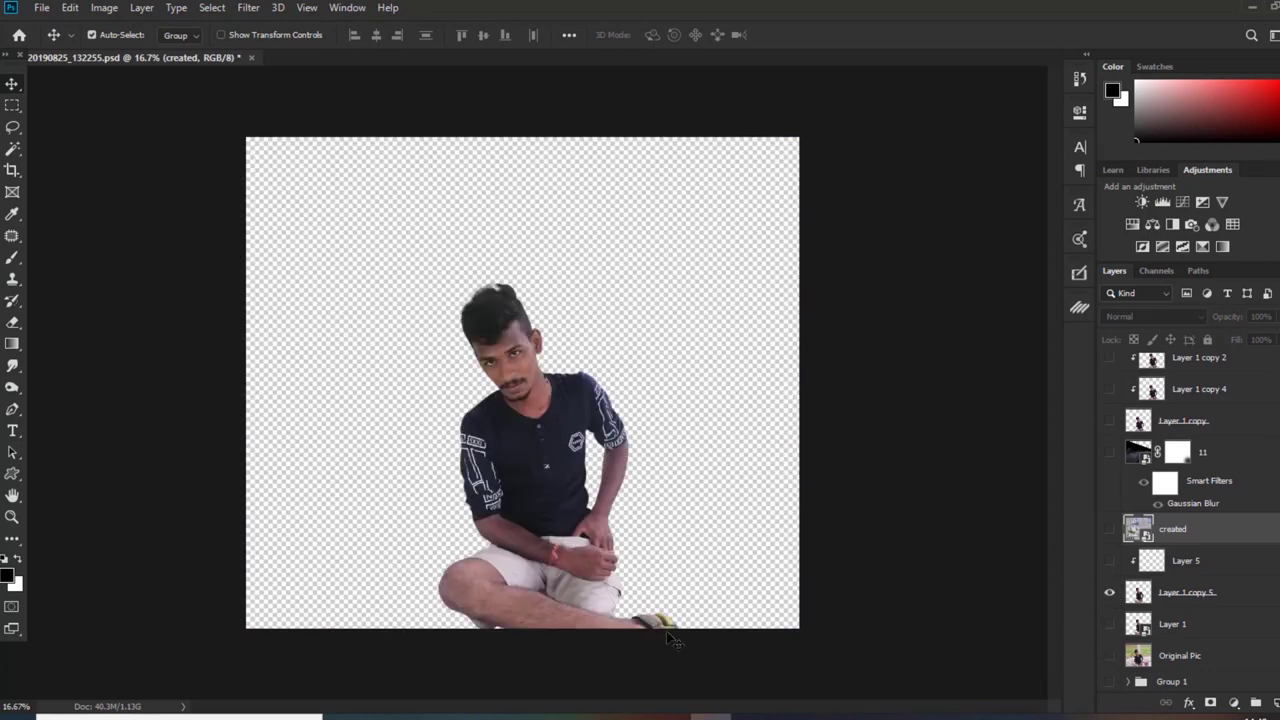
pyautogui.click(1183, 598)
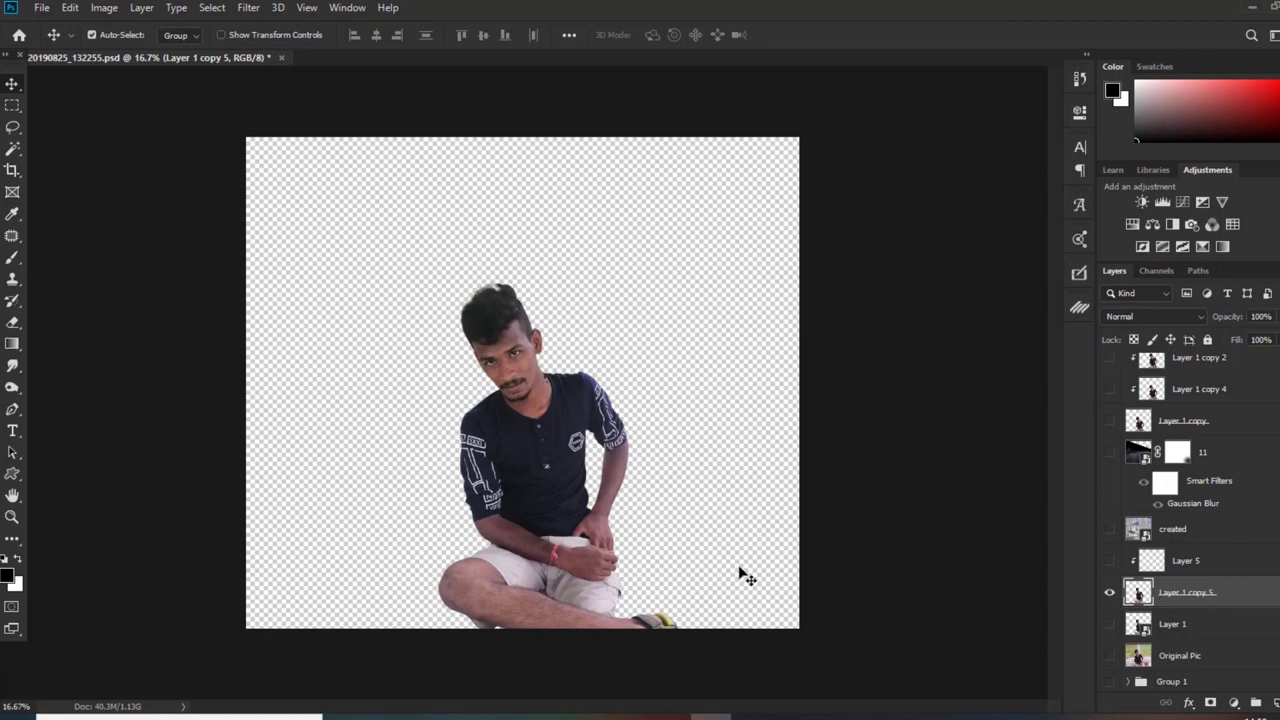
# Zoom in and pan over the cut-out man to inspect his shirt and neck edges
pyautogui.hotkey('ctrl', '+')
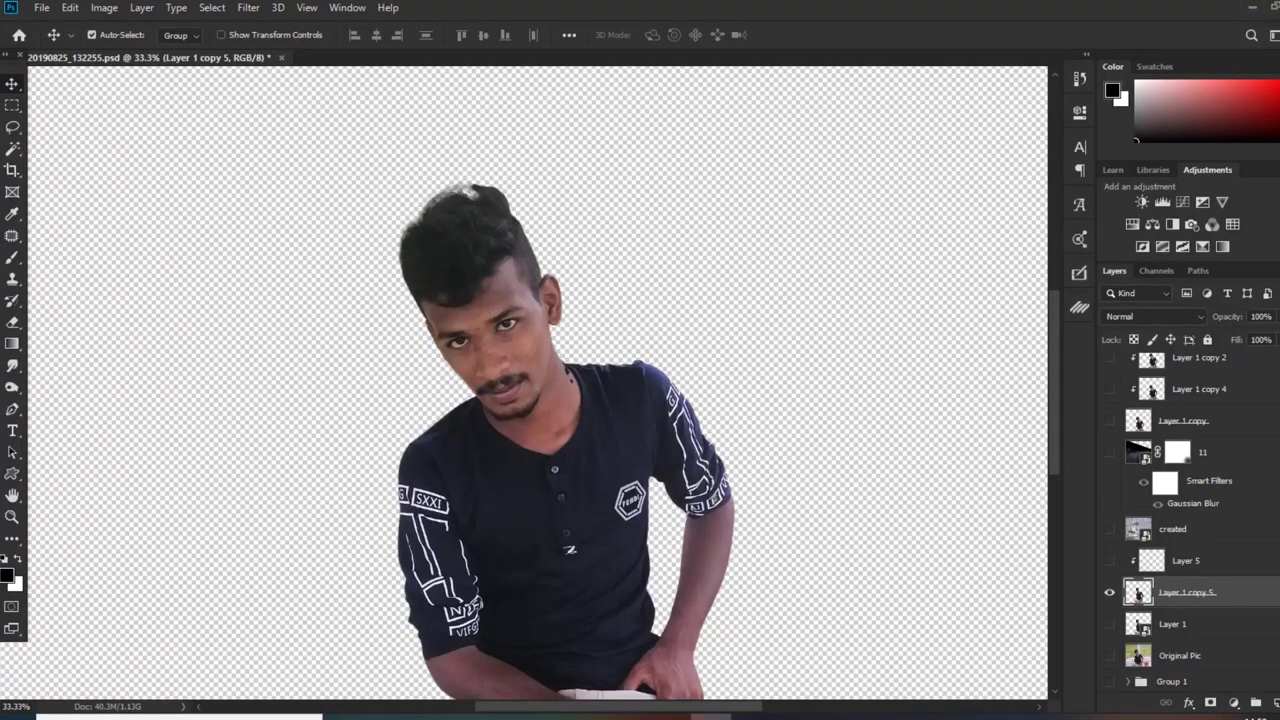
pyautogui.click(929, 466)
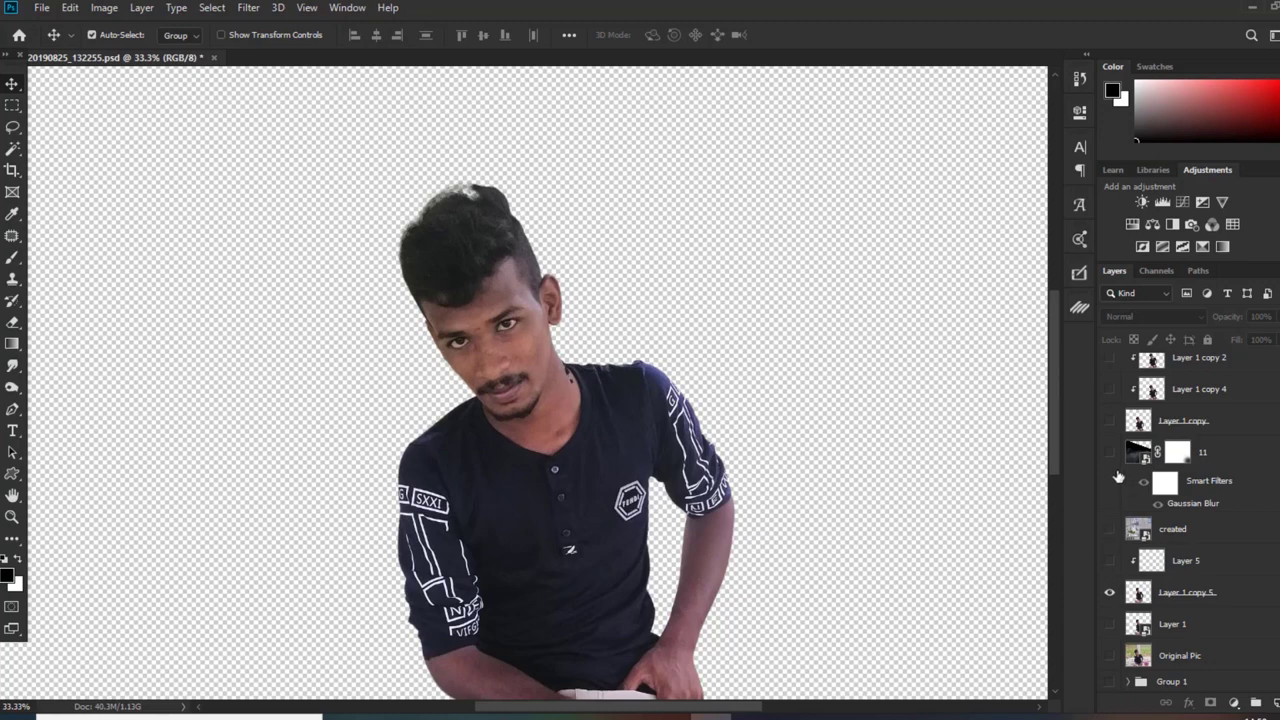
pyautogui.moveTo(1057, 441); pyautogui.dragTo(1054, 483)
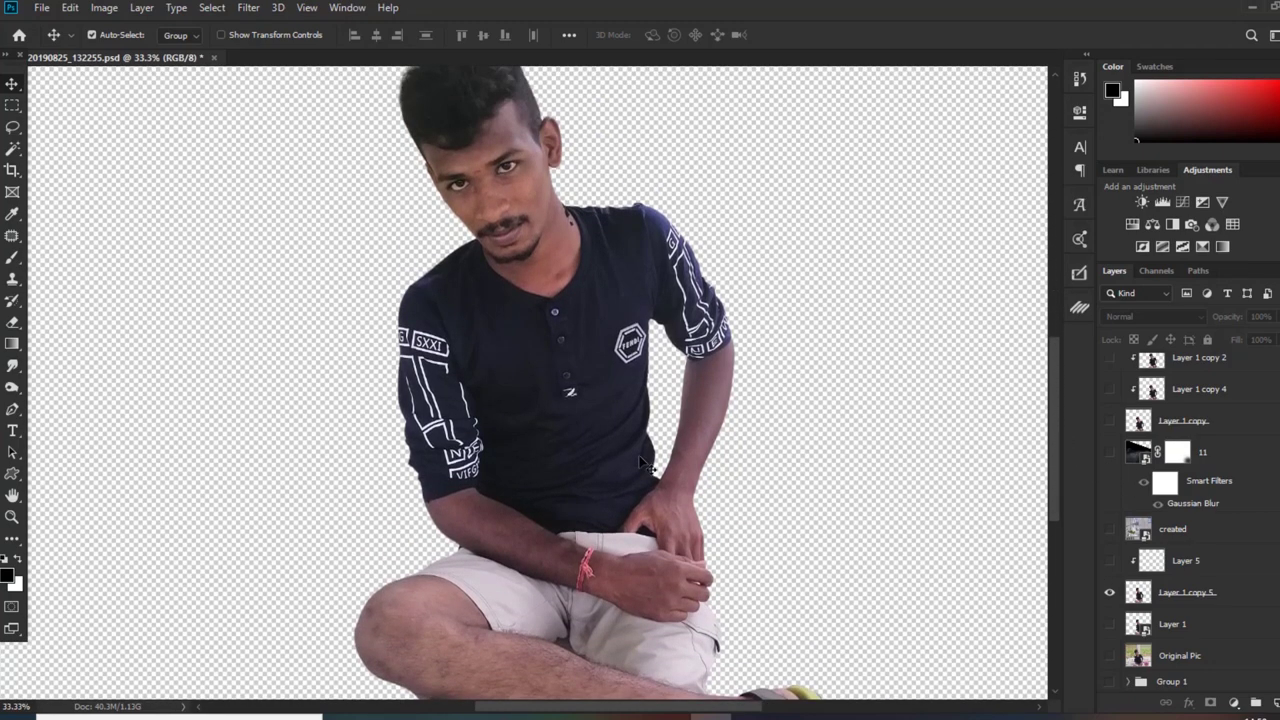
pyautogui.hotkey('ctrl', '+')
pyautogui.hotkey('ctrl', '+')
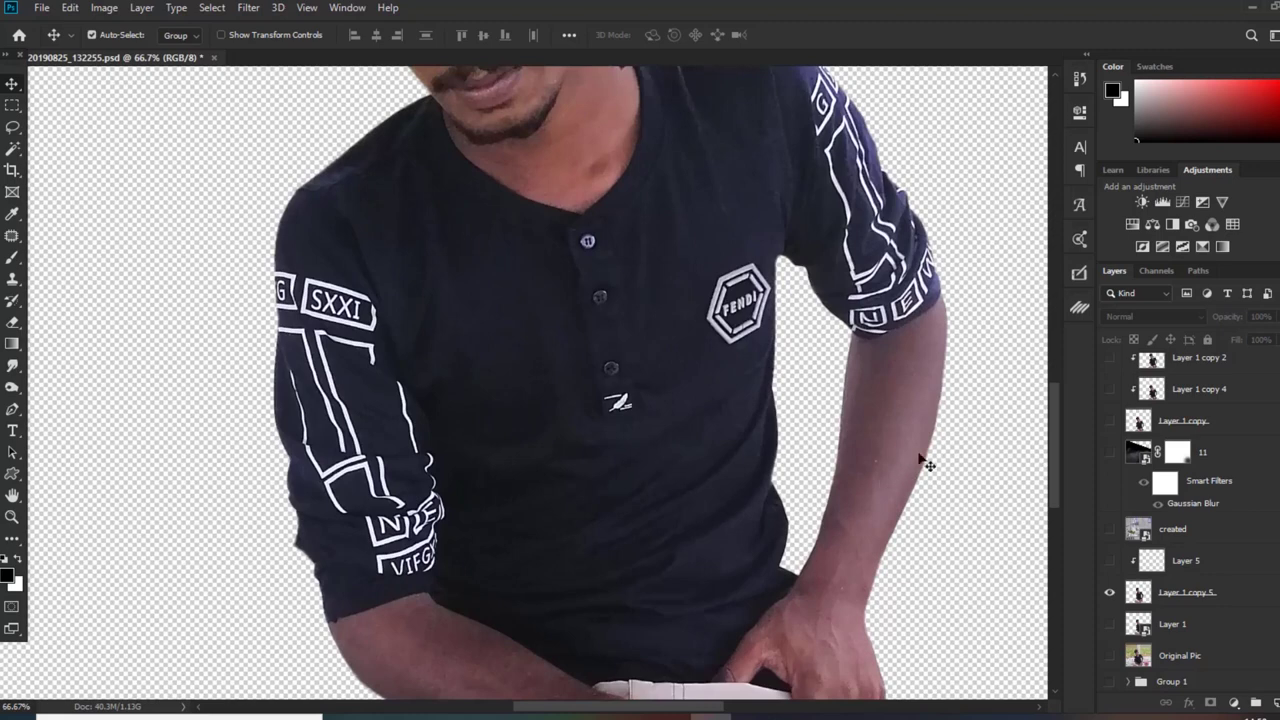
pyautogui.moveTo(1055, 408); pyautogui.dragTo(1063, 438)
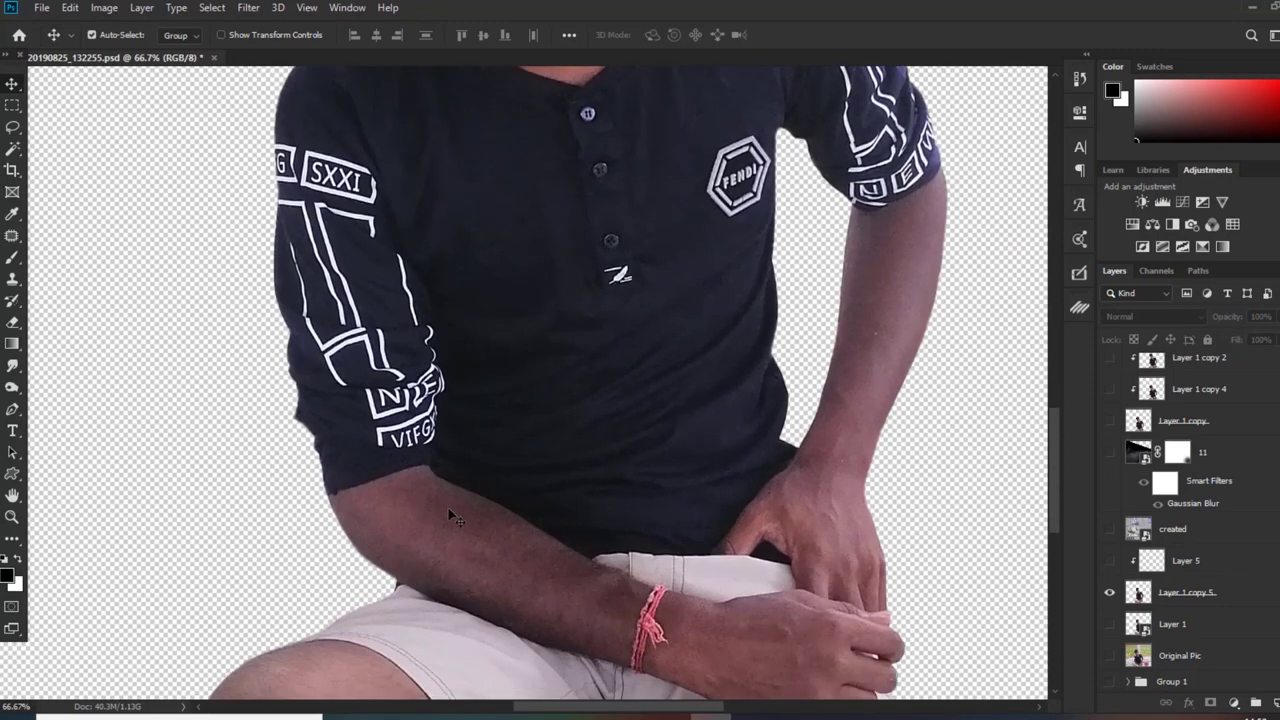
pyautogui.moveTo(1057, 514); pyautogui.dragTo(1064, 569)
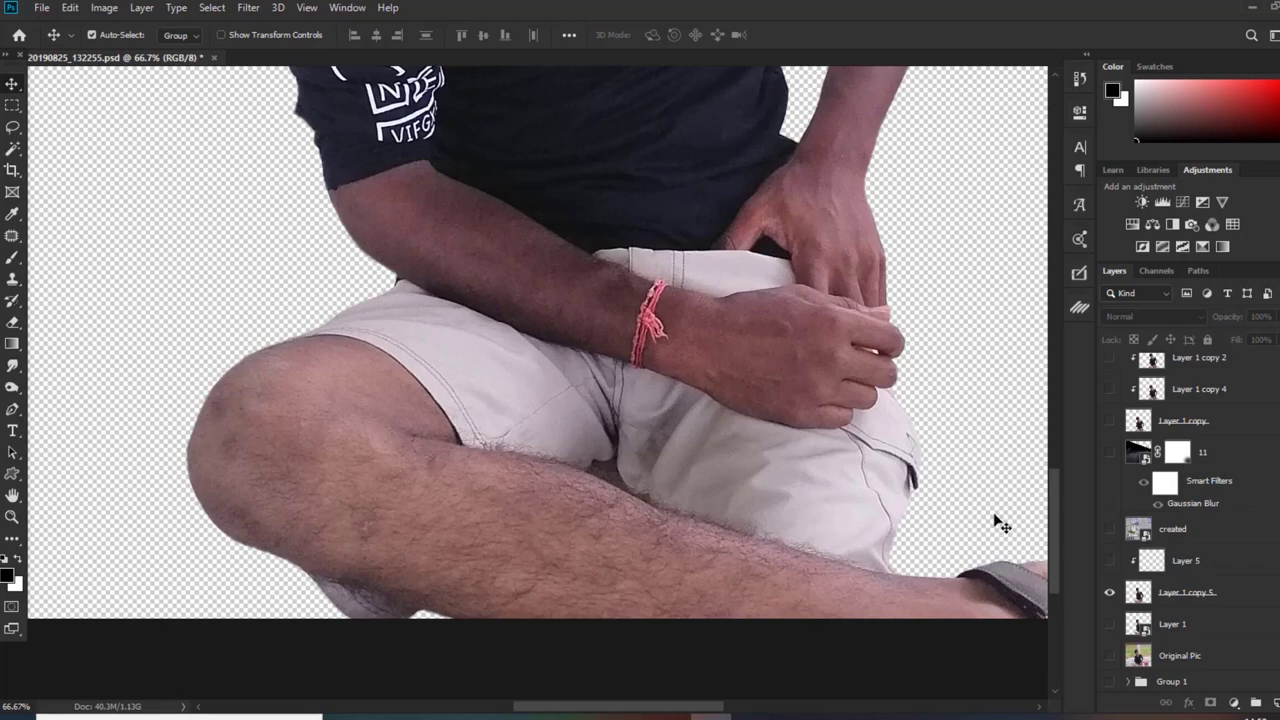
pyautogui.moveTo(1055, 508); pyautogui.dragTo(1082, 347)
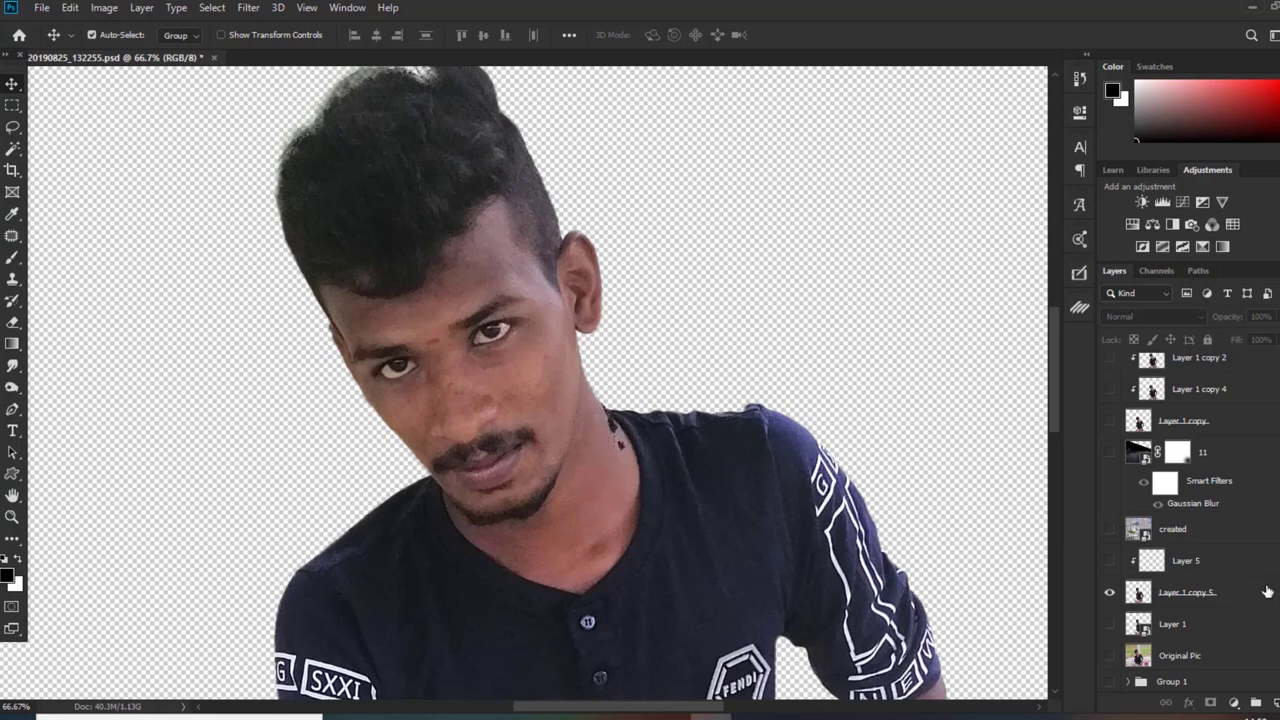
pyautogui.scroll(4, 1216, 652)
pyautogui.scroll(-4, 1216, 652)
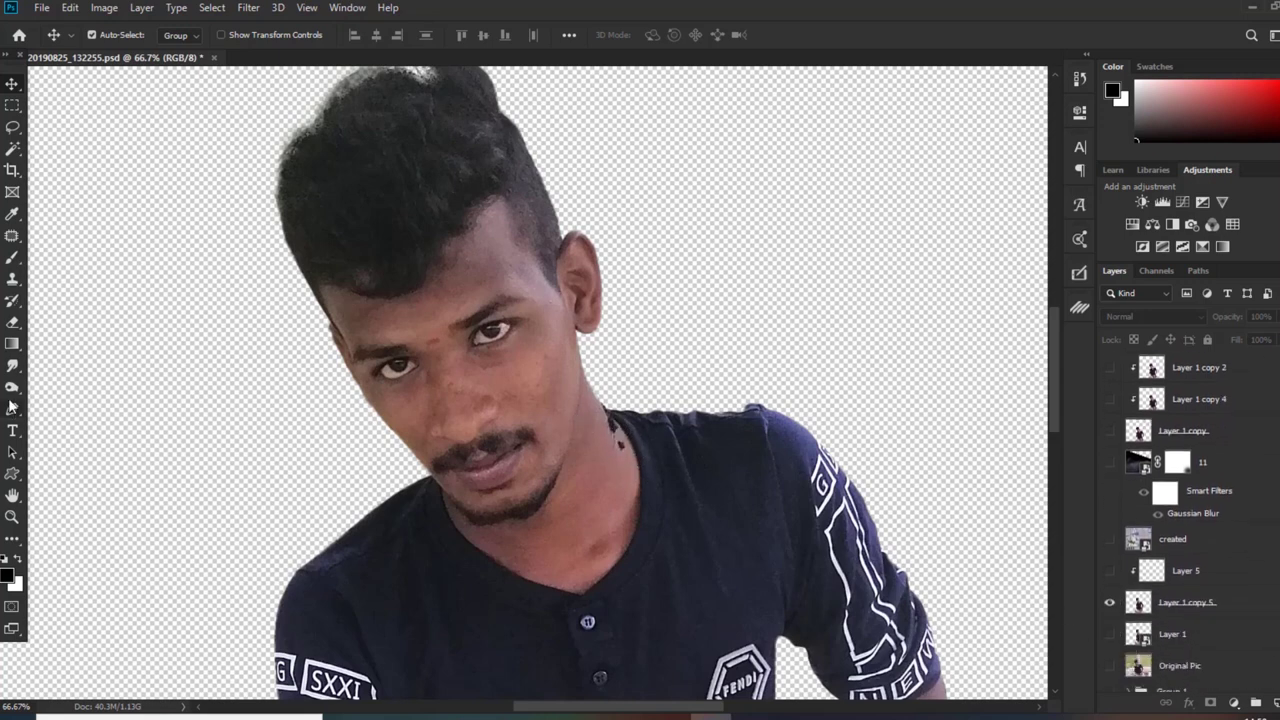
pyautogui.click(12, 236)
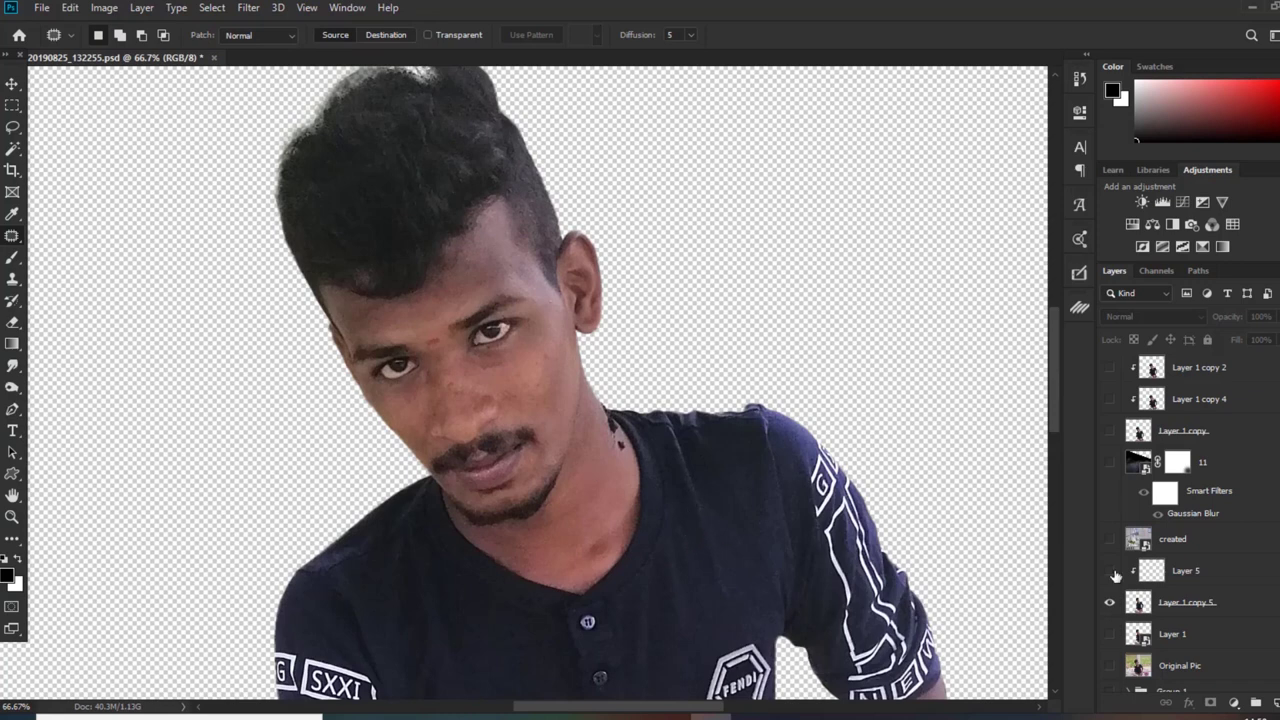
# Patch the dark spots on the neck of Layer 1 copy 5
pyautogui.click(1180, 606)
pyautogui.moveTo(638, 464)
pyautogui.mouseDown()
pyautogui.moveTo(632, 440)
pyautogui.moveTo(590, 410)
pyautogui.mouseUp()
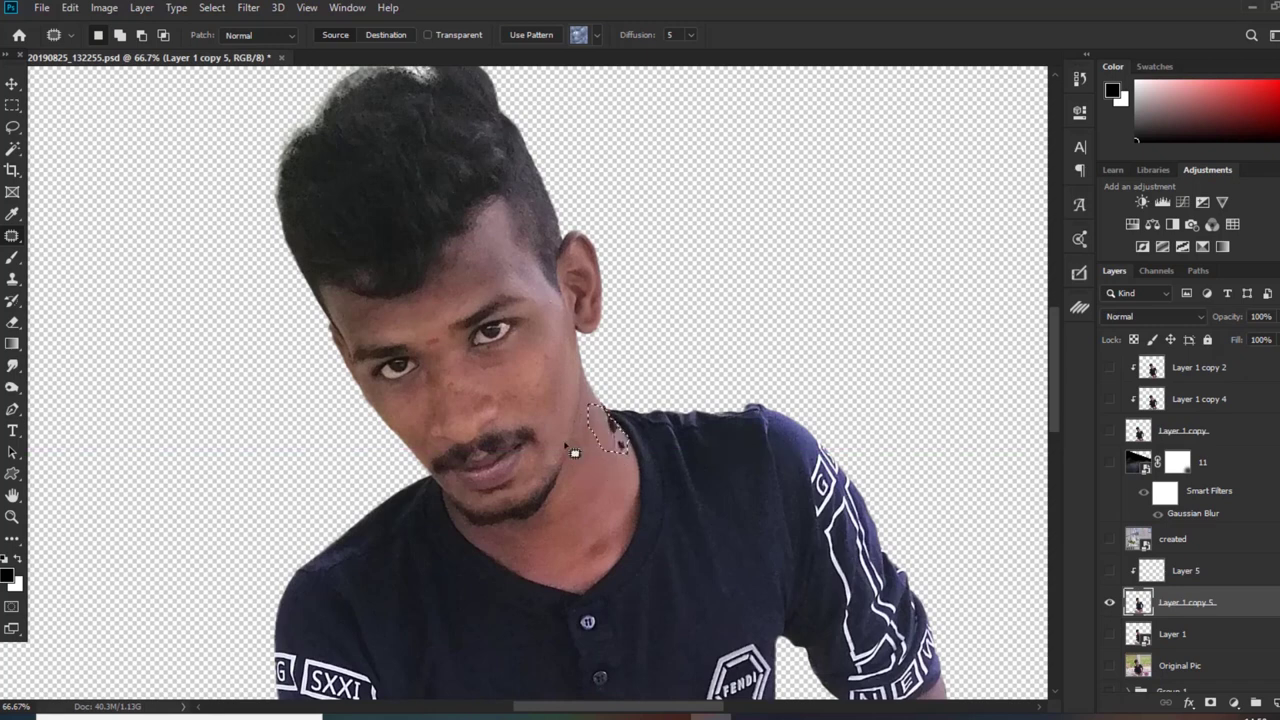
pyautogui.hotkey('ctrl', 'd')
# Show Layer 5, release it from its clipping mask, then clip it back onto the cut-out man
pyautogui.click(1109, 571)
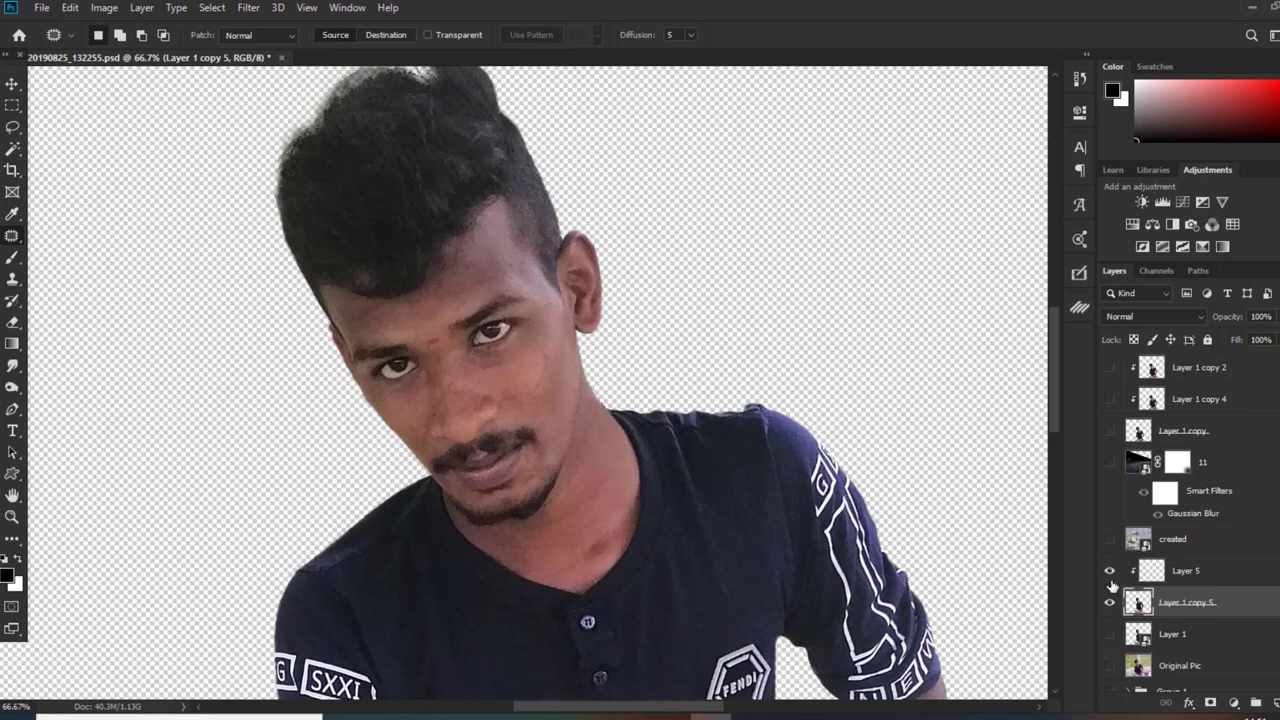
pyautogui.click(1109, 605)
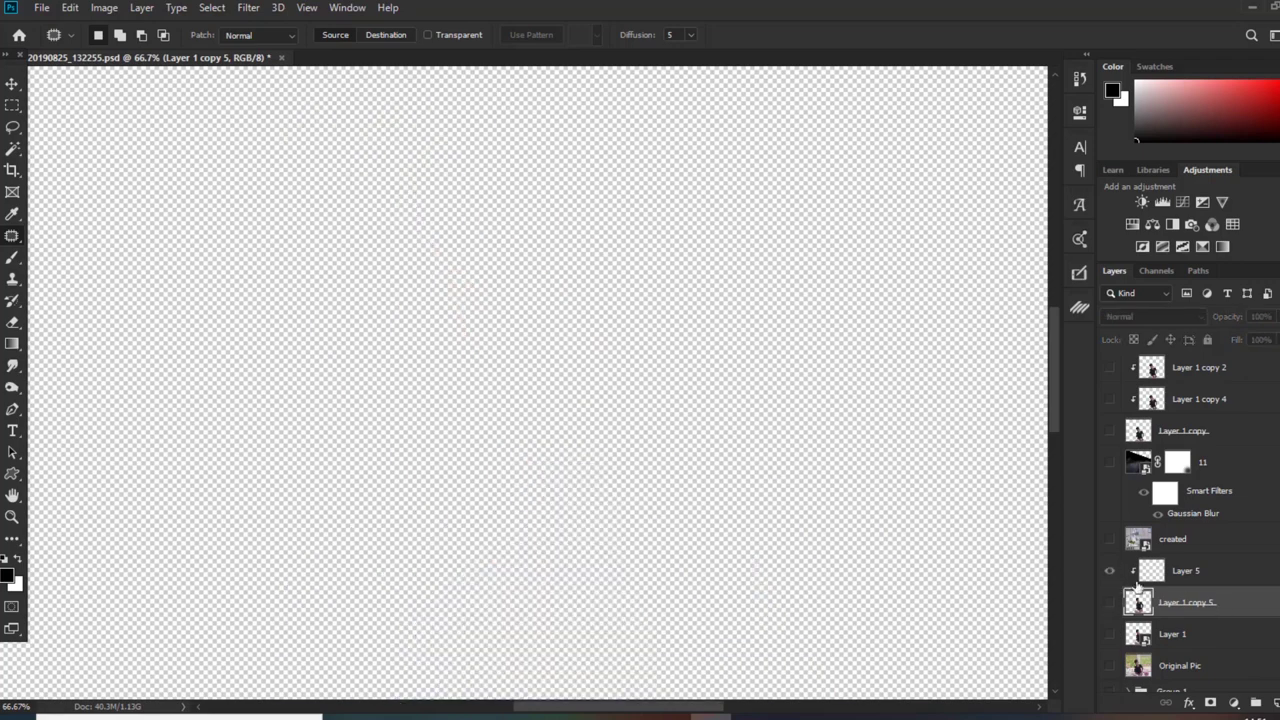
pyautogui.rightClick(1185, 572)
pyautogui.click(1055, 330)
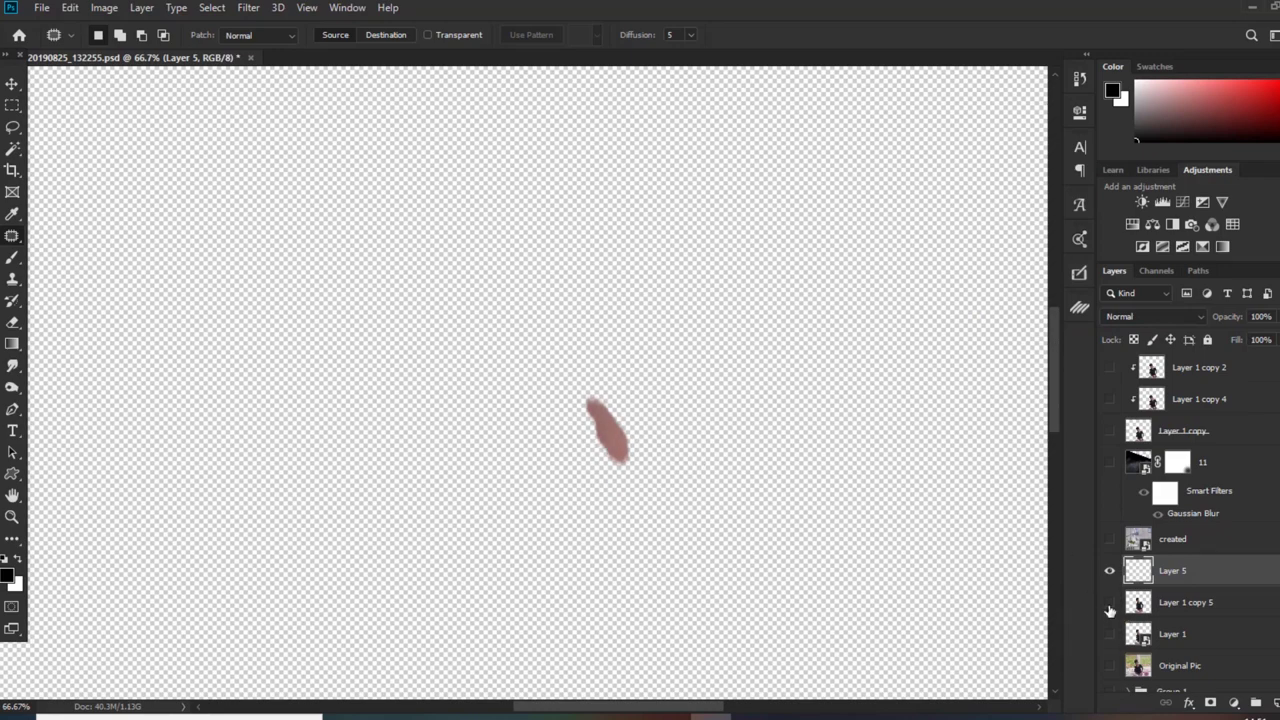
pyautogui.click(1109, 603)
pyautogui.rightClick(1200, 571)
pyautogui.click(1045, 329)
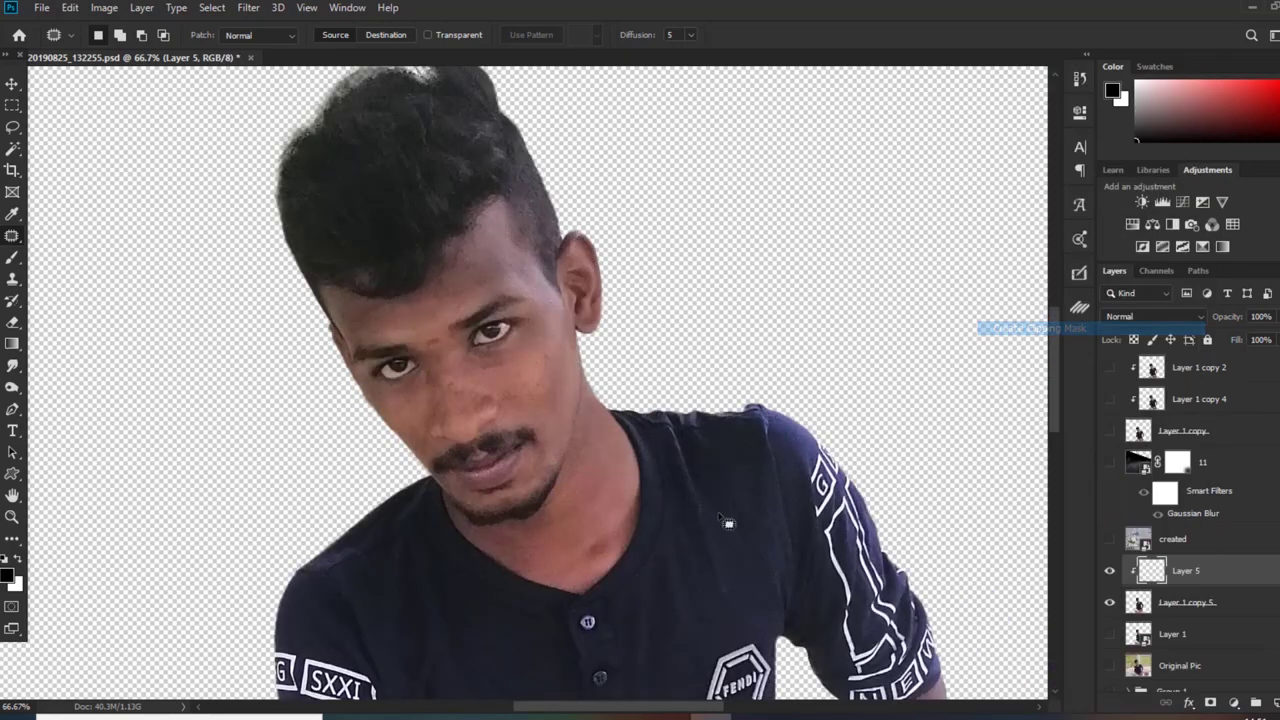
# Patch another small neck spot and save the document
pyautogui.moveTo(611, 437); pyautogui.dragTo(606, 462)
pyautogui.hotkey('ctrl', 'd')
pyautogui.hotkey('ctrl', 's')
# Shift Layer 5 down 24 px, then hide it to compare the neck spots
pyautogui.press('v')
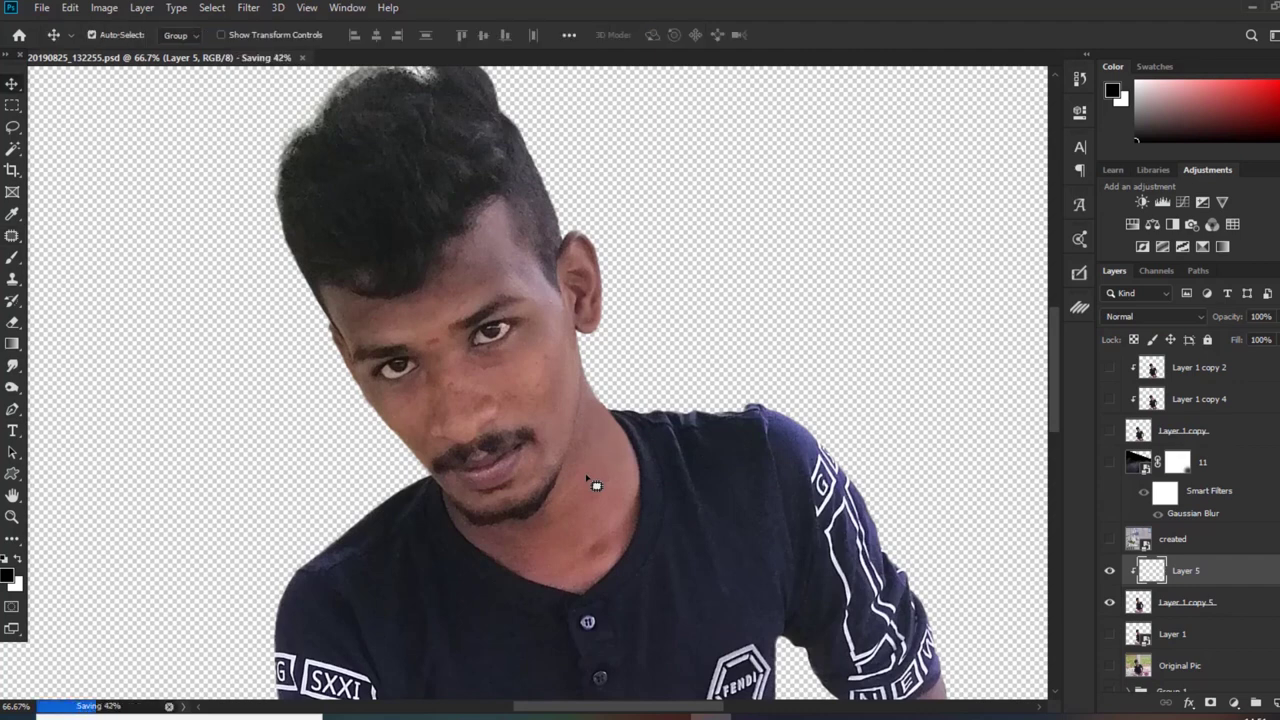
pyautogui.moveTo(620, 440)
pyautogui.mouseDown()
pyautogui.moveTo(611, 466)
pyautogui.moveTo(613, 440)
pyautogui.mouseUp()
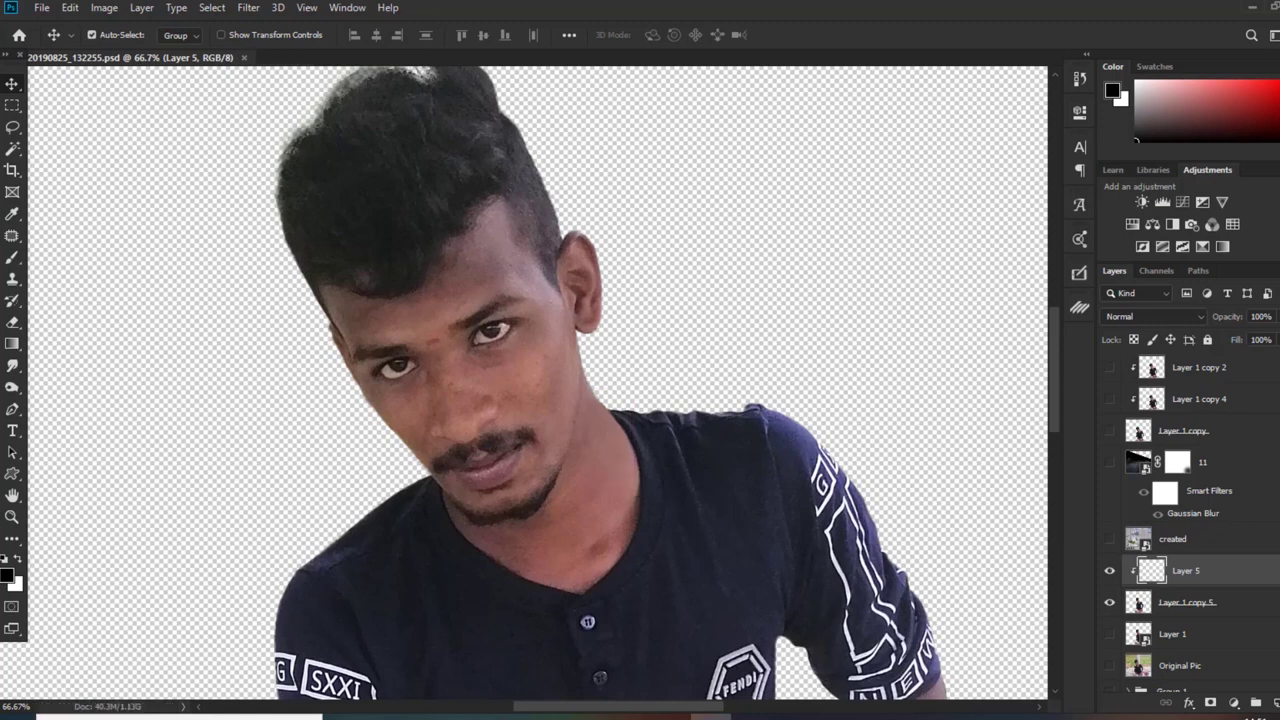
pyautogui.click(1110, 572)
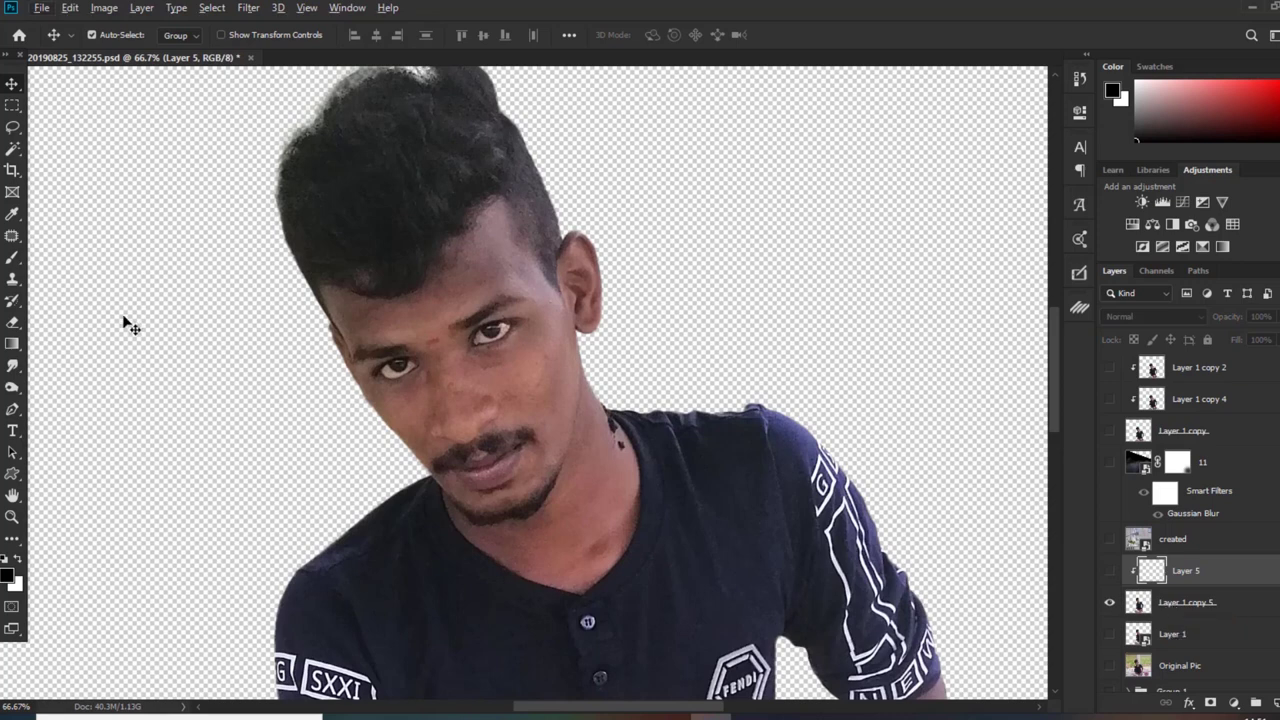
# Outline a neck-skin area and copy it from Layer 1 copy 5 onto a new Layer 7
pyautogui.click(12, 237)
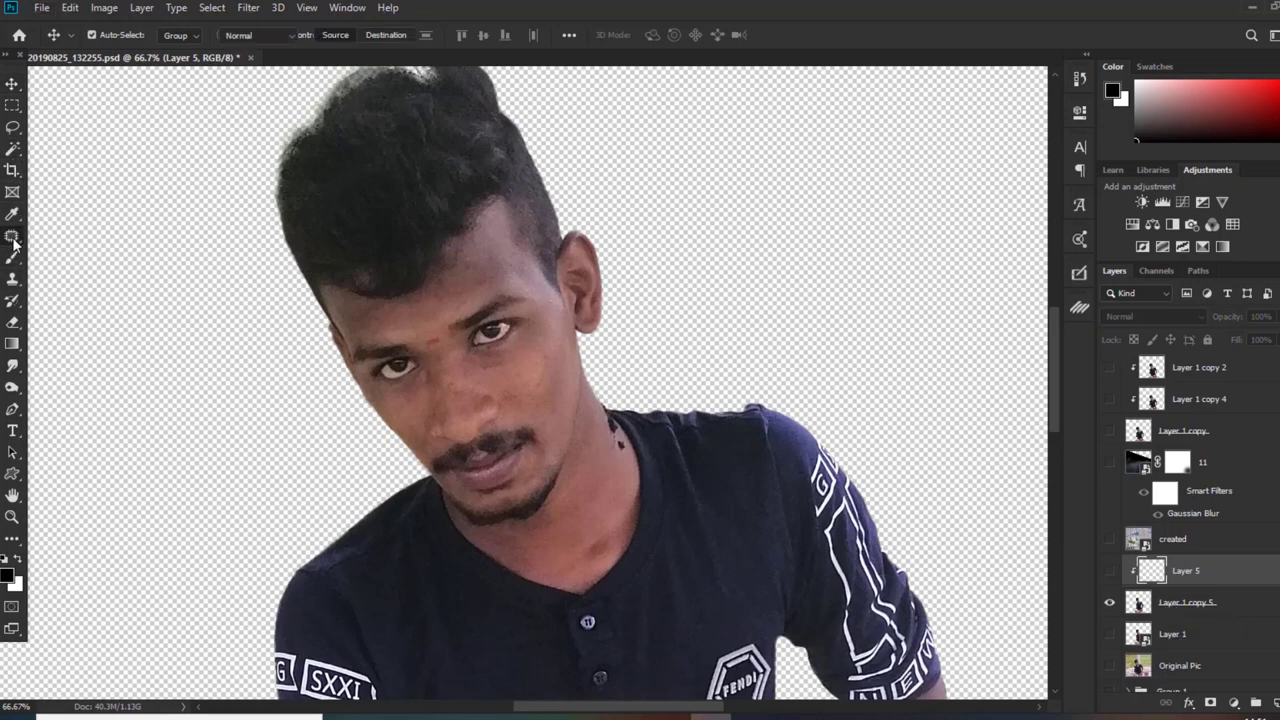
pyautogui.moveTo(607, 518)
pyautogui.mouseDown()
pyautogui.moveTo(613, 473)
pyautogui.moveTo(583, 458)
pyautogui.moveTo(596, 514)
pyautogui.mouseUp()
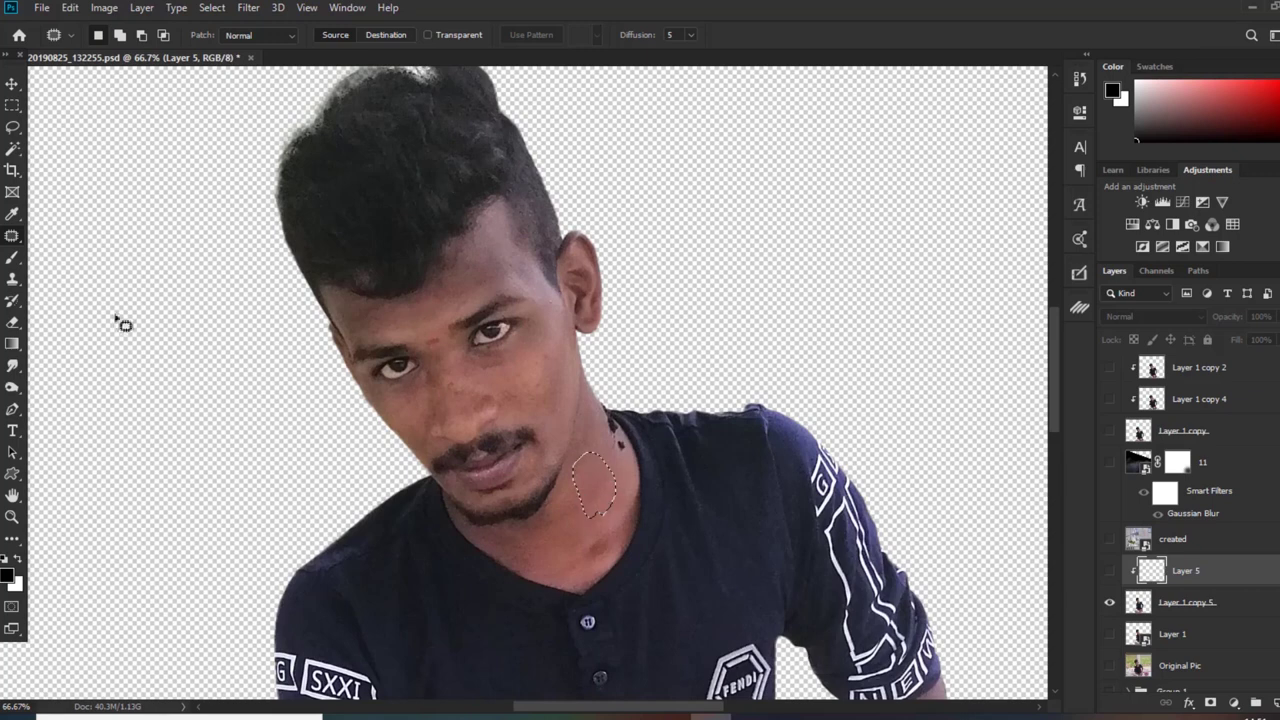
pyautogui.click(12, 84)
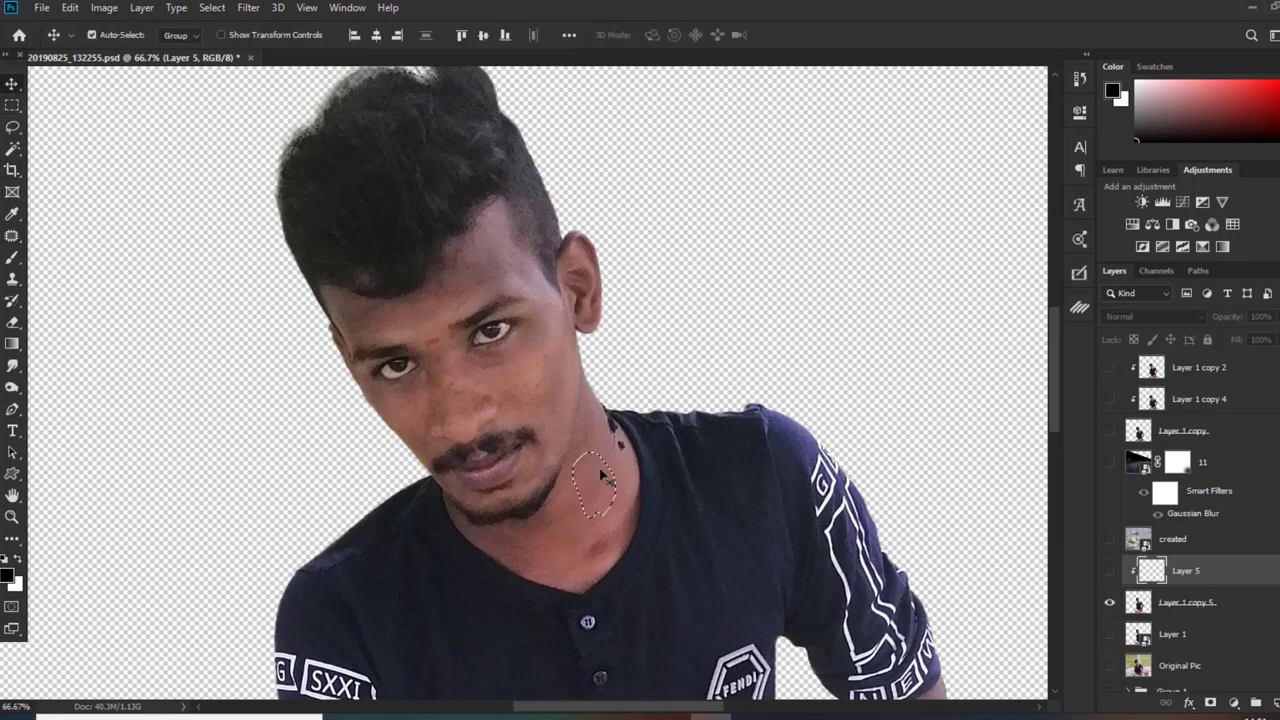
pyautogui.click(1196, 601)
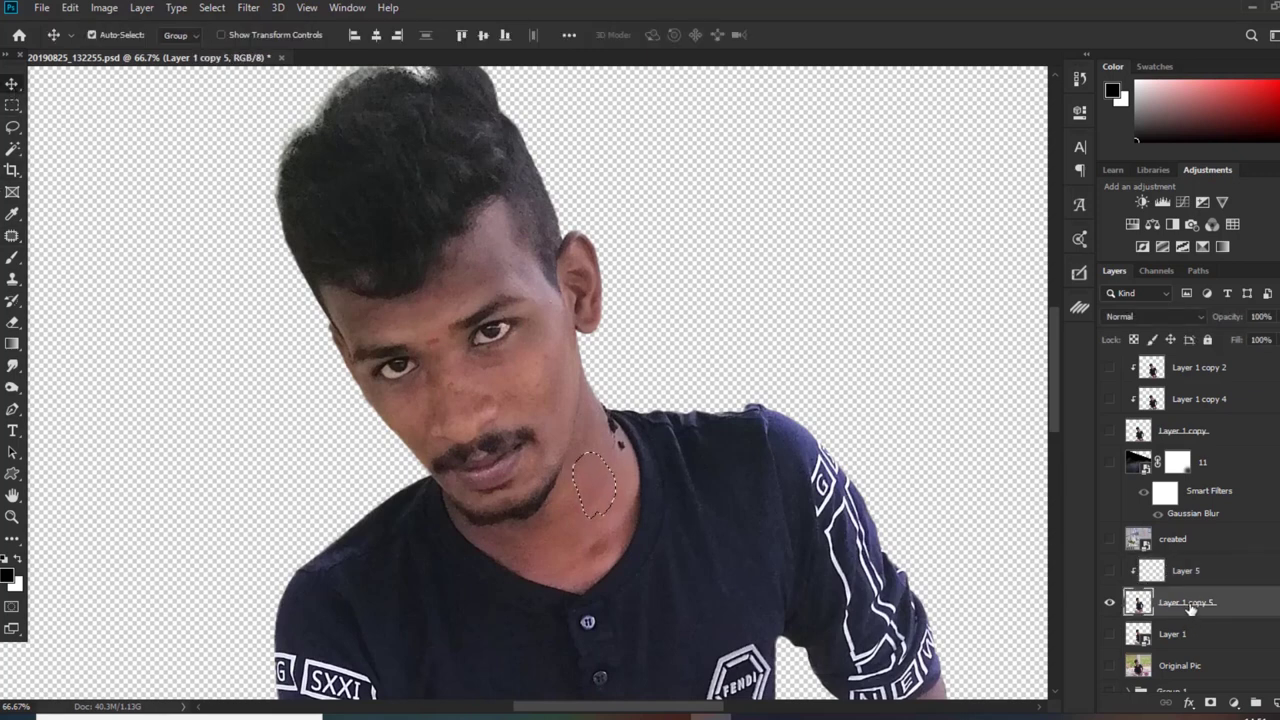
pyautogui.hotkey('ctrl', 'j')
# Clip Layer 7 to the photo and slide the skin patch up over the collar marks
pyautogui.rightClick(1190, 607)
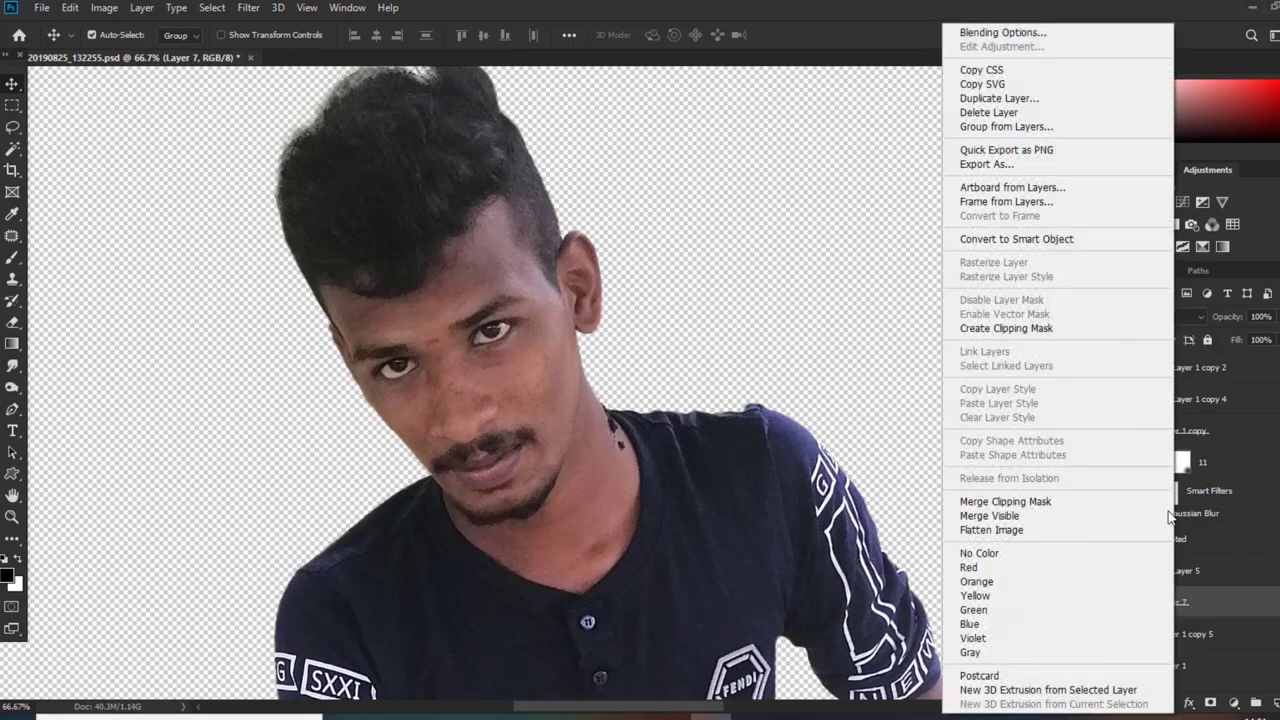
pyautogui.click(1090, 332)
pyautogui.moveTo(619, 486); pyautogui.dragTo(636, 426)
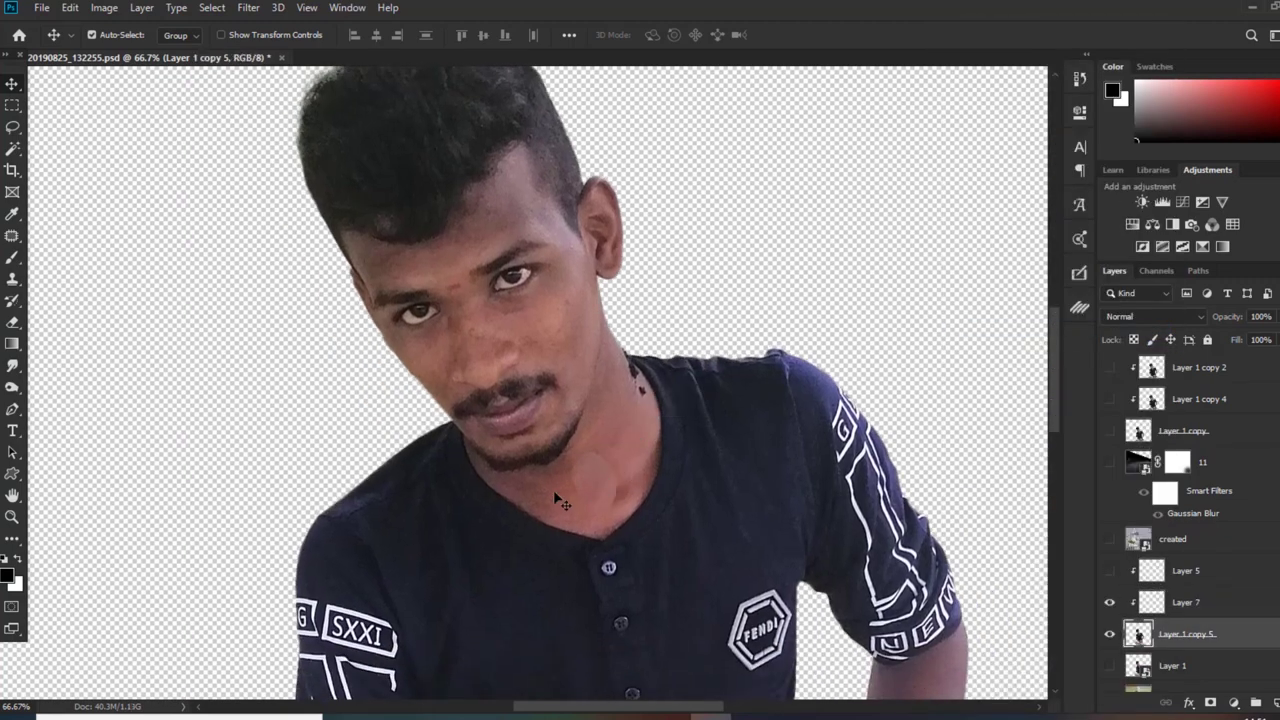
pyautogui.hotkey('ctrl', 'z')
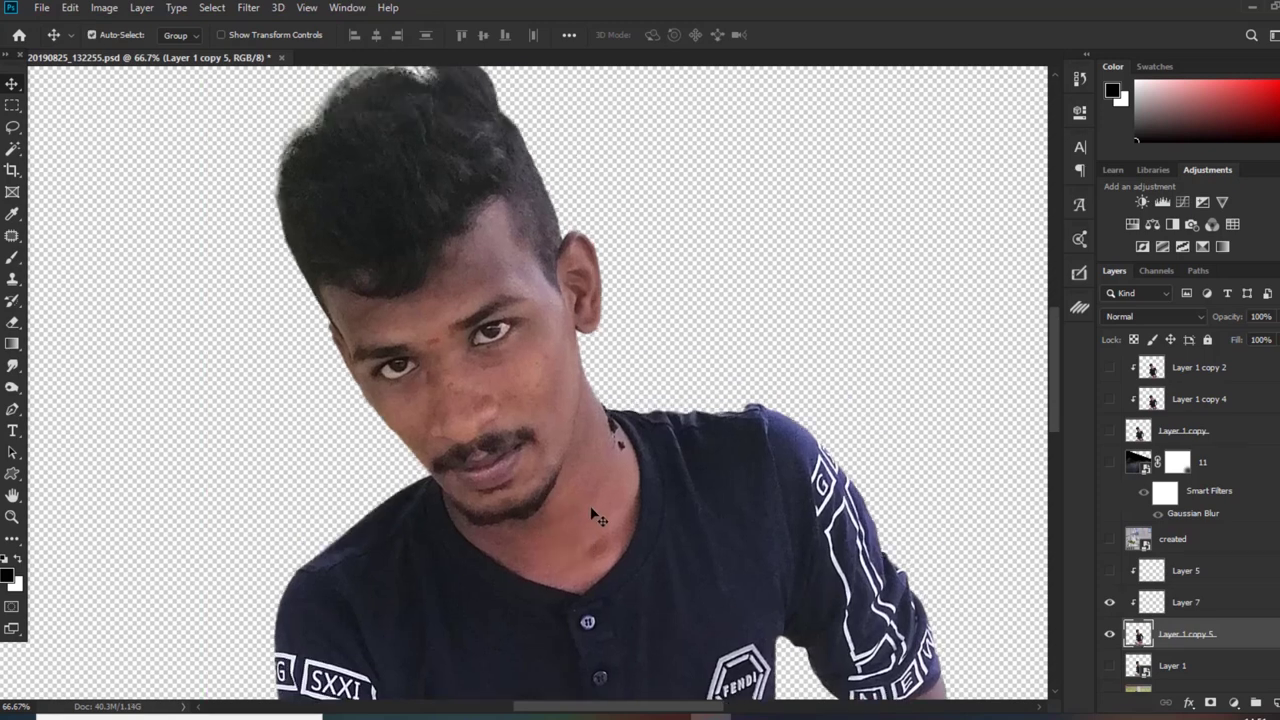
pyautogui.hotkey('alt', ']')
pyautogui.moveTo(594, 505); pyautogui.dragTo(605, 462)
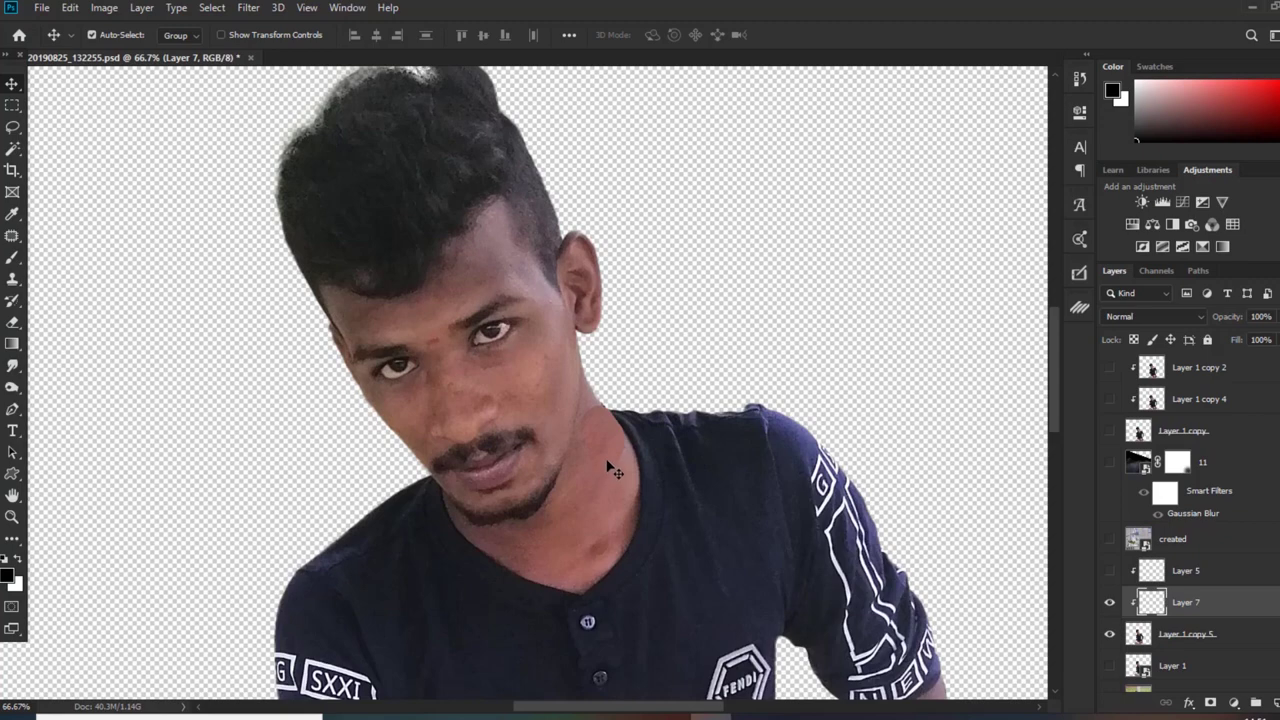
# Lower Layer 7's saturation to -24 with Hue/Saturation
pyautogui.click(112, 8)
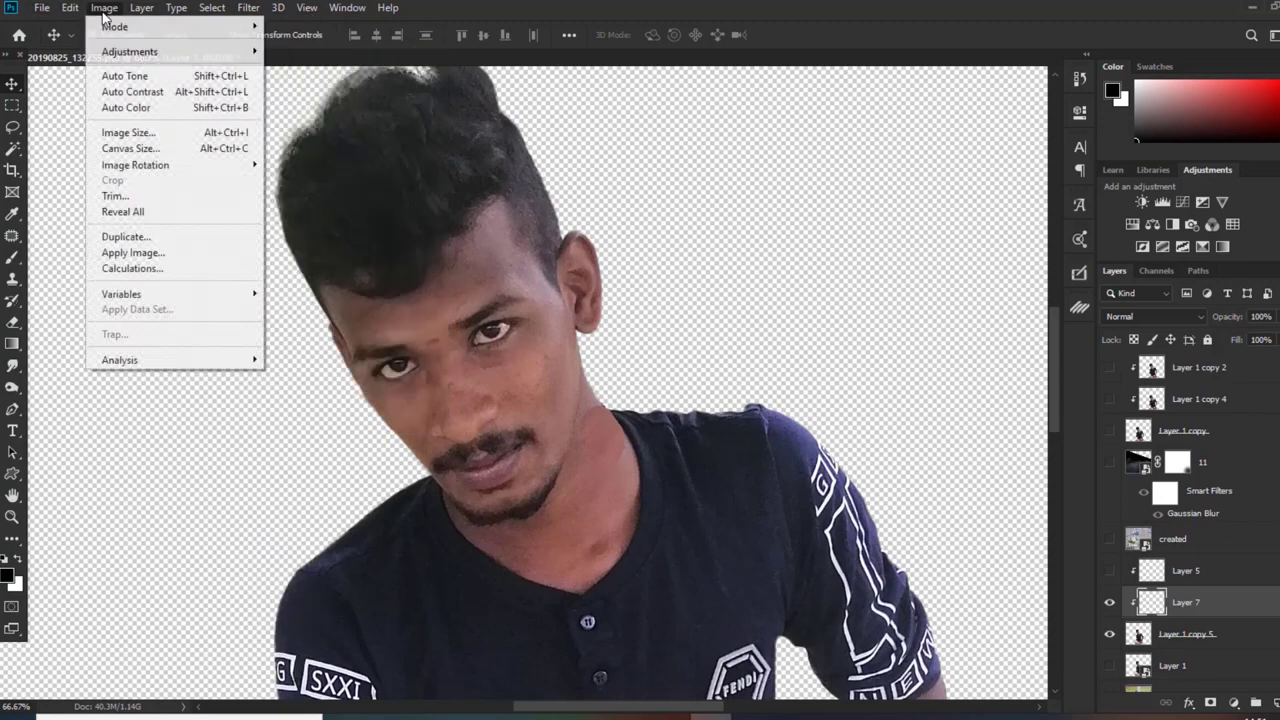
pyautogui.moveTo(146, 50)
pyautogui.click(335, 146)
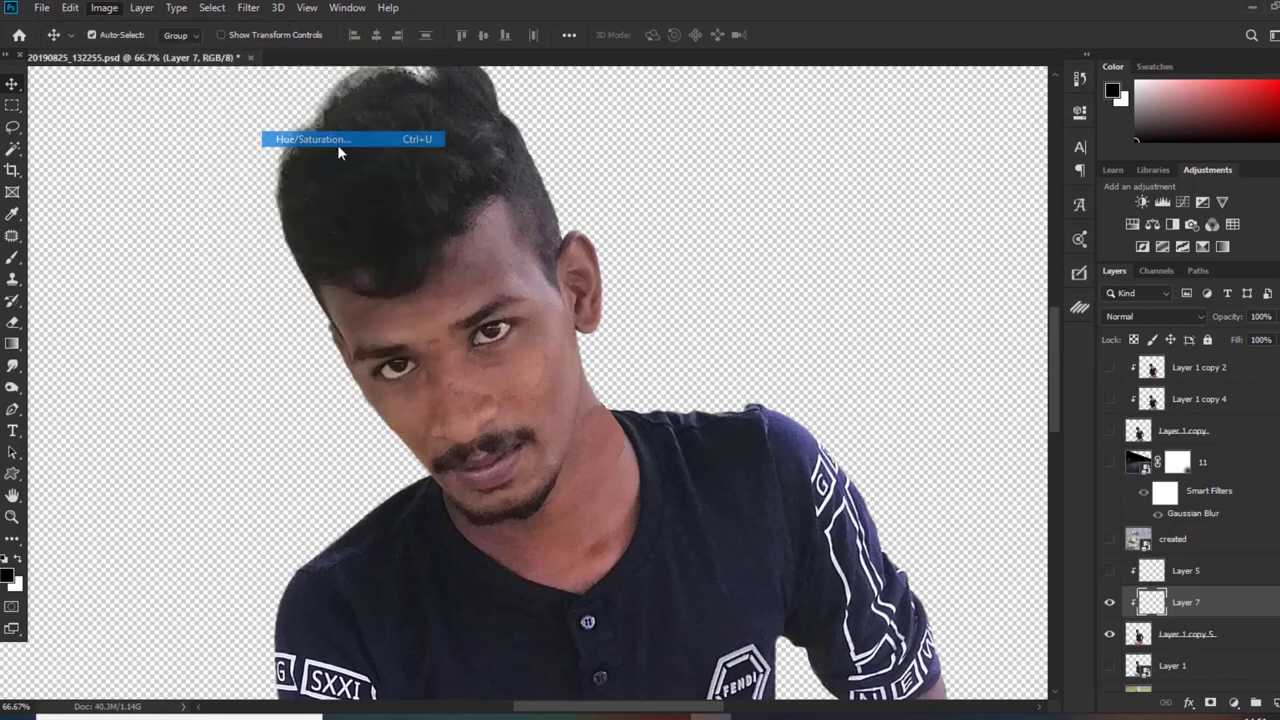
pyautogui.moveTo(897, 370)
pyautogui.mouseDown()
pyautogui.moveTo(862, 368)
pyautogui.moveTo(872, 372)
pyautogui.mouseUp()
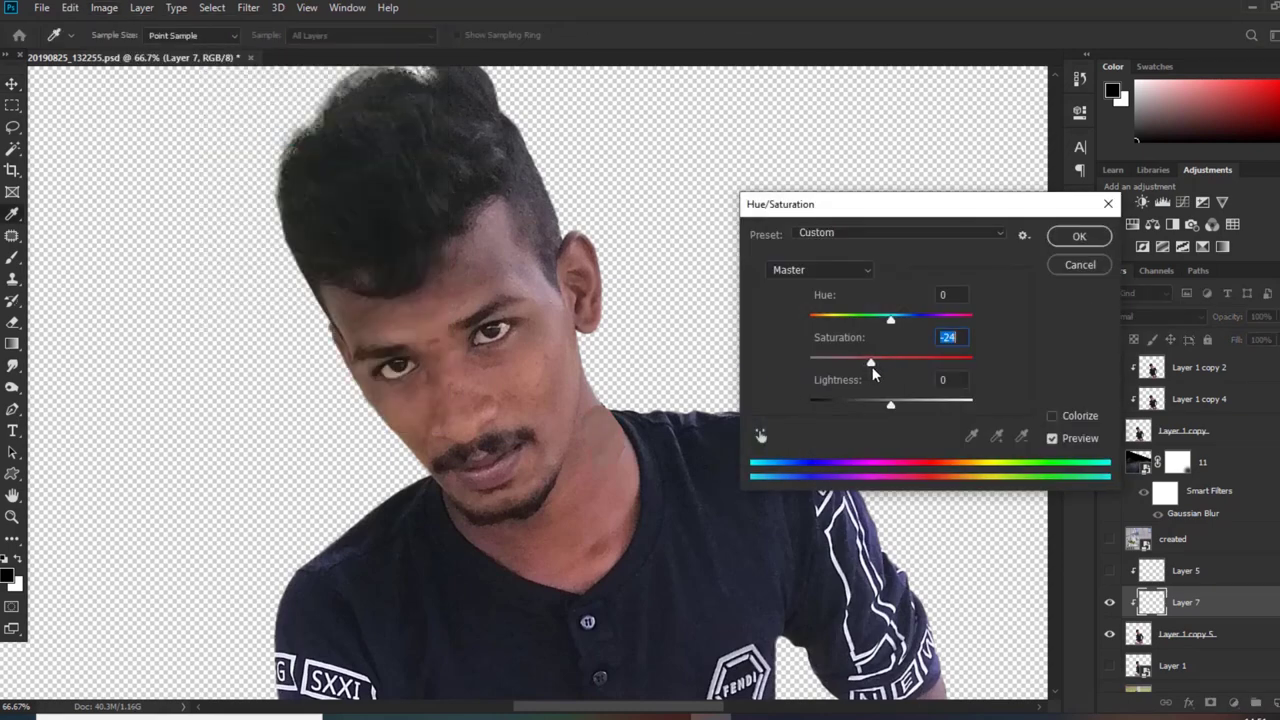
pyautogui.click(1079, 237)
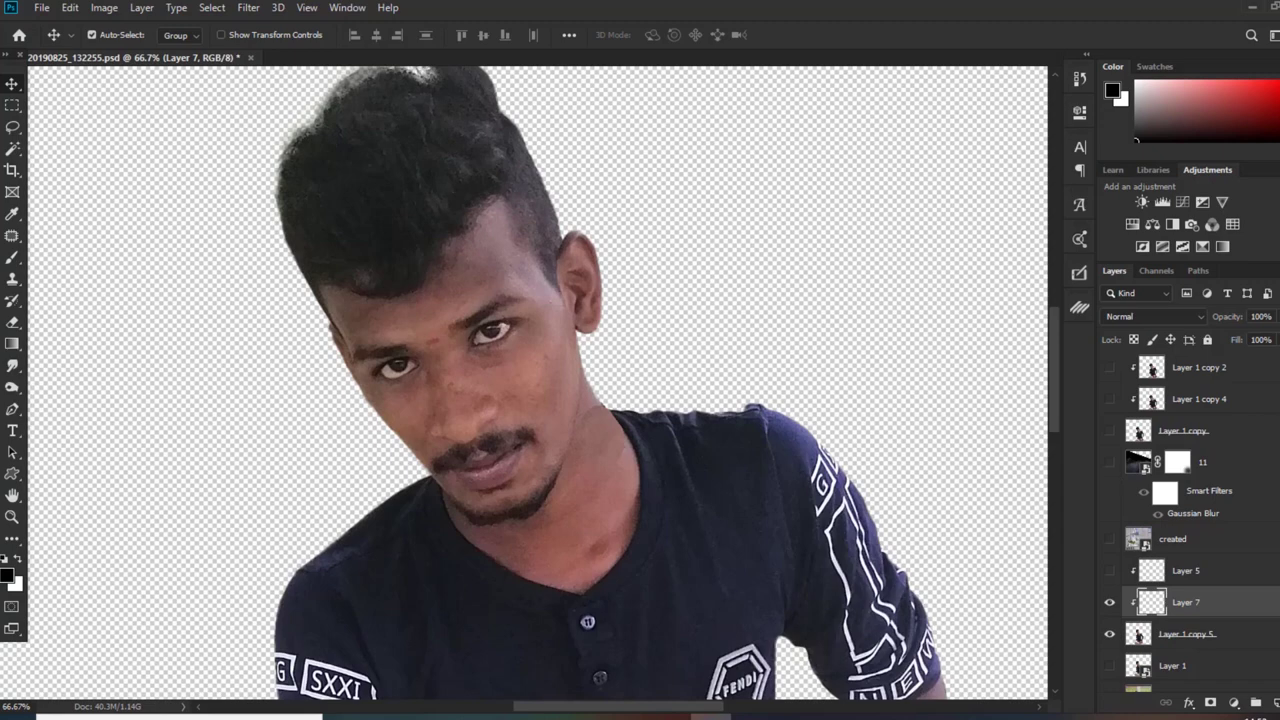
pyautogui.scroll(2, 1190, 522)
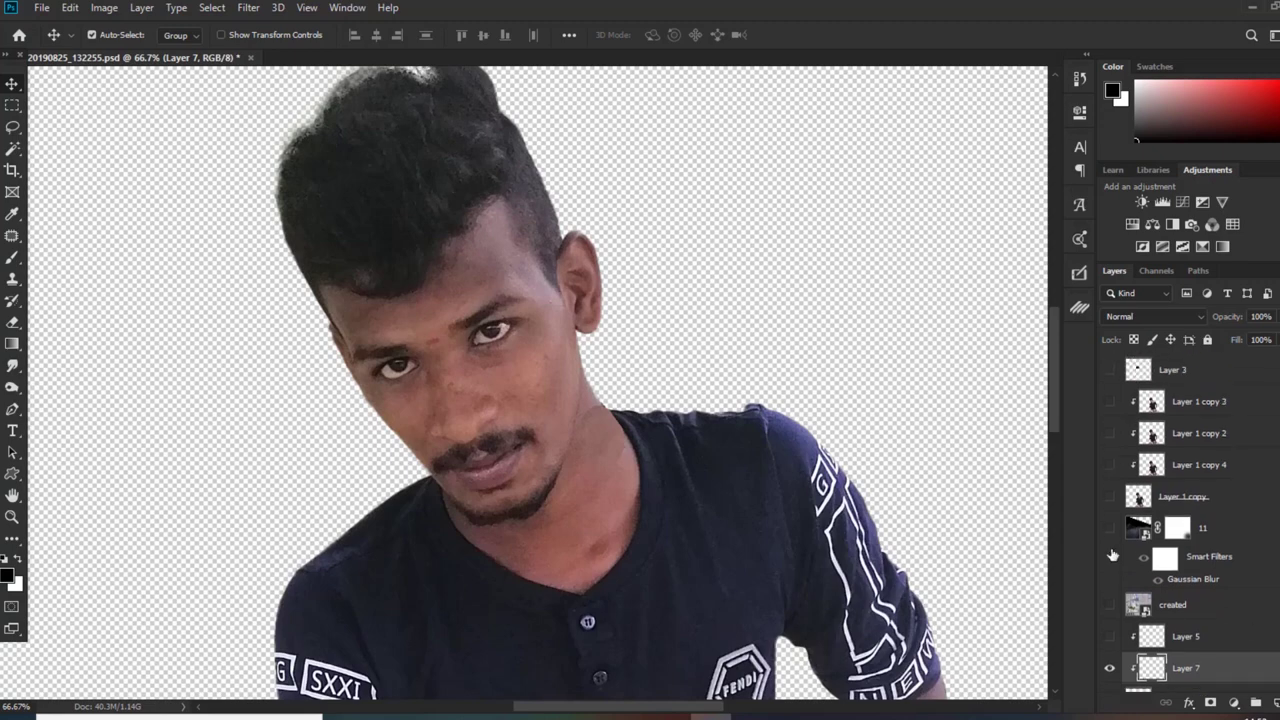
# Show the Layer 1 copy portrait and hide Layer 1 copy 5
pyautogui.click(1111, 497)
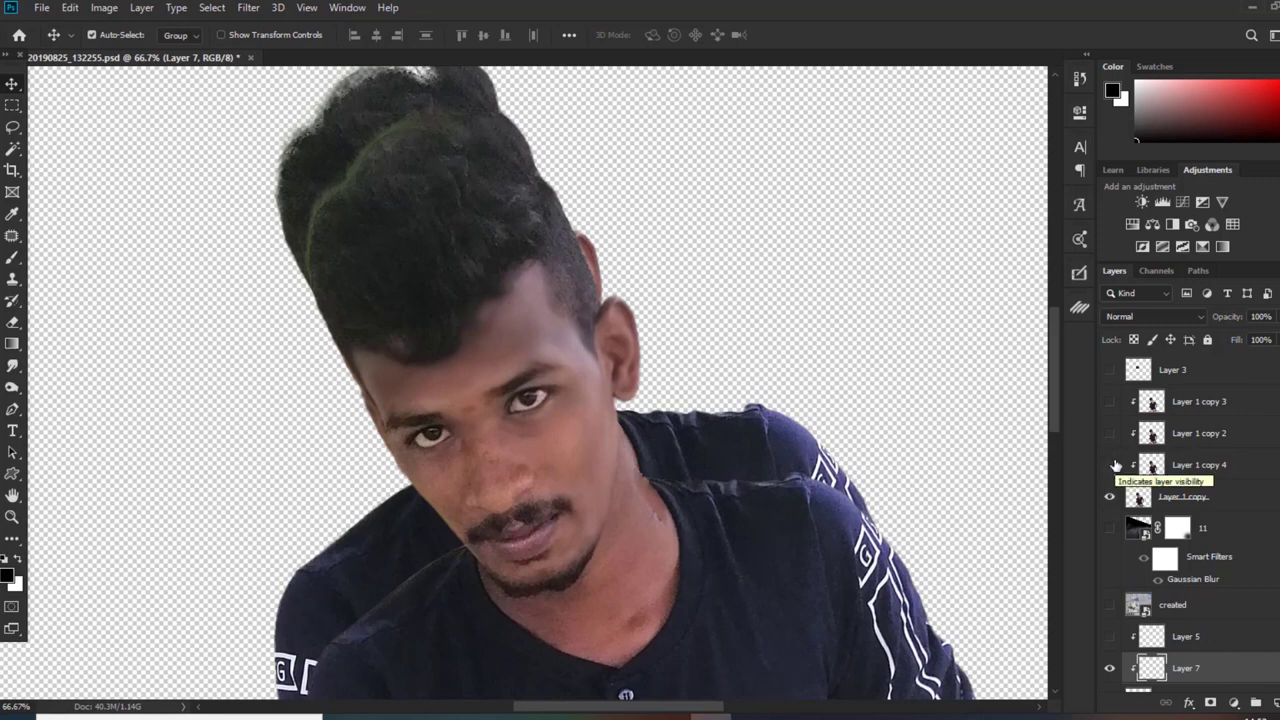
pyautogui.scroll(-3, 1112, 520)
pyautogui.scroll(-1, 1150, 520)
pyautogui.click(1109, 601)
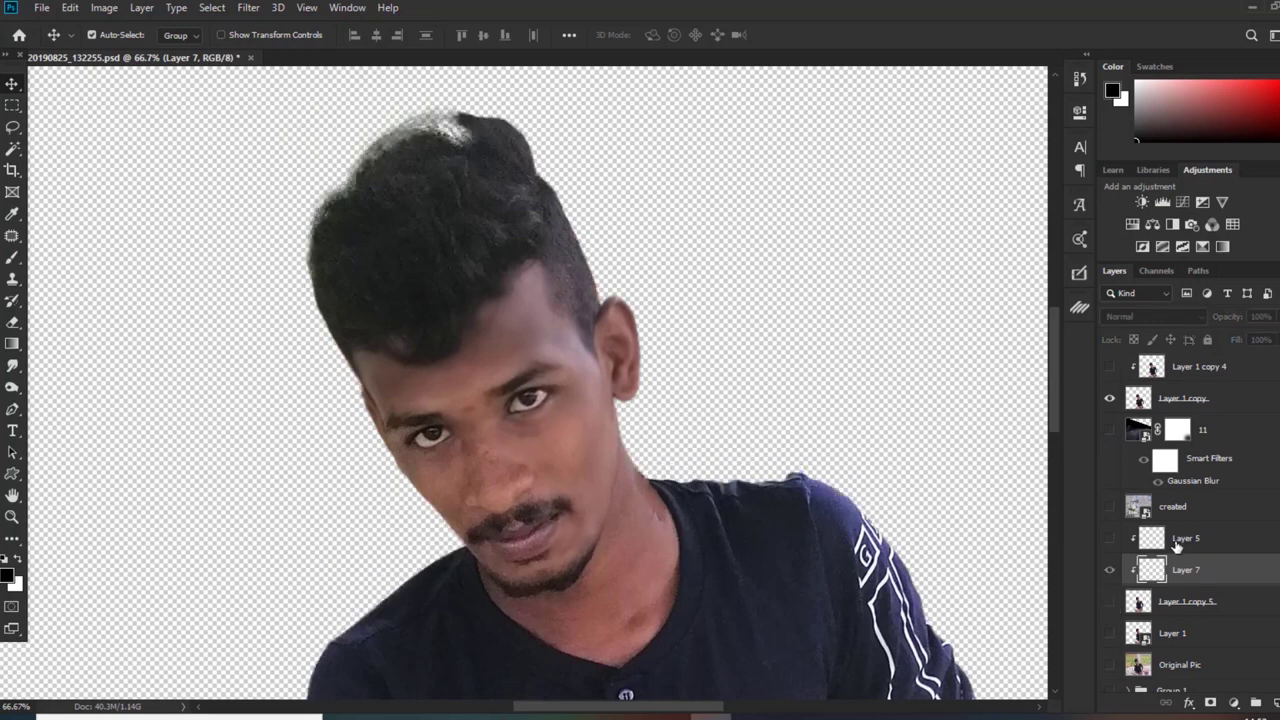
pyautogui.scroll(4, 1138, 620)
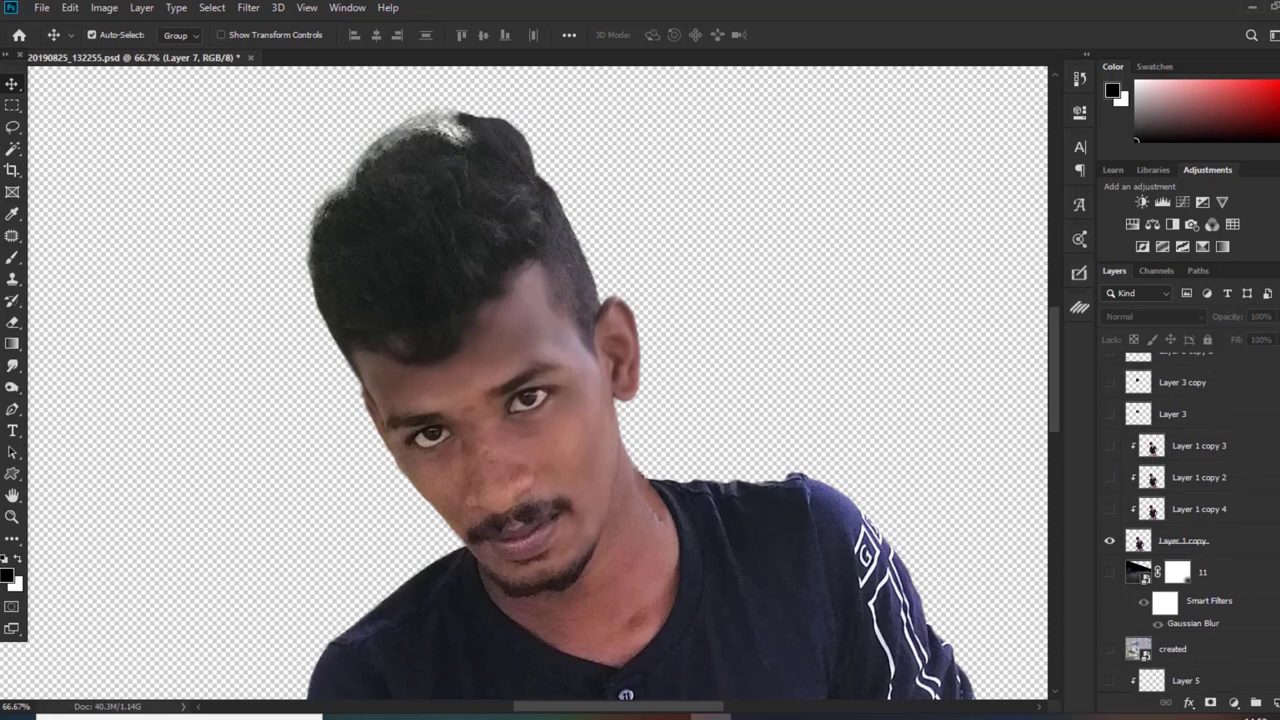
# Compare Layer 1 copy 4 and Layer 1 copy 2, leaving only copy 4 visible
pyautogui.click(1200, 520)
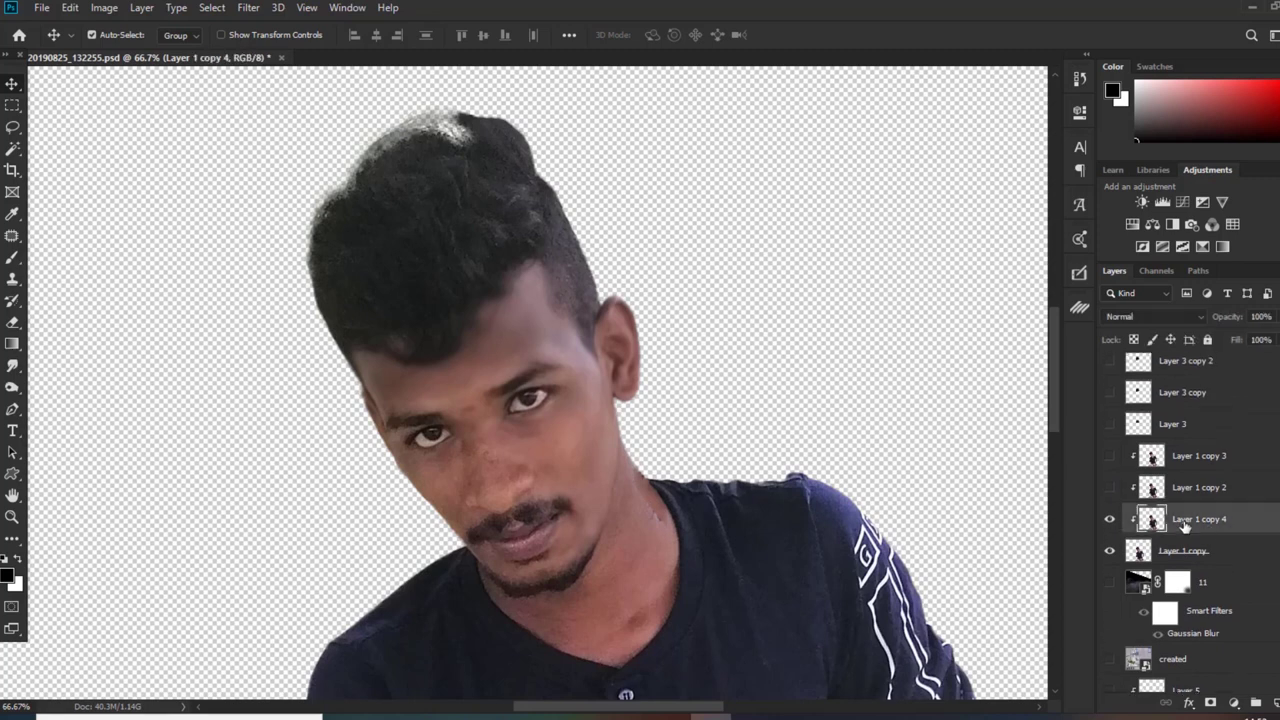
pyautogui.click(1110, 519)
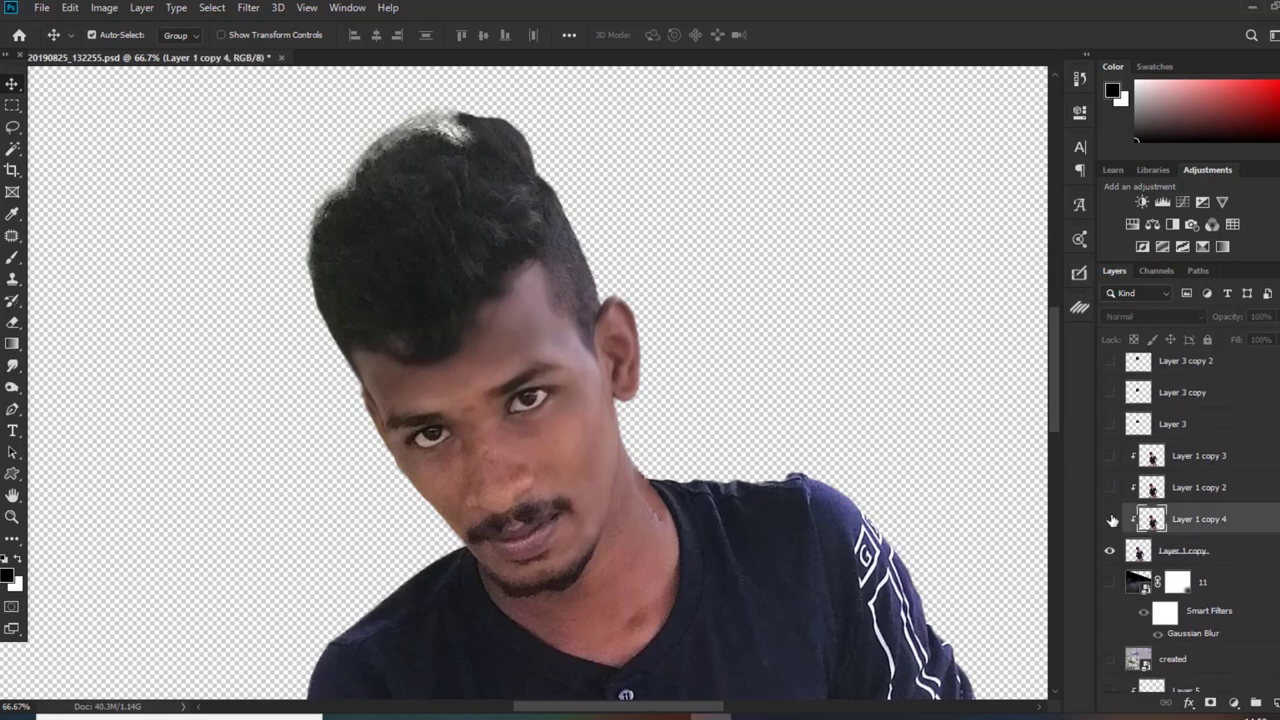
pyautogui.click(1110, 519)
pyautogui.click(1110, 519)
pyautogui.click(1110, 487)
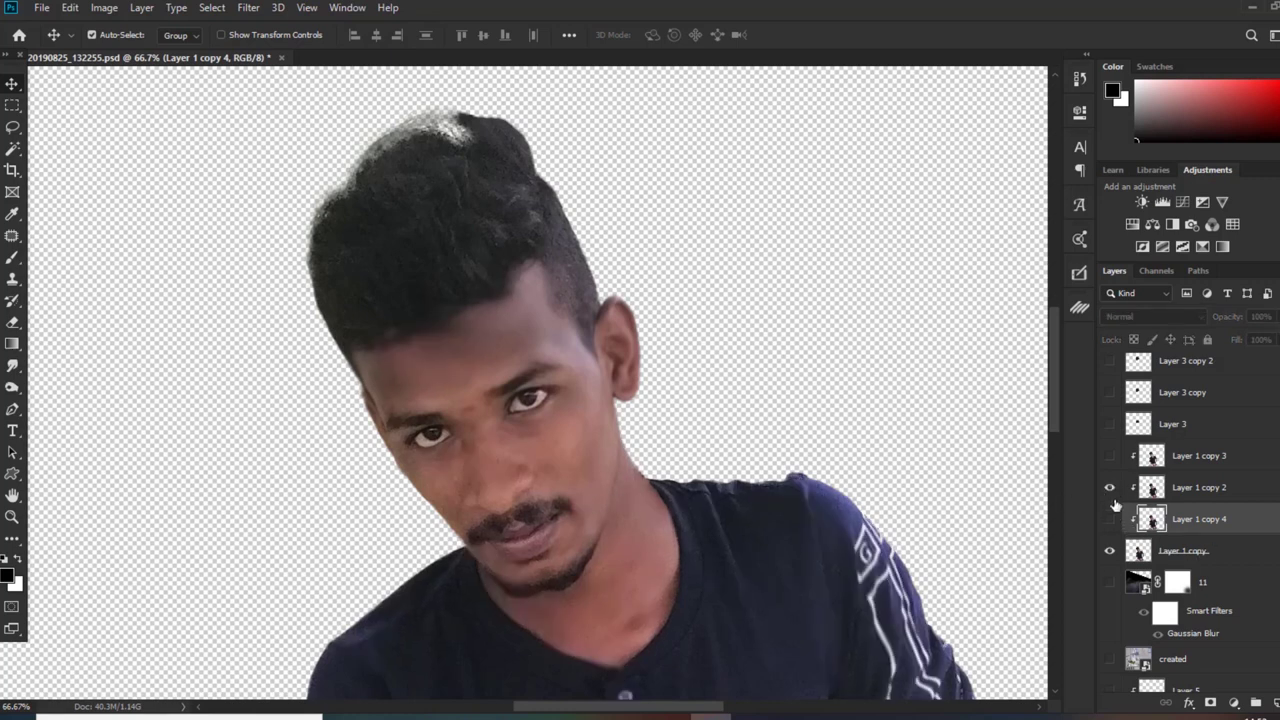
pyautogui.click(1110, 487)
pyautogui.click(1110, 519)
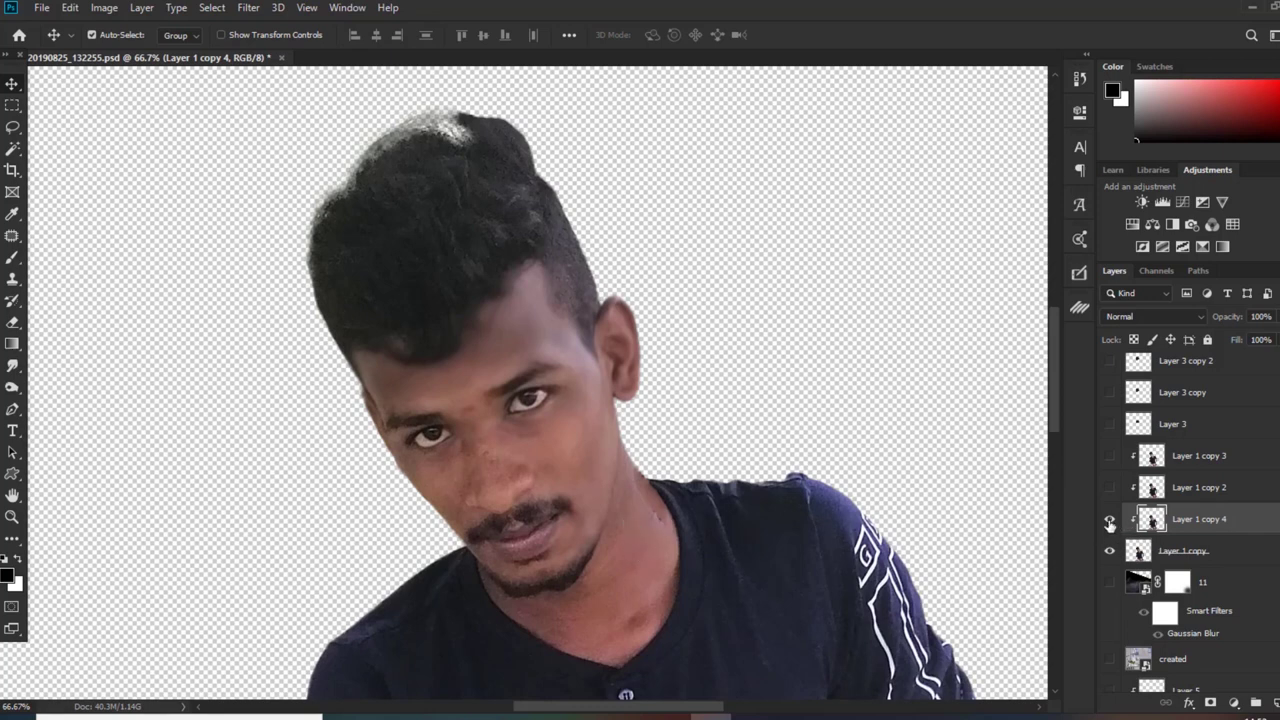
pyautogui.click(1110, 487)
pyautogui.click(1110, 487)
pyautogui.rightClick(6, 372)
# Switch to the Smudge tool and pick the third brush preset (Strength 27%)
pyautogui.click(65, 397)
pyautogui.click(115, 40)
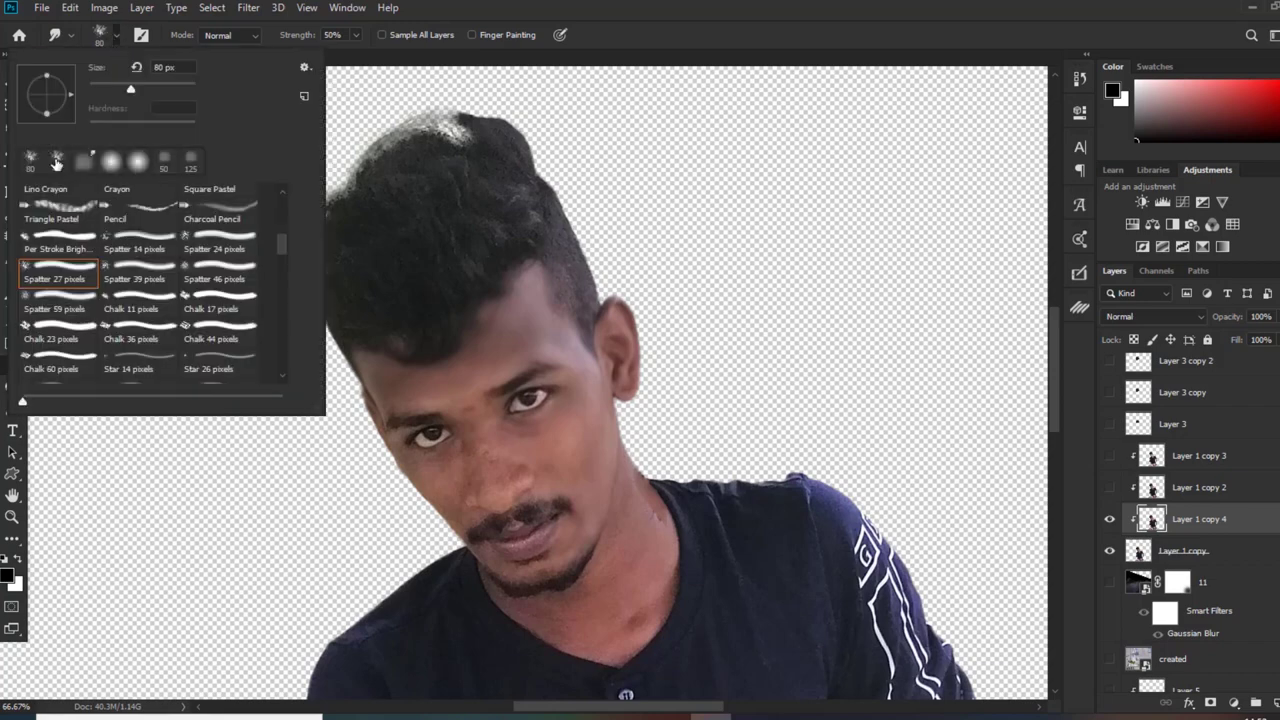
pyautogui.moveTo(285, 251); pyautogui.dragTo(286, 190)
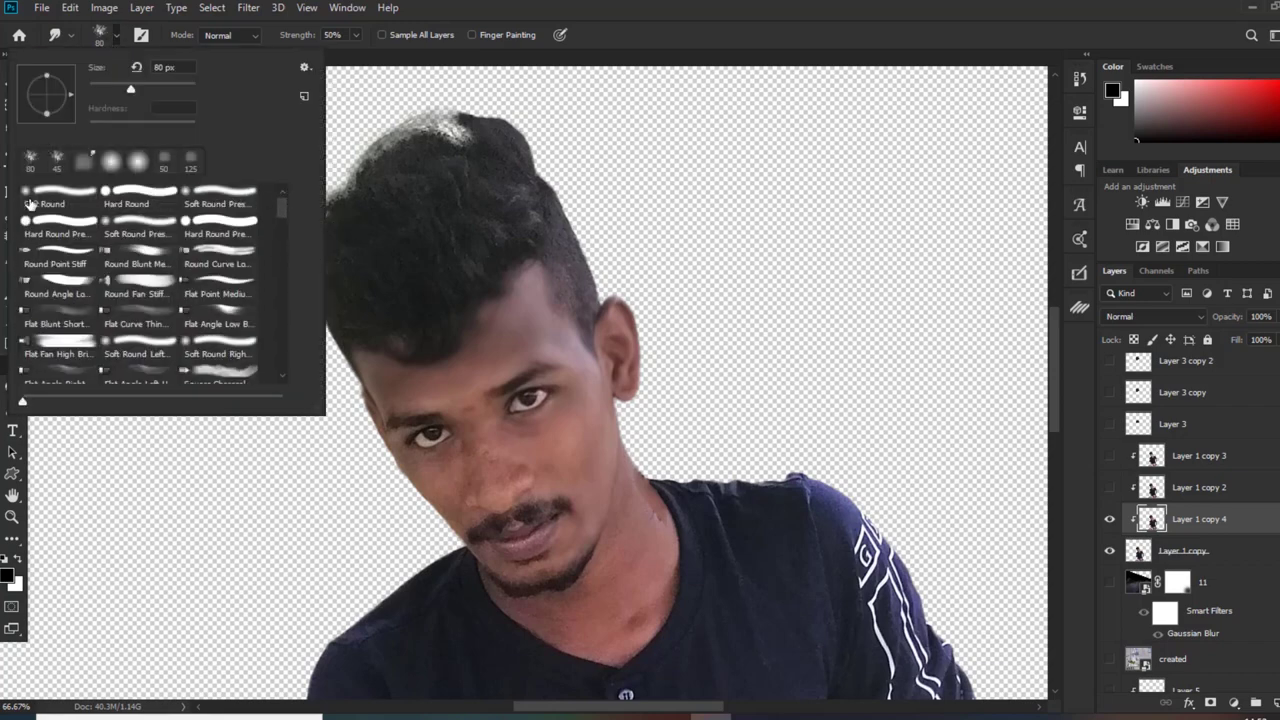
pyautogui.moveTo(282, 211); pyautogui.dragTo(289, 265)
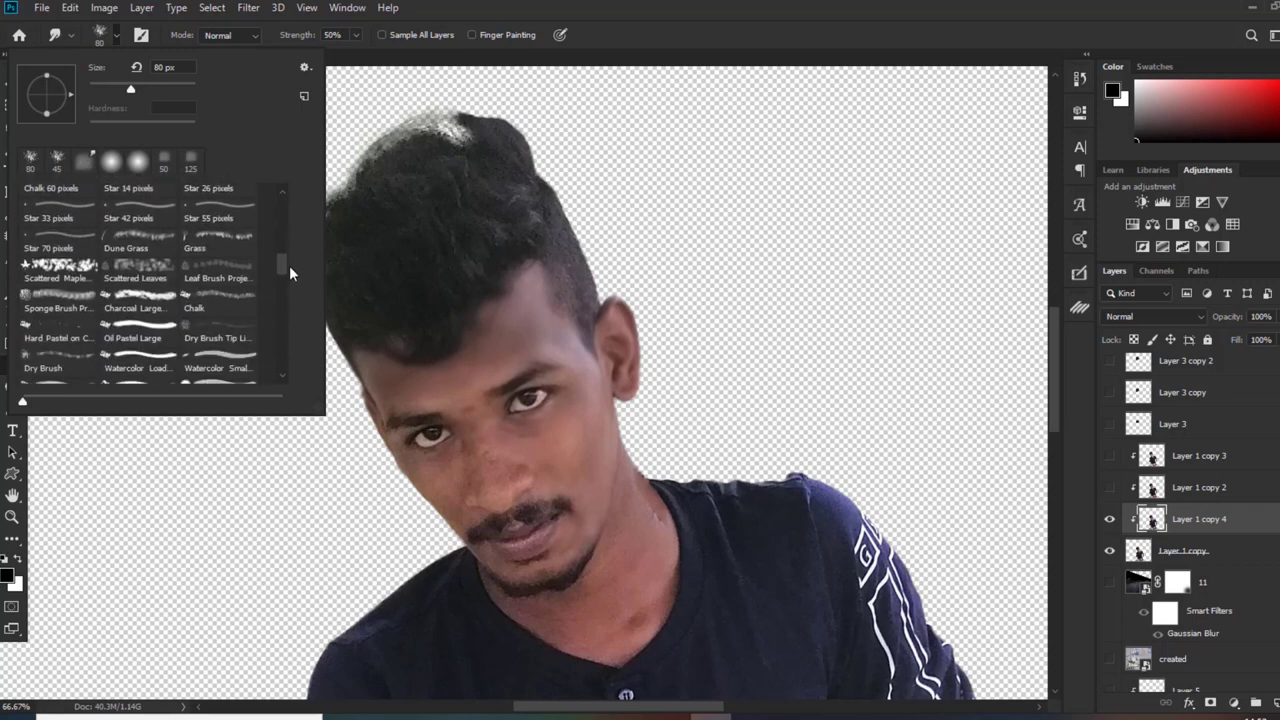
pyautogui.click(84, 160)
pyautogui.press('Escape')
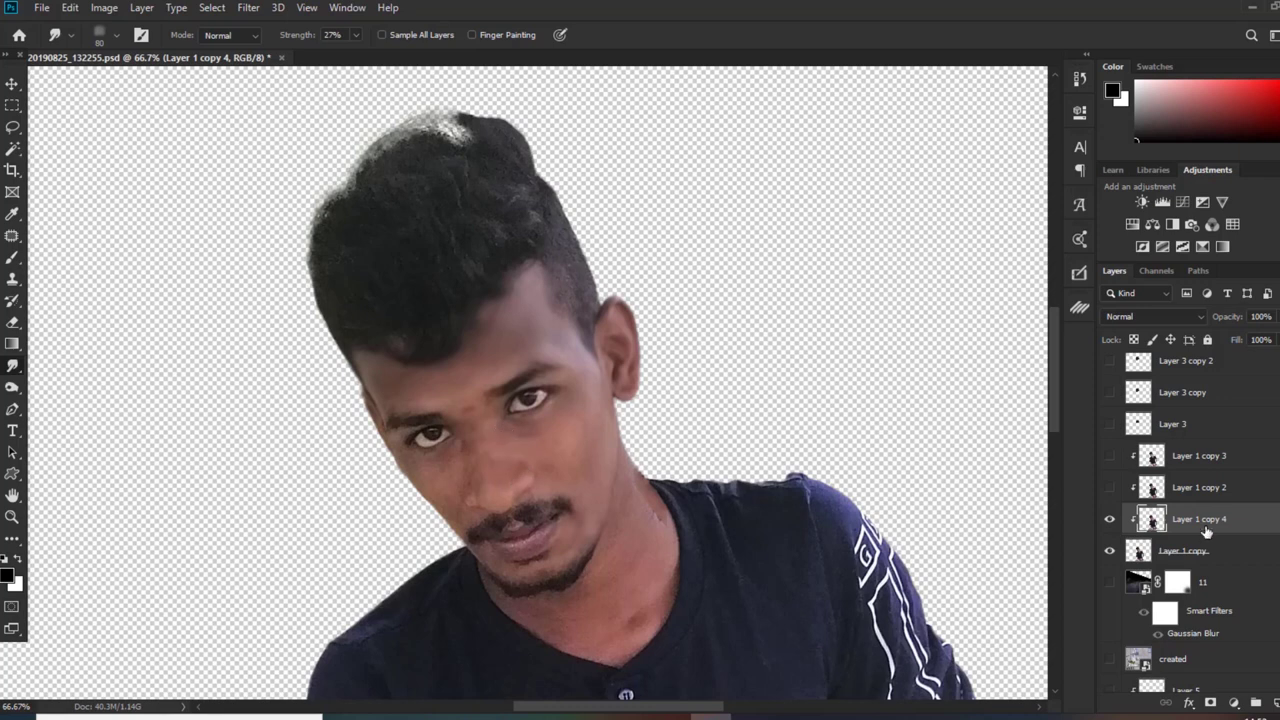
# Hide Layer 1 copy 4 and turn on Layer 1 copy 2 and Layer 1 copy 3
pyautogui.click(1110, 521)
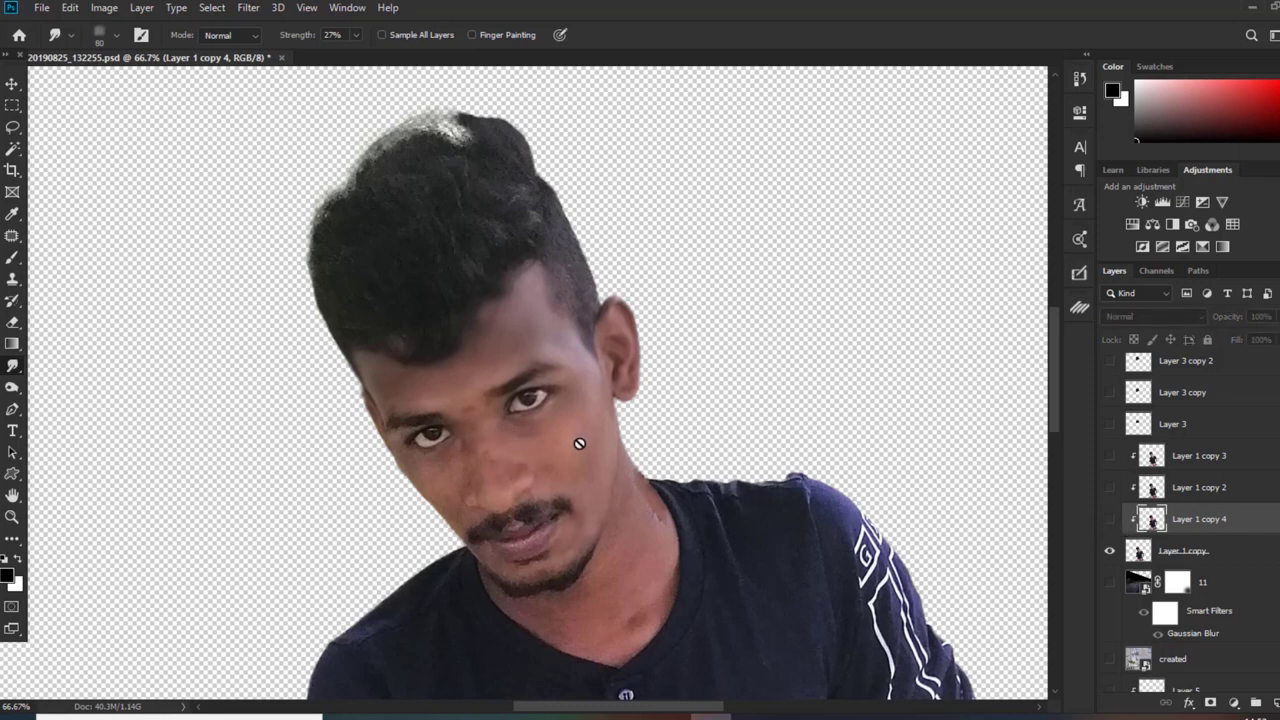
pyautogui.click(1110, 551)
pyautogui.click(1110, 551)
pyautogui.click(1110, 519)
pyautogui.click(1110, 519)
pyautogui.click(1110, 488)
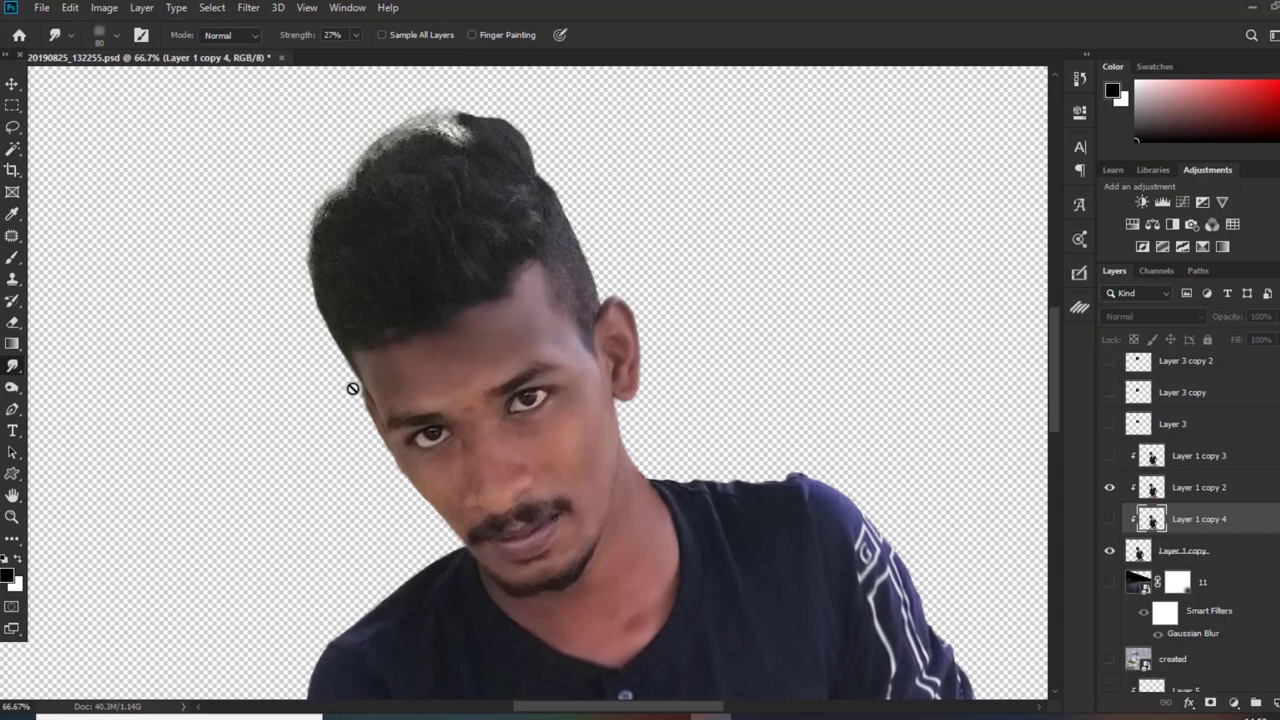
pyautogui.moveTo(1052, 395); pyautogui.dragTo(1059, 464)
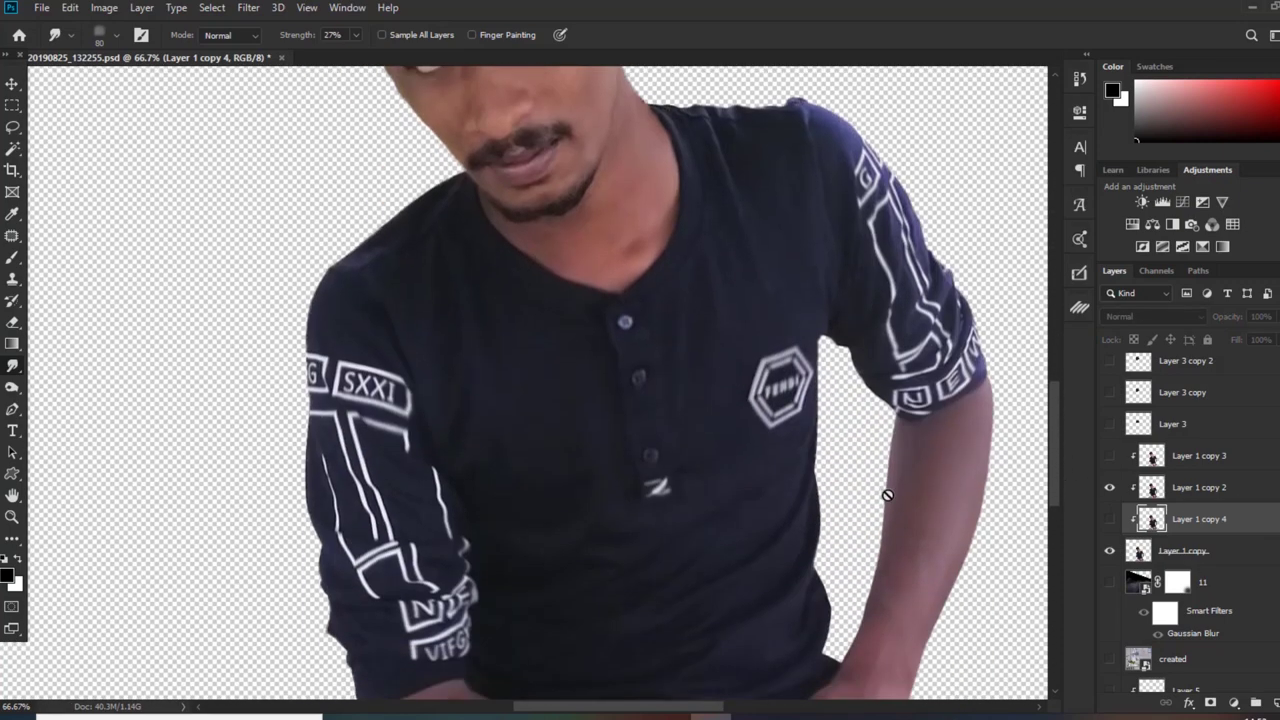
pyautogui.click(1109, 488)
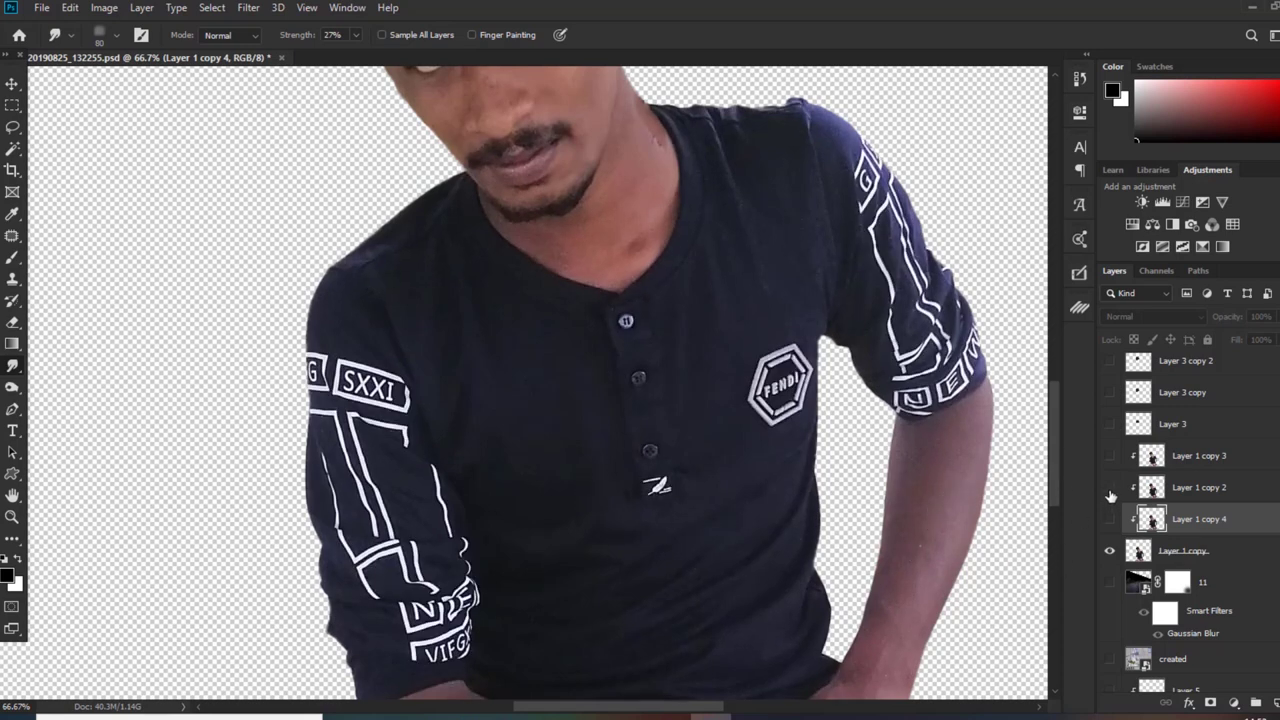
pyautogui.click(1109, 489)
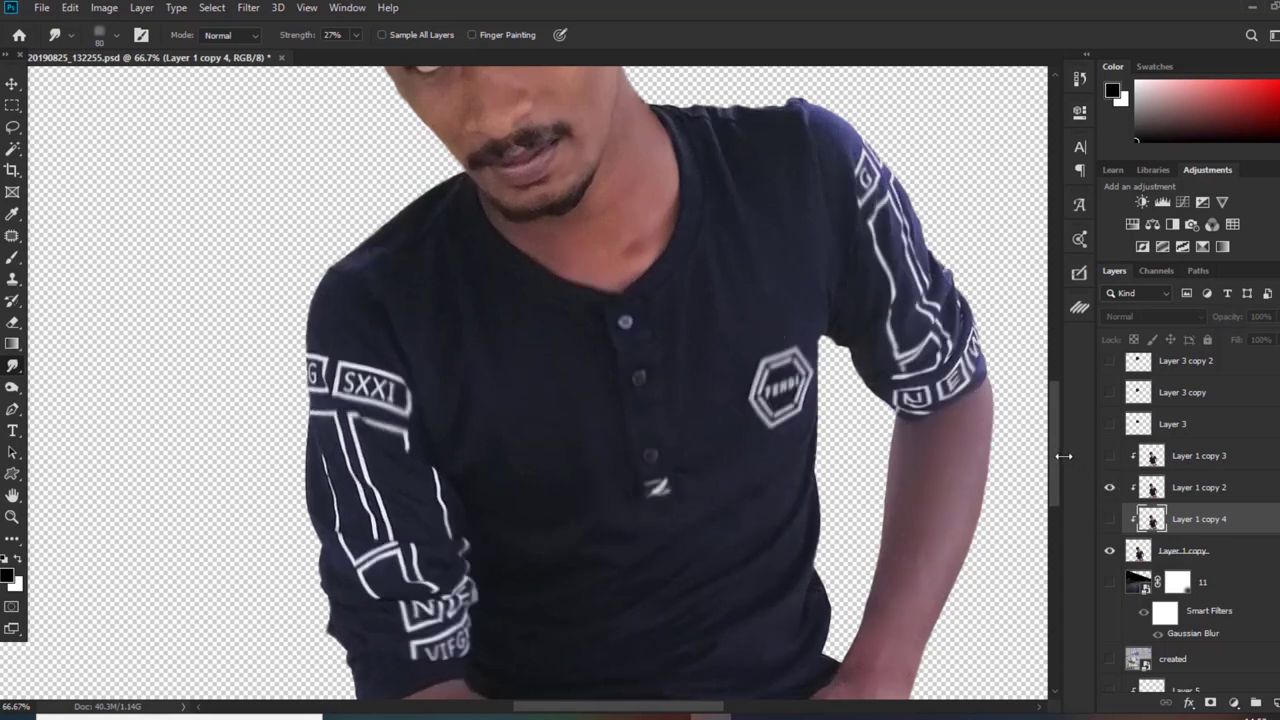
pyautogui.scroll(8, 1064, 457)
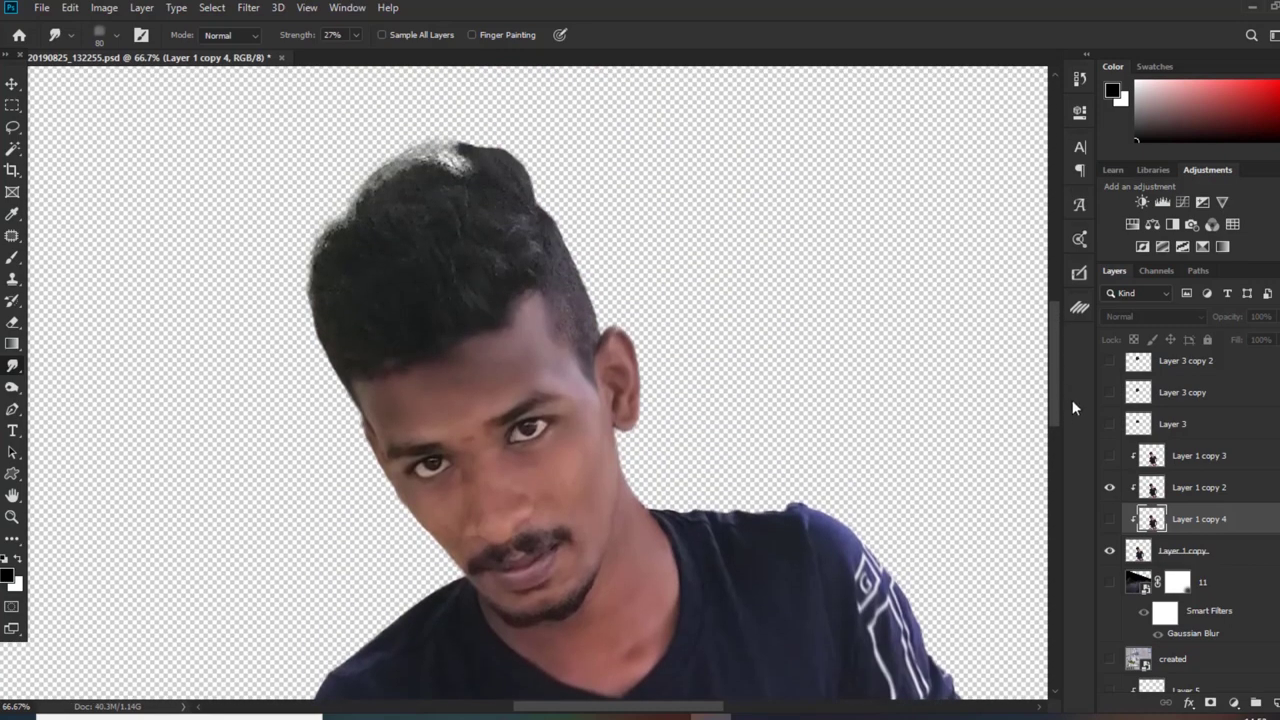
pyautogui.click(1109, 456)
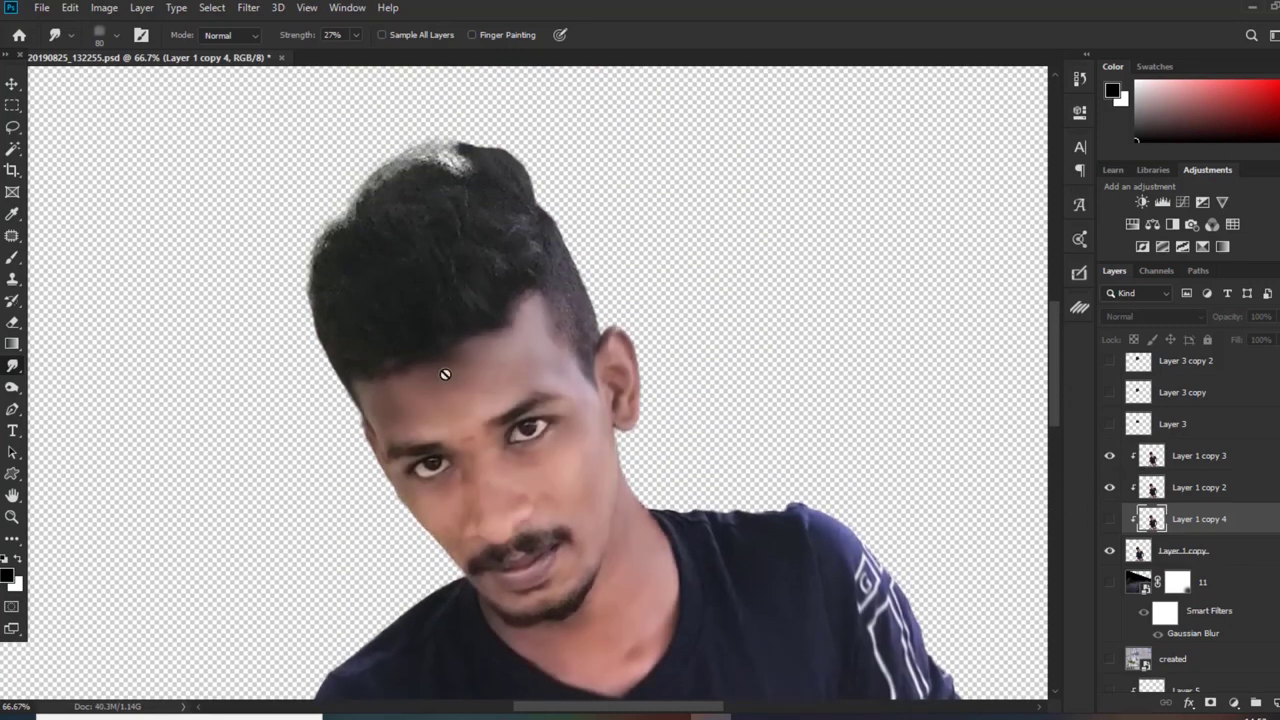
# Fit the image on screen, hide Layer 1 copy 3, and select Layer 1 copy 2
pyautogui.hotkey('ctrl', '0')
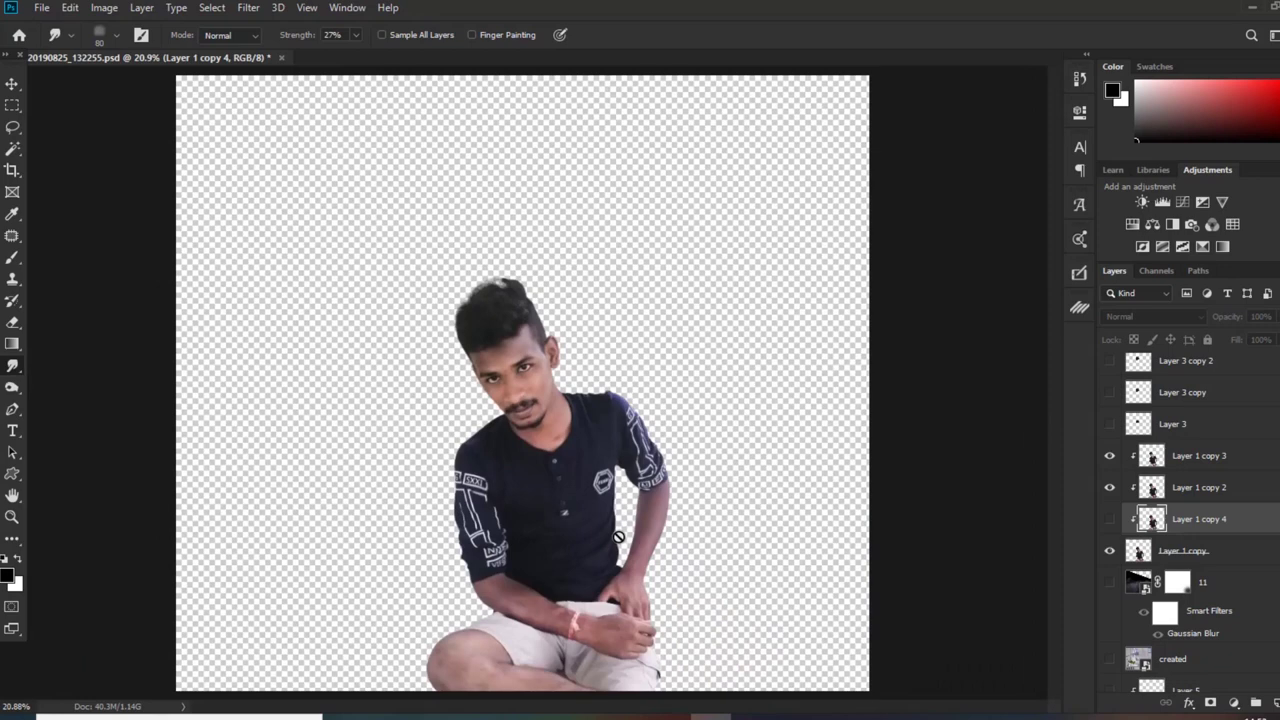
pyautogui.click(12, 84)
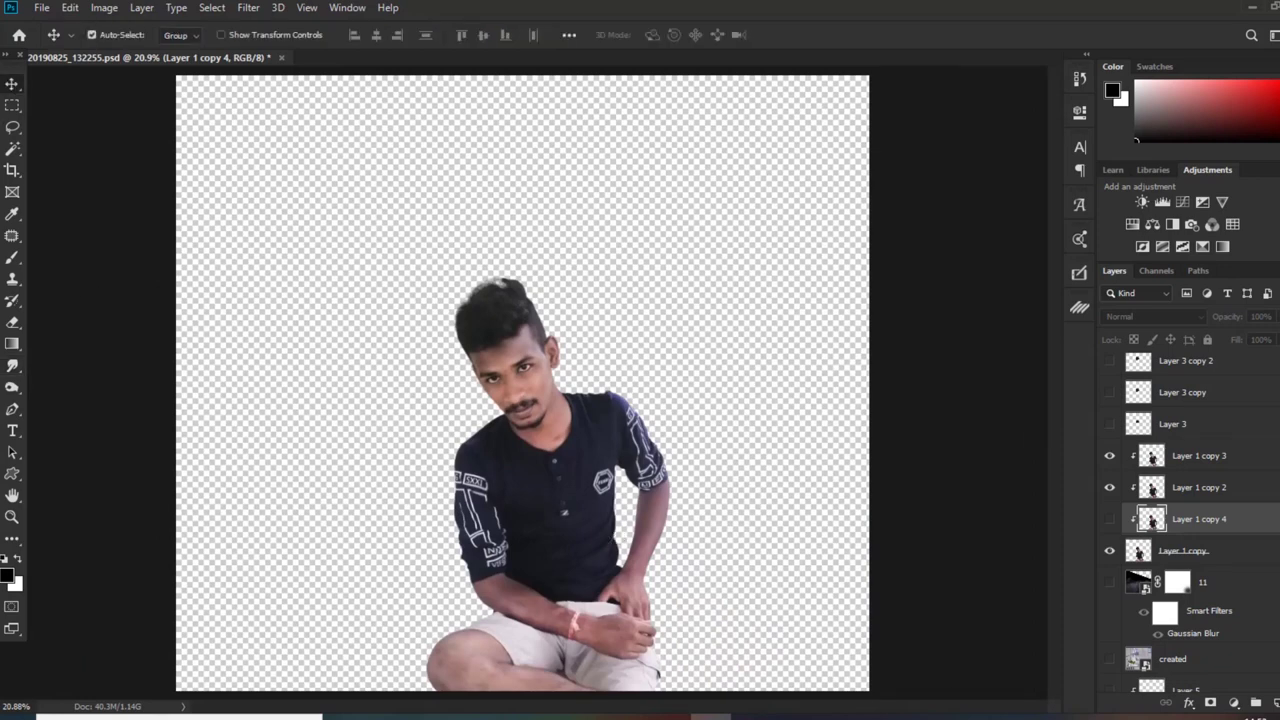
pyautogui.click(1109, 456)
pyautogui.click(1200, 490)
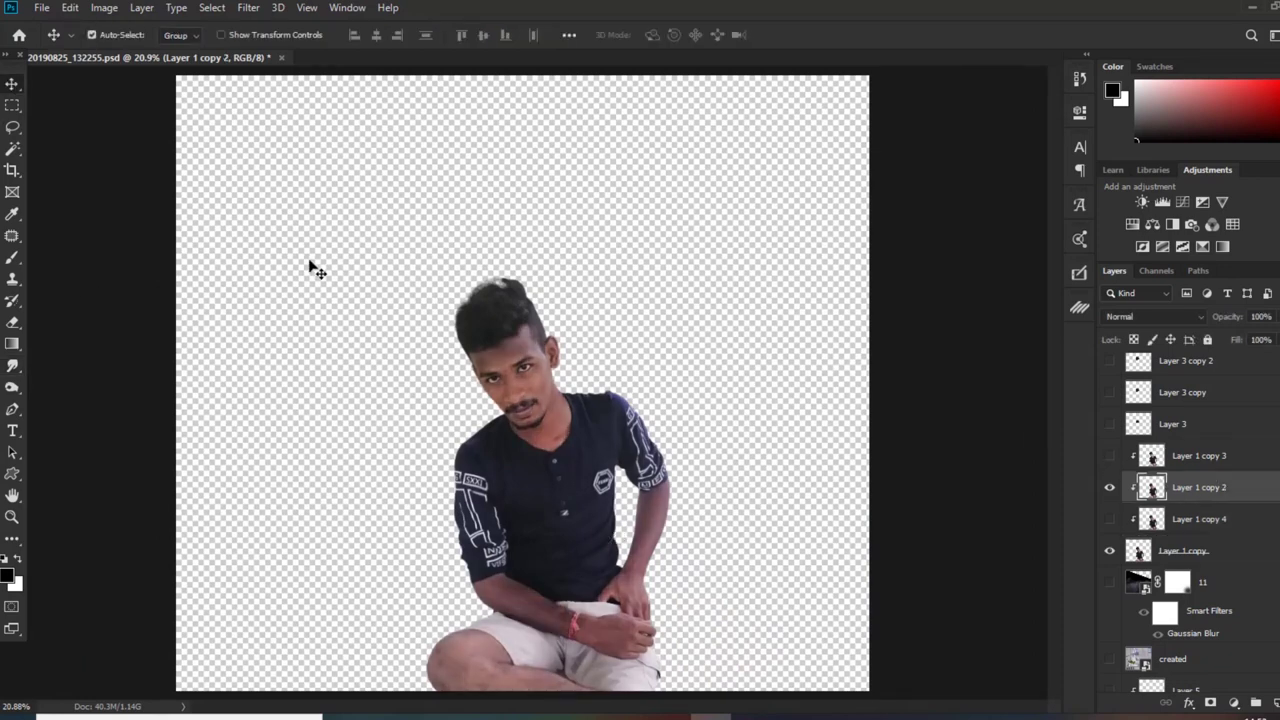
# Raise Layer 1 copy 2's exposure to +0.55
pyautogui.click(104, 7)
pyautogui.moveTo(166, 52)
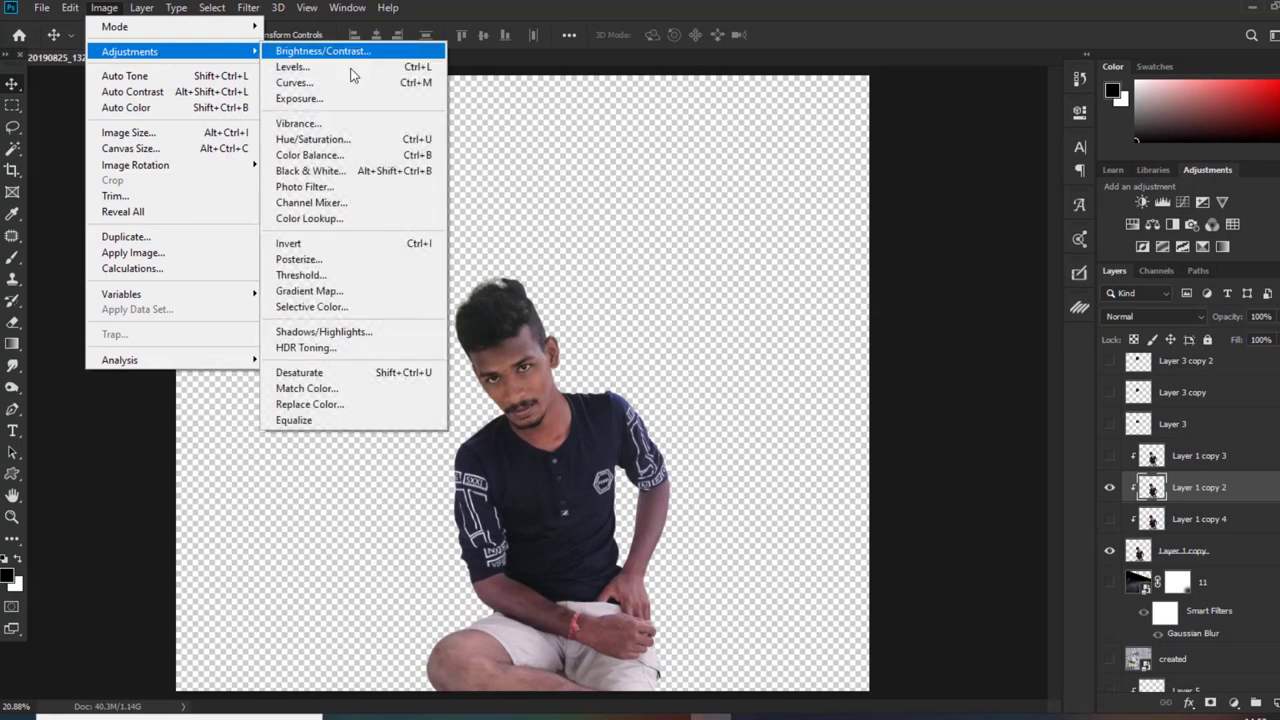
pyautogui.click(337, 100)
pyautogui.moveTo(991, 333); pyautogui.dragTo(998, 337)
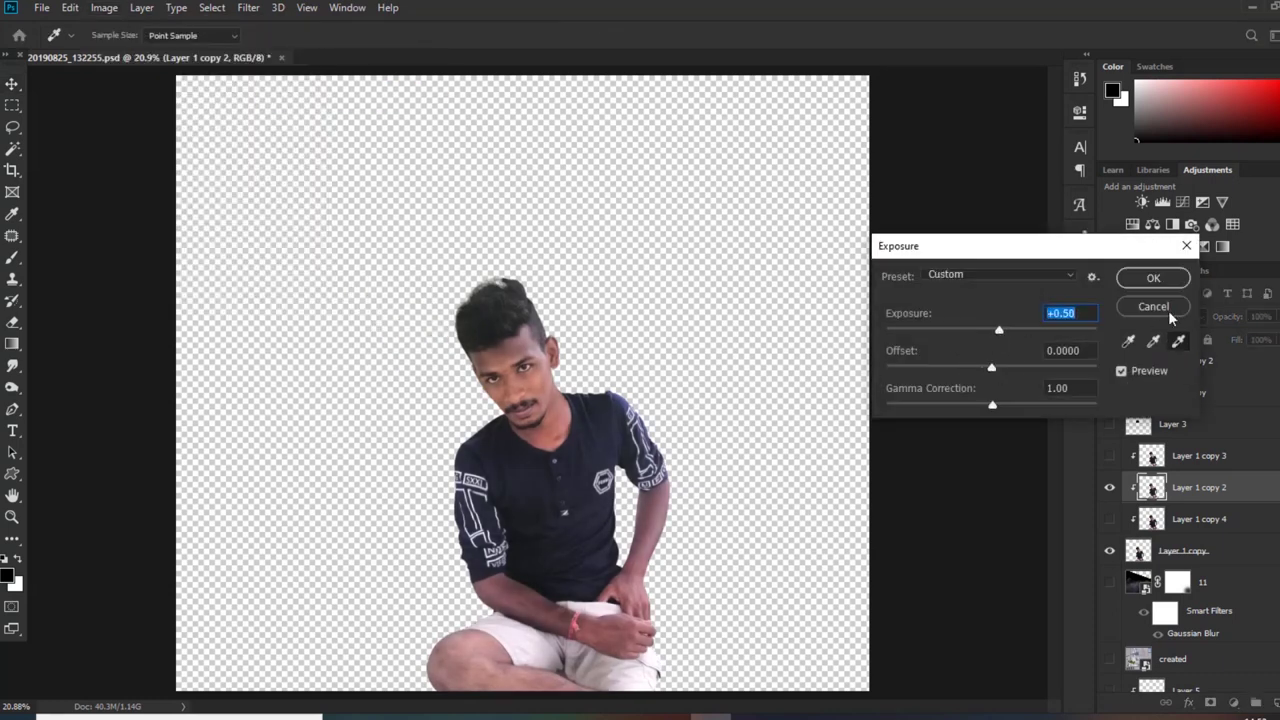
pyautogui.click(1153, 280)
# Try lifting the Curves midpoint, then cancel without applying it
pyautogui.click(104, 7)
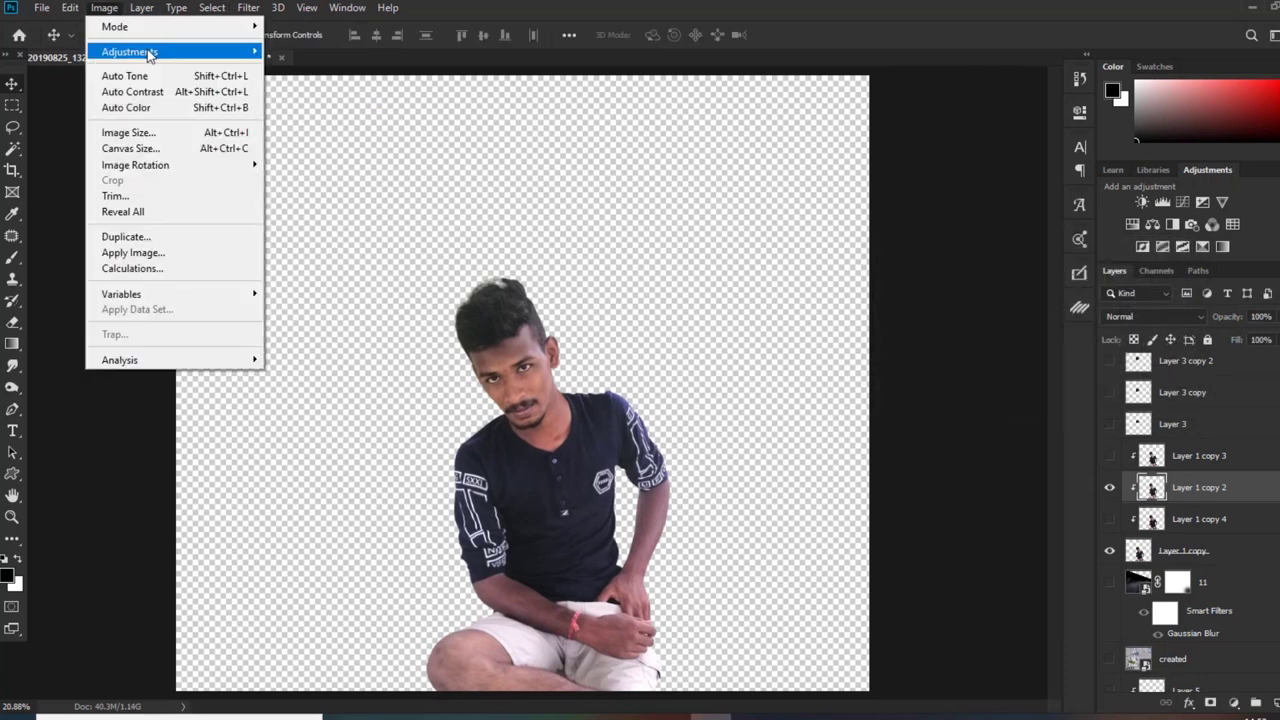
pyautogui.moveTo(152, 52)
pyautogui.click(300, 83)
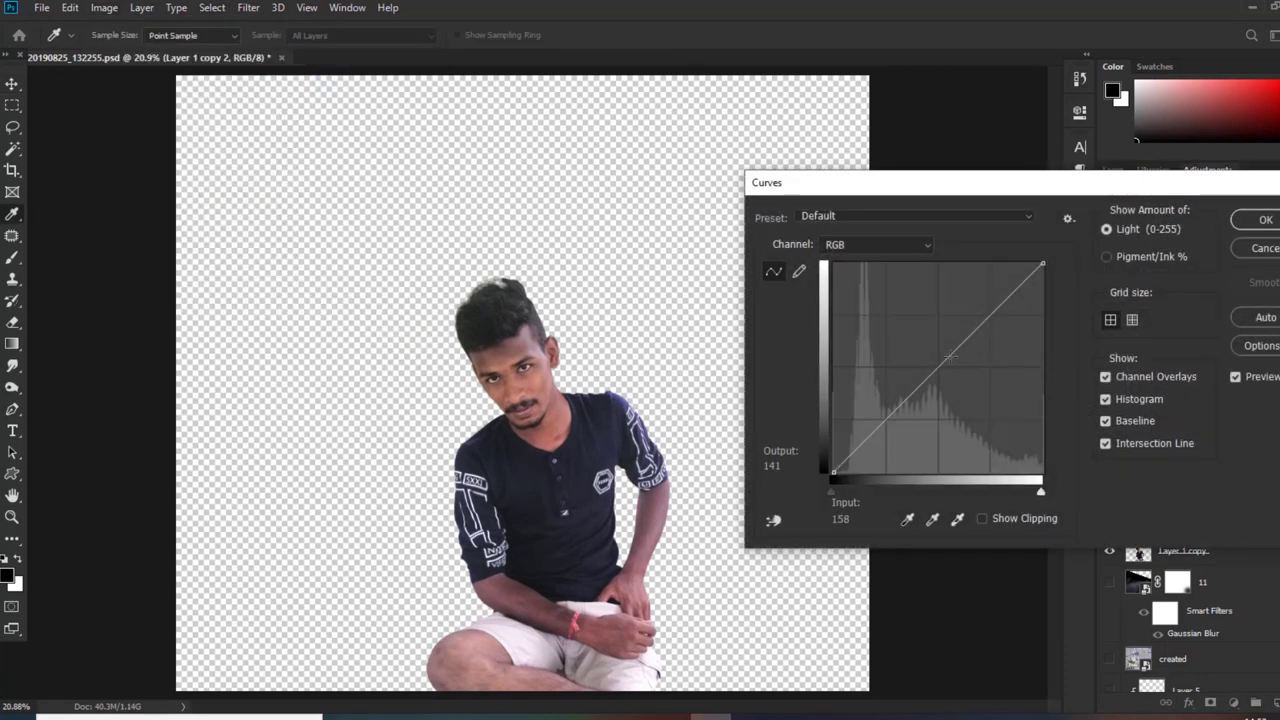
pyautogui.moveTo(936, 368); pyautogui.dragTo(937, 347)
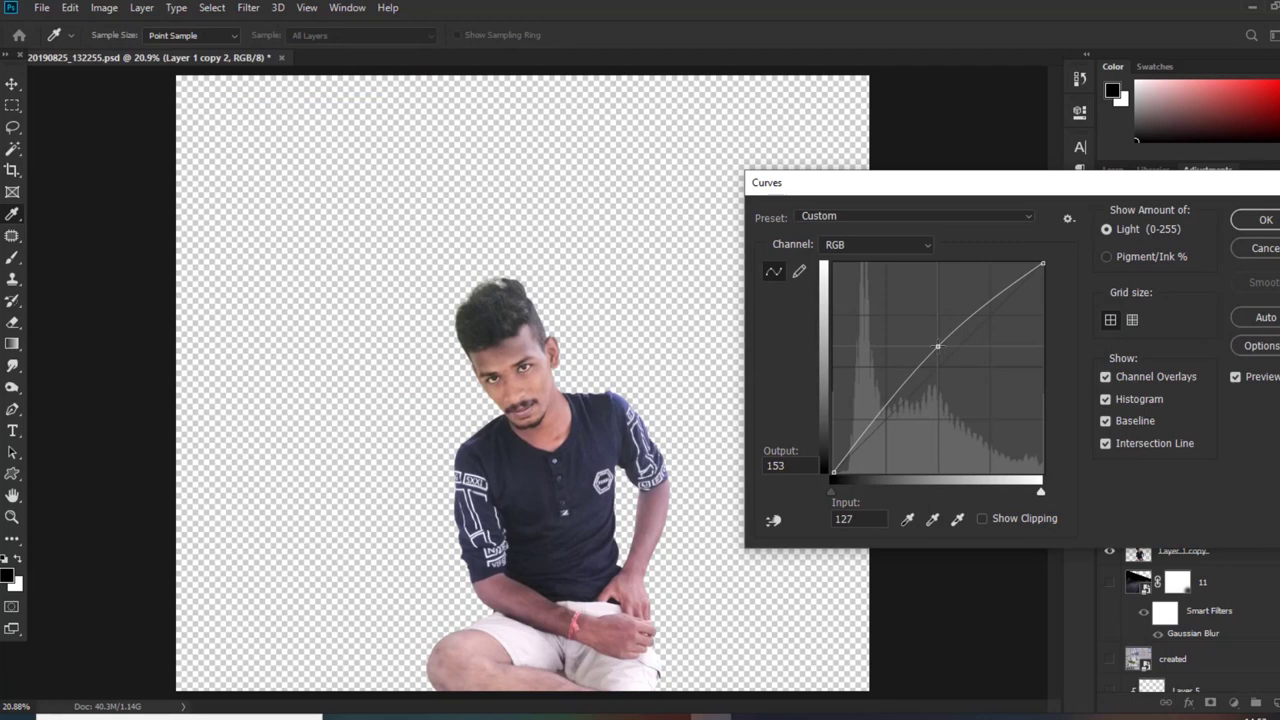
pyautogui.click(1270, 250)
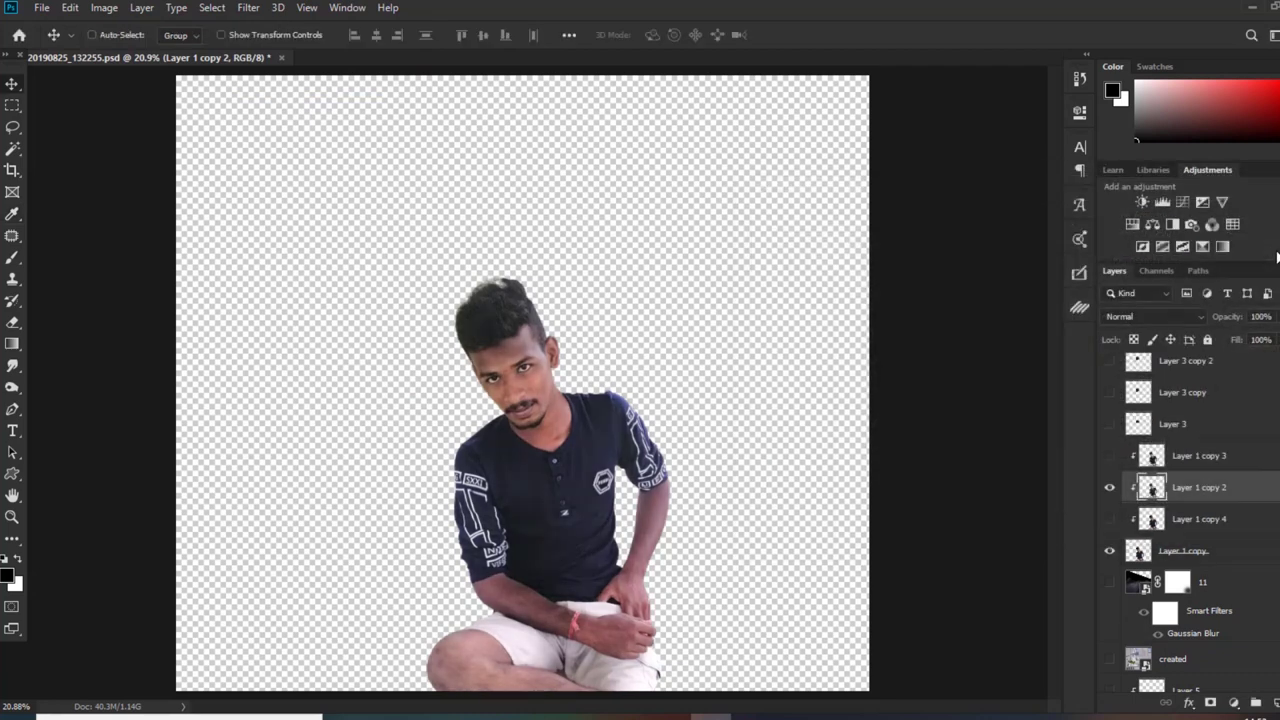
# In Camera Raw Filter, set Blacks +49, Whites -40, Shadows +8 and Highlights -22
pyautogui.click(250, 12)
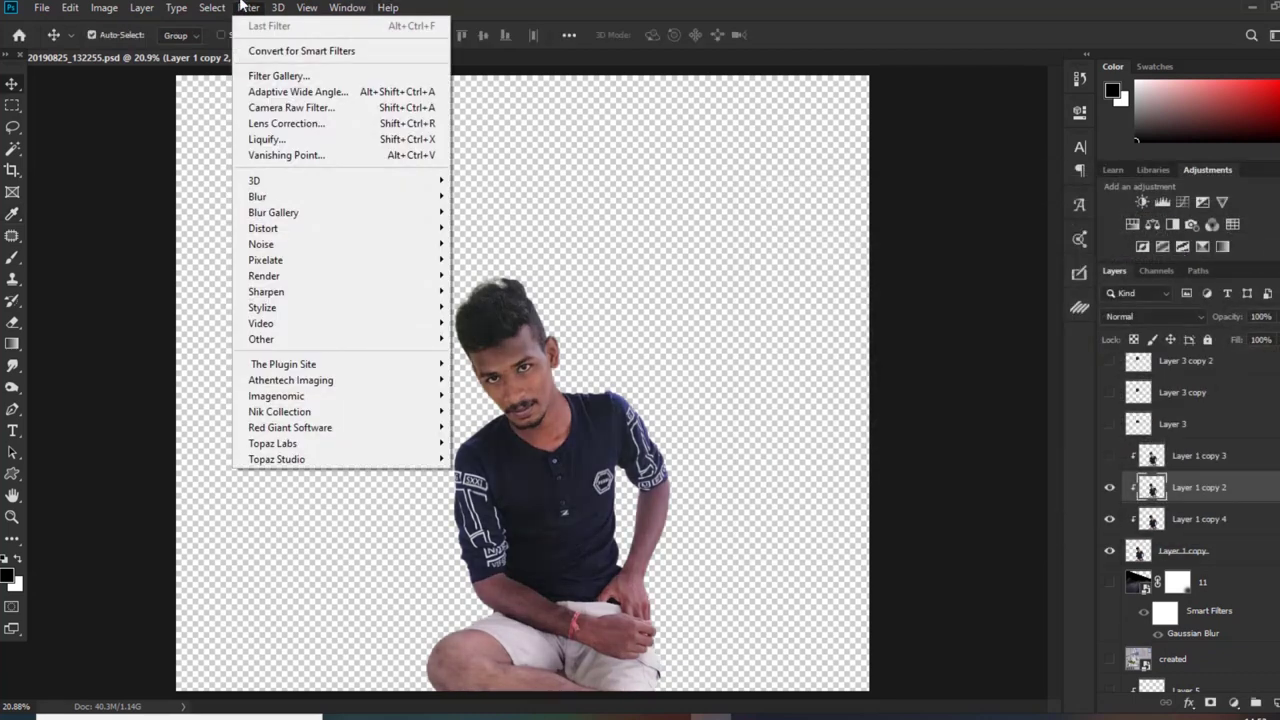
pyautogui.click(293, 110)
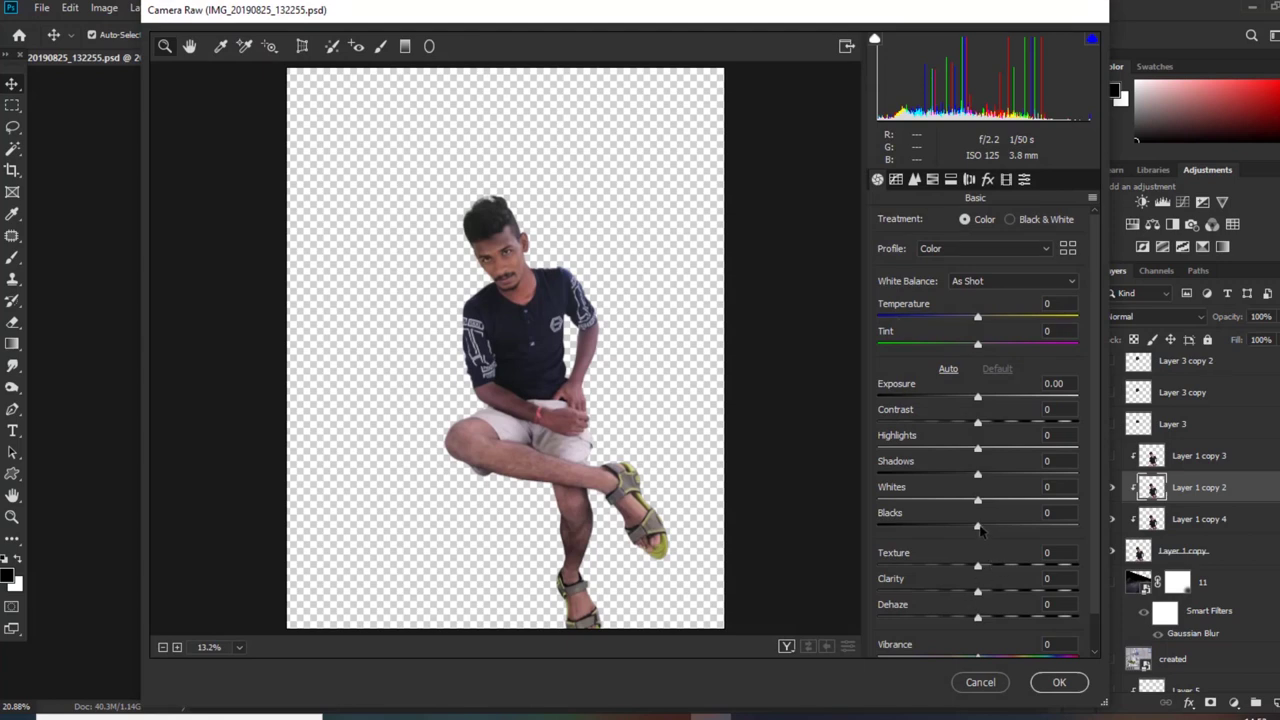
pyautogui.moveTo(977, 526); pyautogui.dragTo(1027, 526)
pyautogui.moveTo(977, 476); pyautogui.dragTo(937, 503)
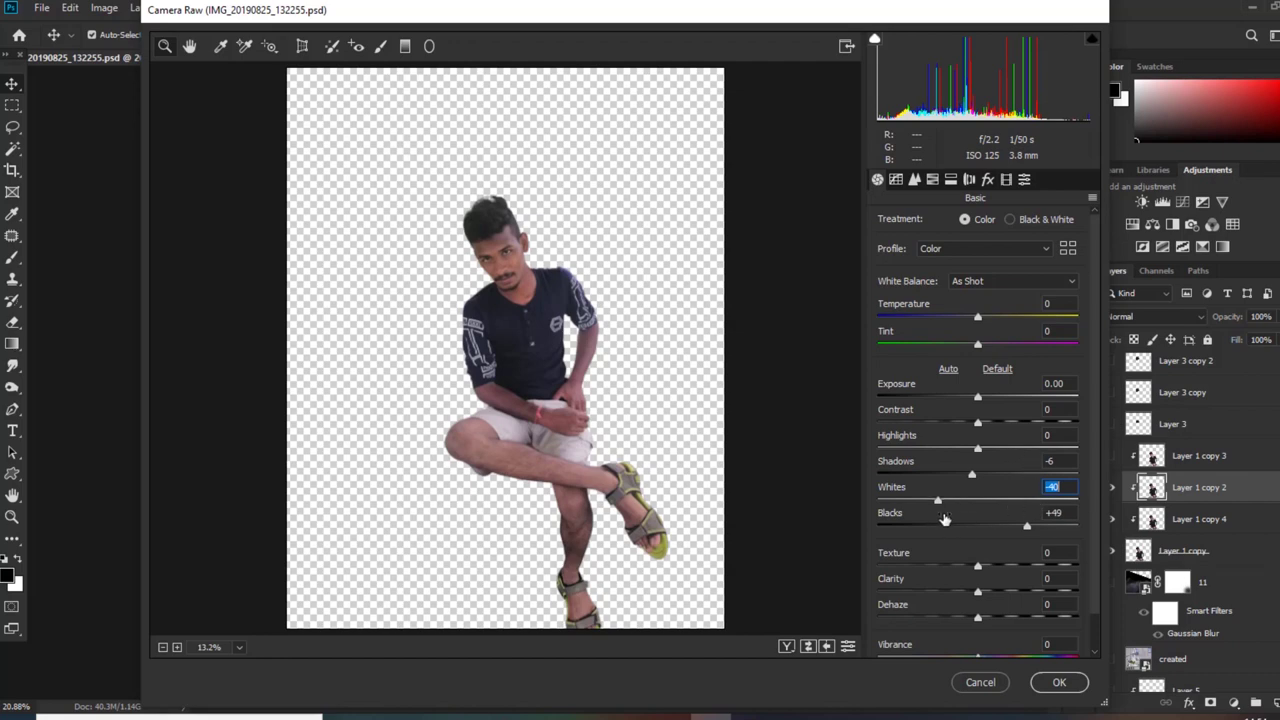
pyautogui.moveTo(973, 477); pyautogui.dragTo(956, 449)
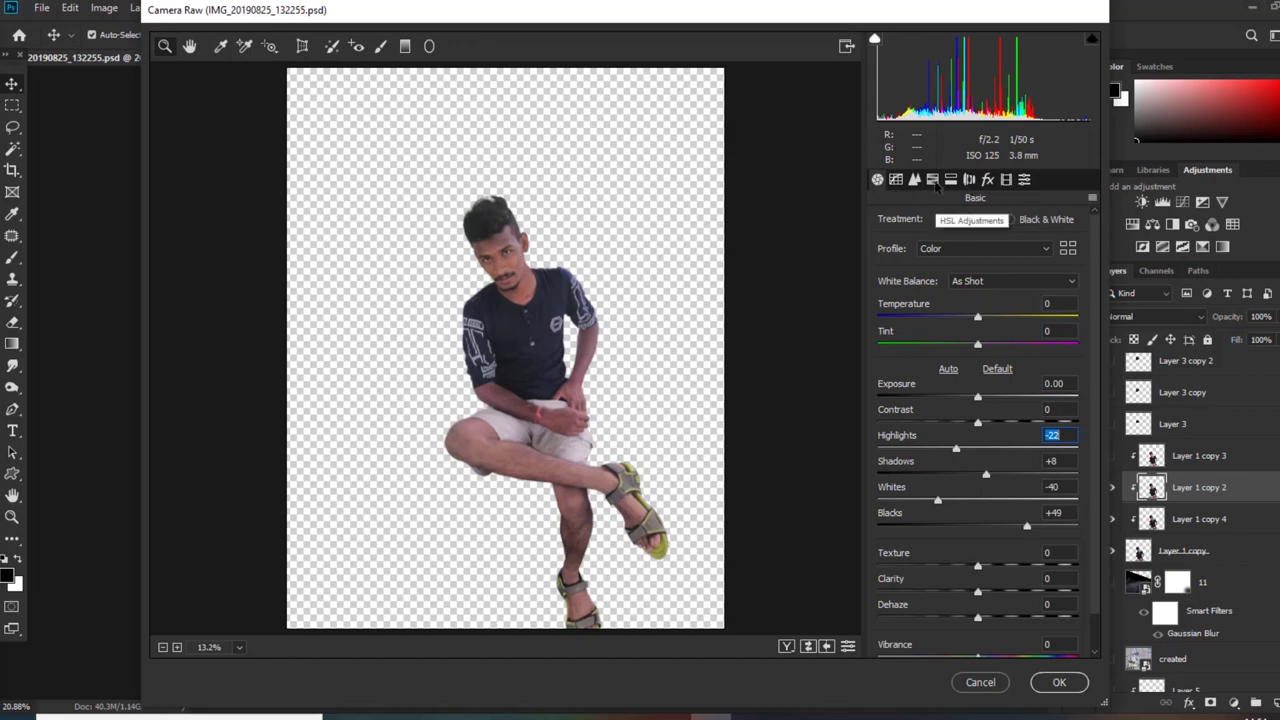
pyautogui.click(933, 180)
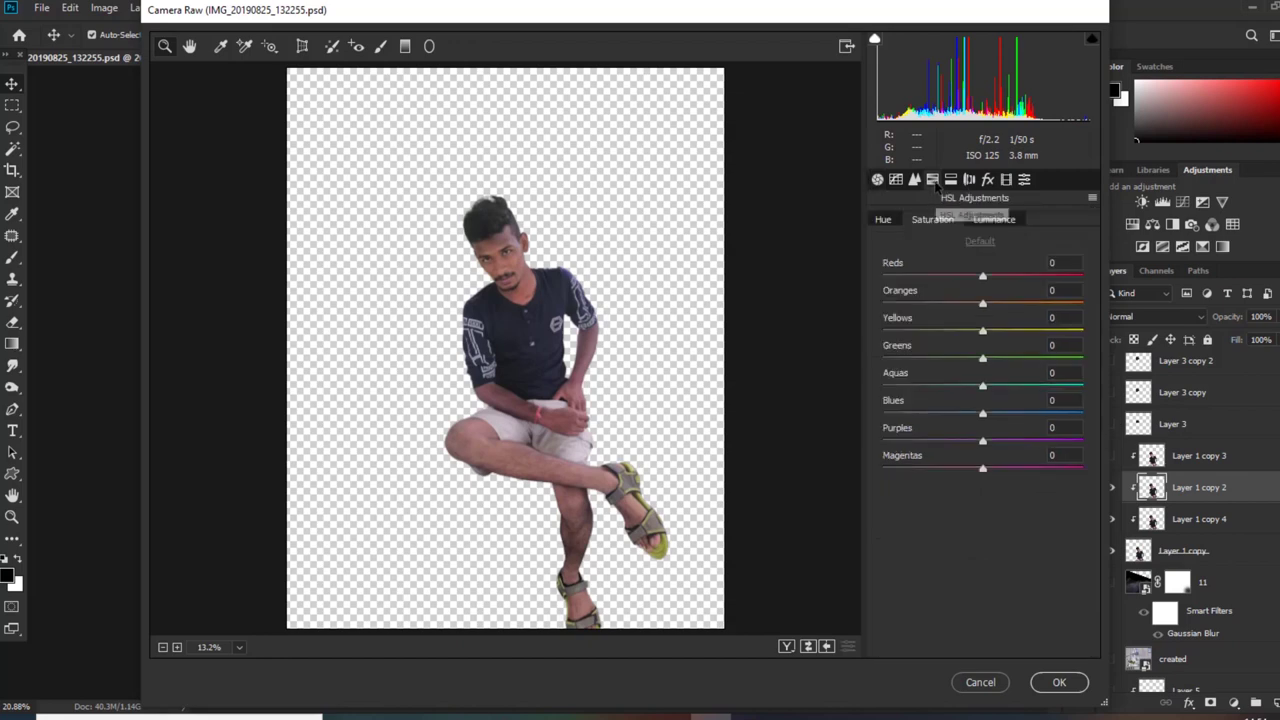
# Try Oranges Luminance +62 and Oranges Saturation -10 in HSL, then cancel Camera Raw
pyautogui.click(999, 224)
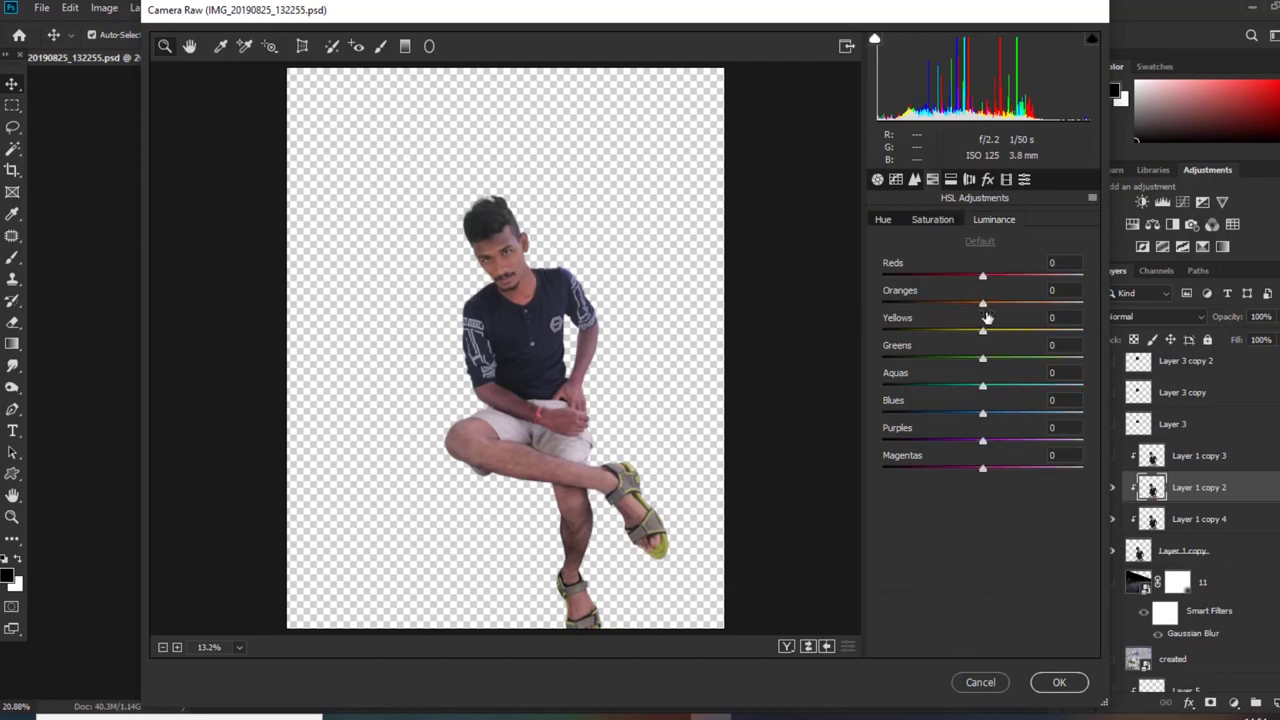
pyautogui.moveTo(982, 303); pyautogui.dragTo(1045, 305)
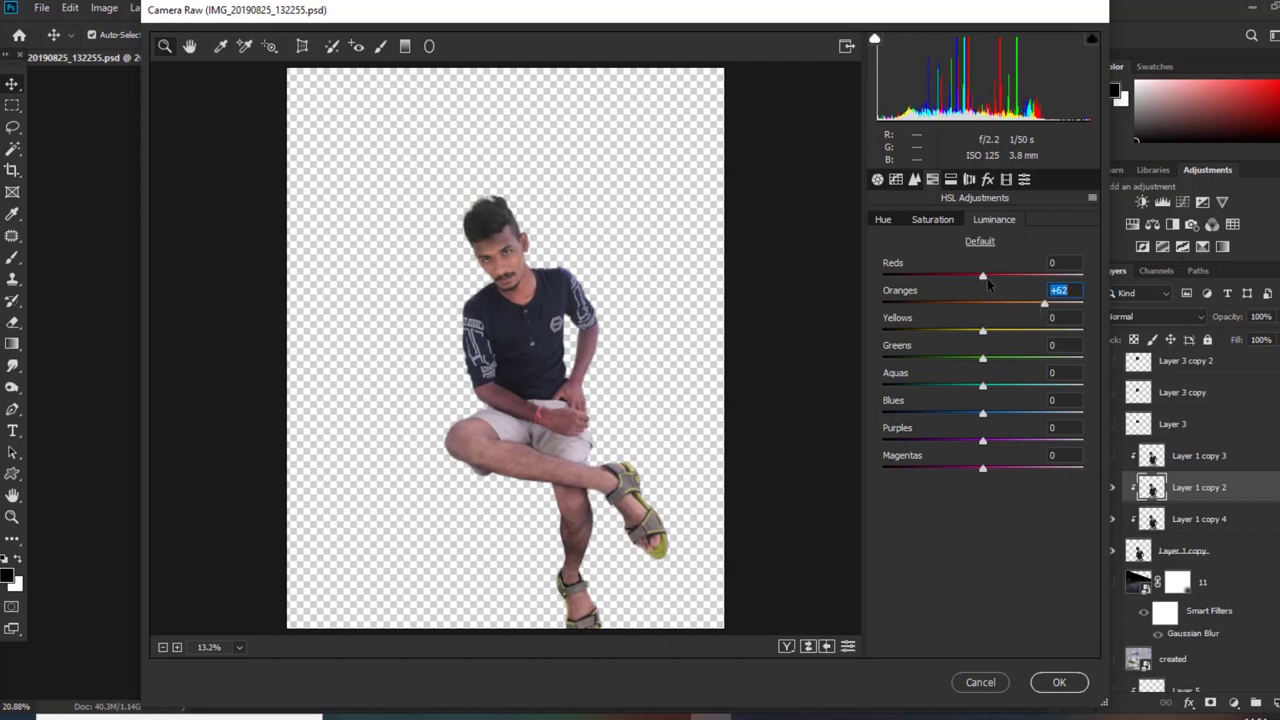
pyautogui.click(938, 221)
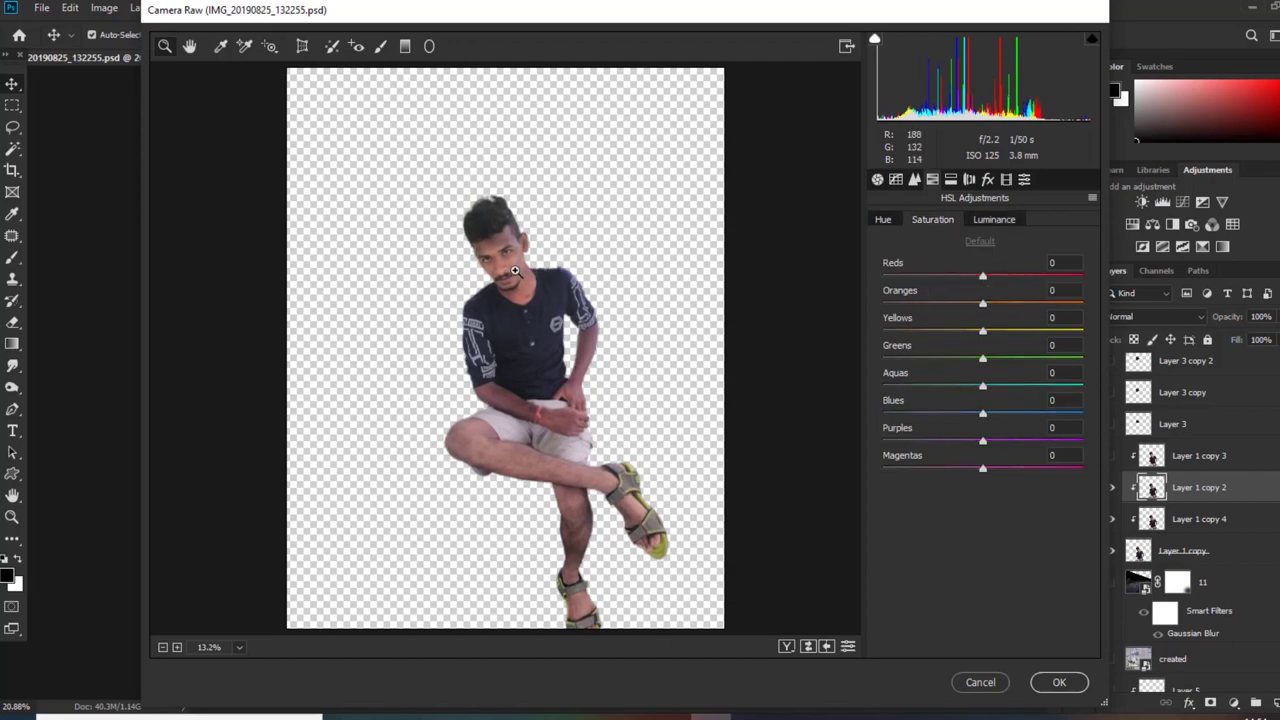
pyautogui.moveTo(984, 305); pyautogui.dragTo(970, 306)
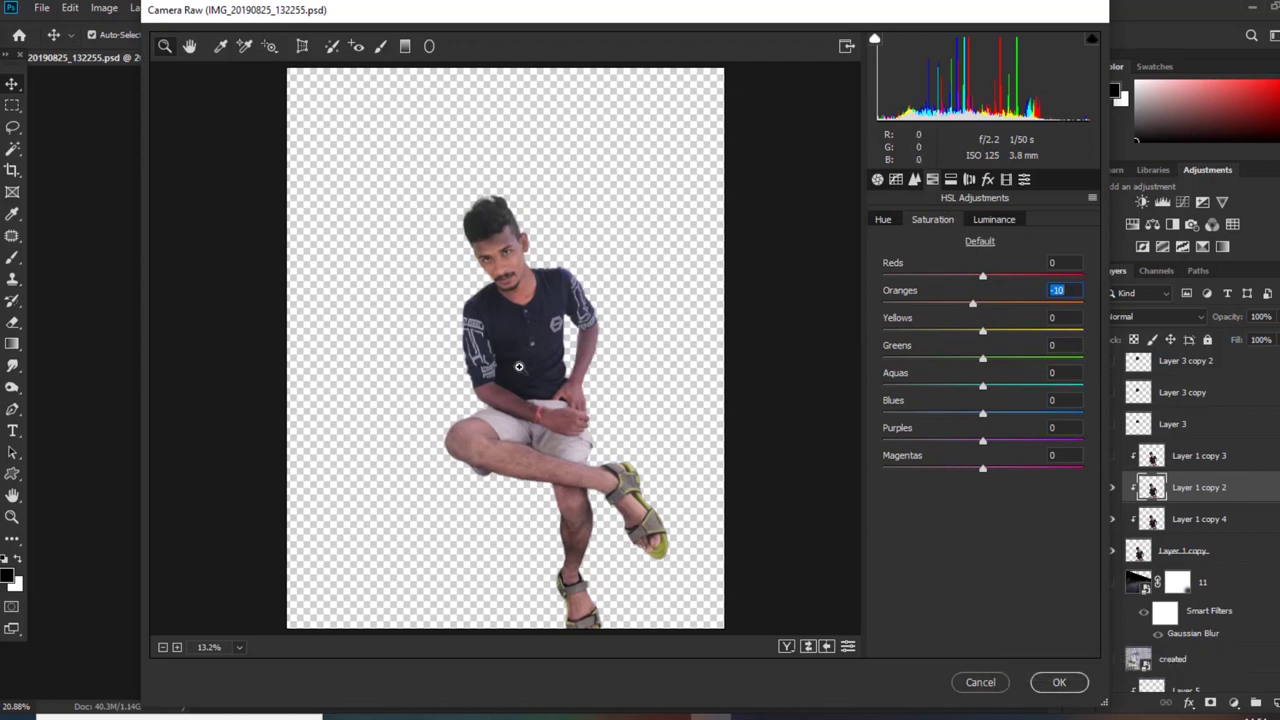
pyautogui.click(980, 683)
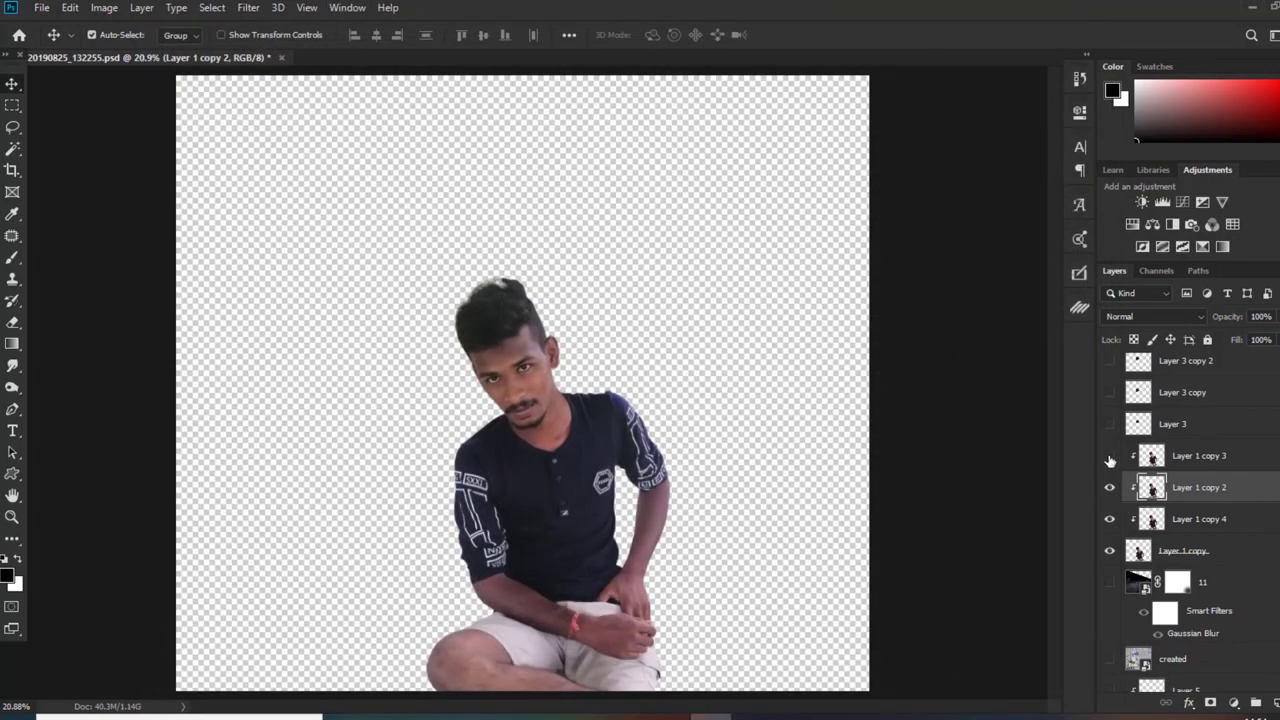
# Show Layer 1 copy 3, hide the Layer 1 copy figure, and compare the Layer 3 and Layer 3 copy hair
pyautogui.click(1109, 456)
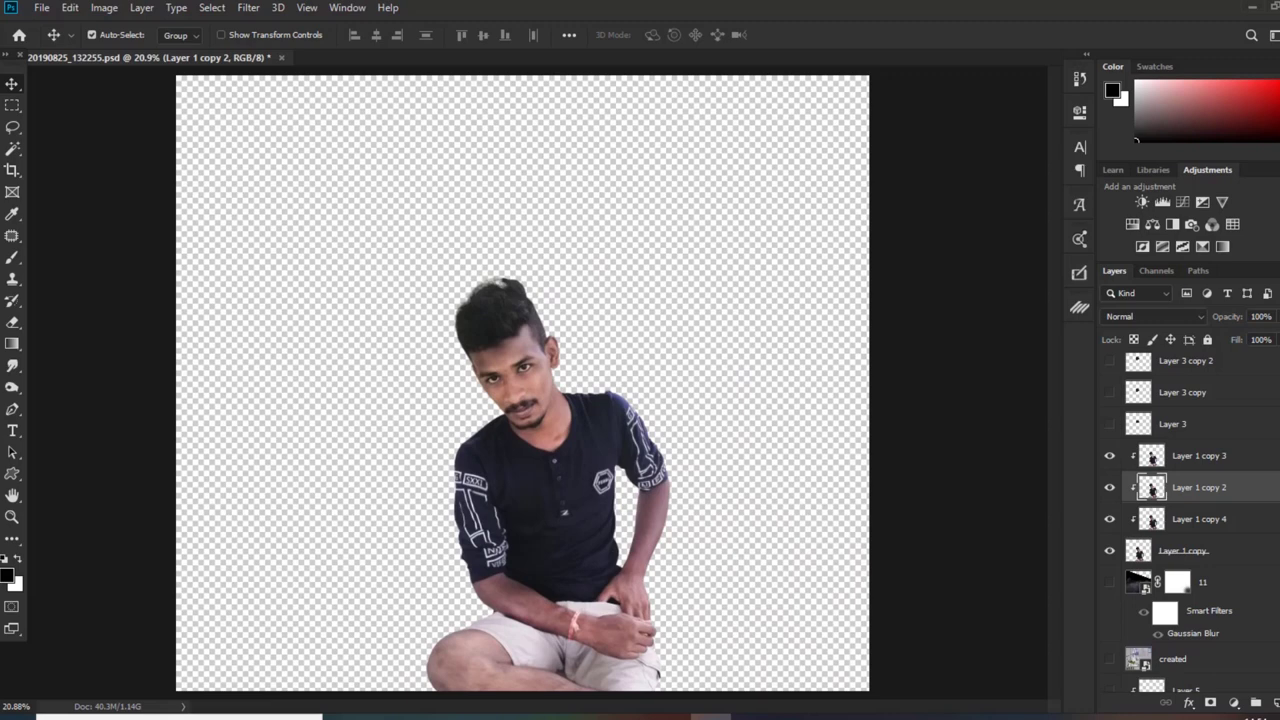
pyautogui.scroll(3, 1150, 520)
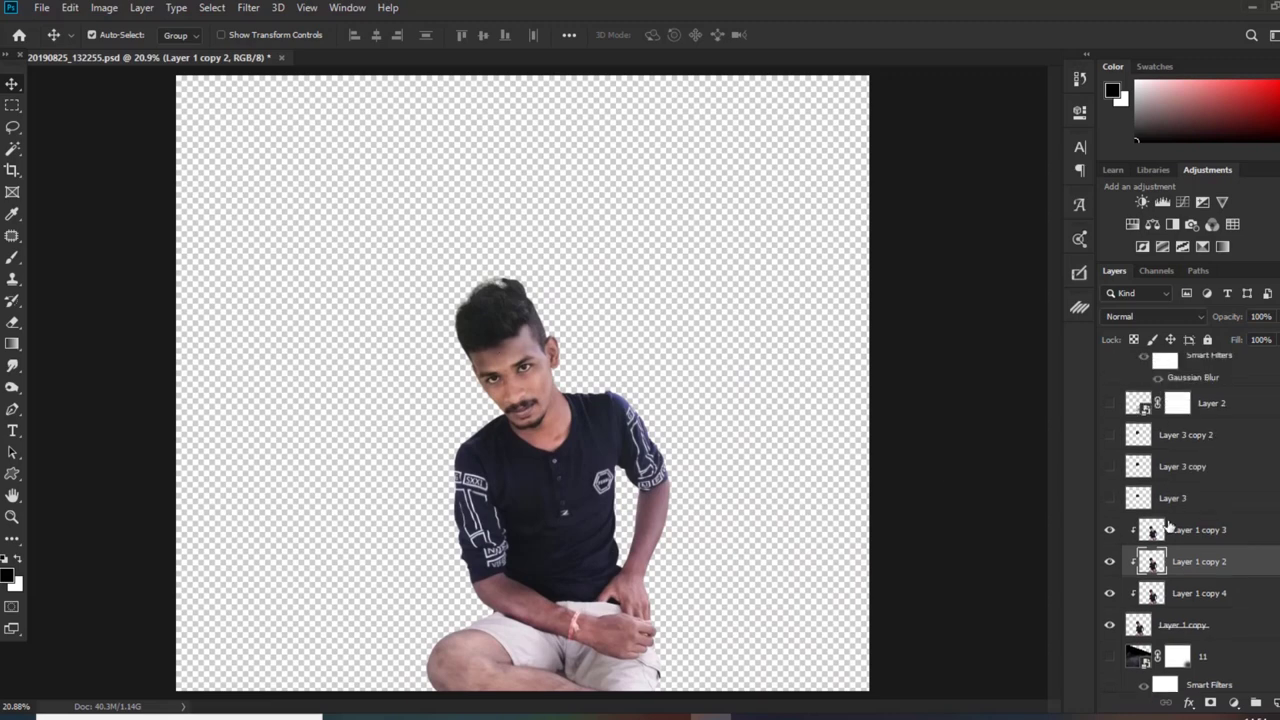
pyautogui.click(1109, 498)
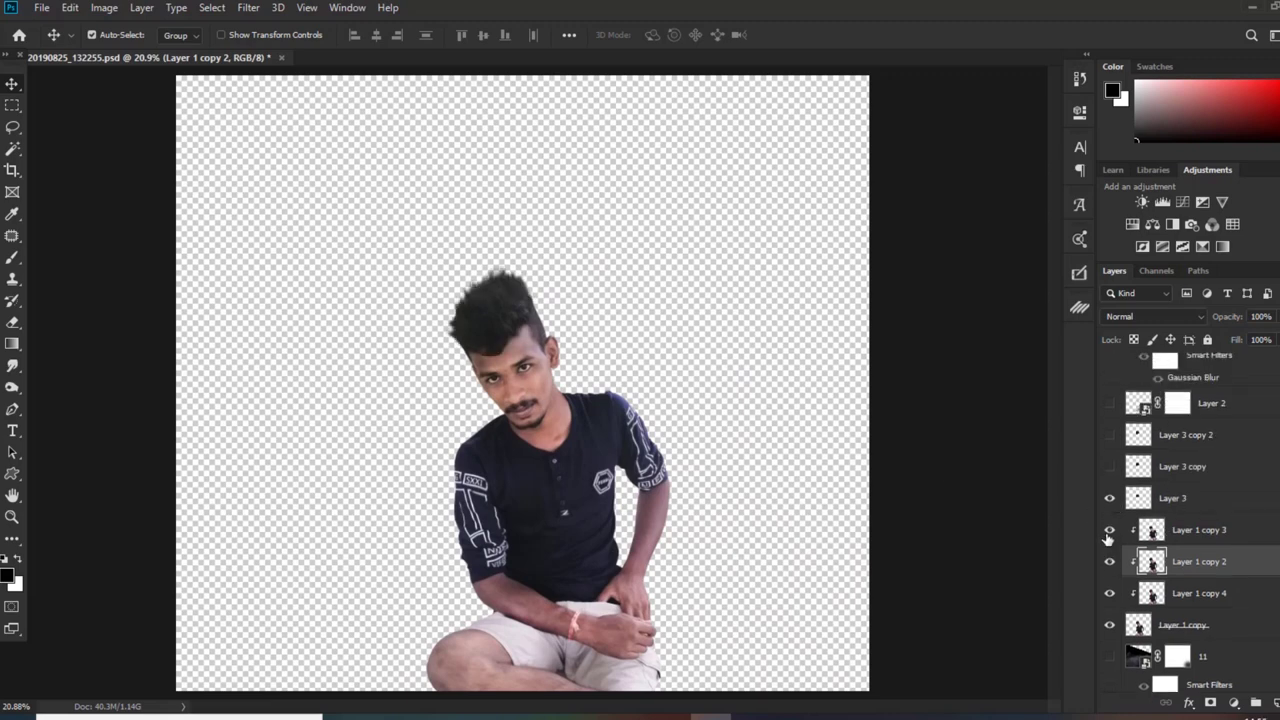
pyautogui.click(1110, 499)
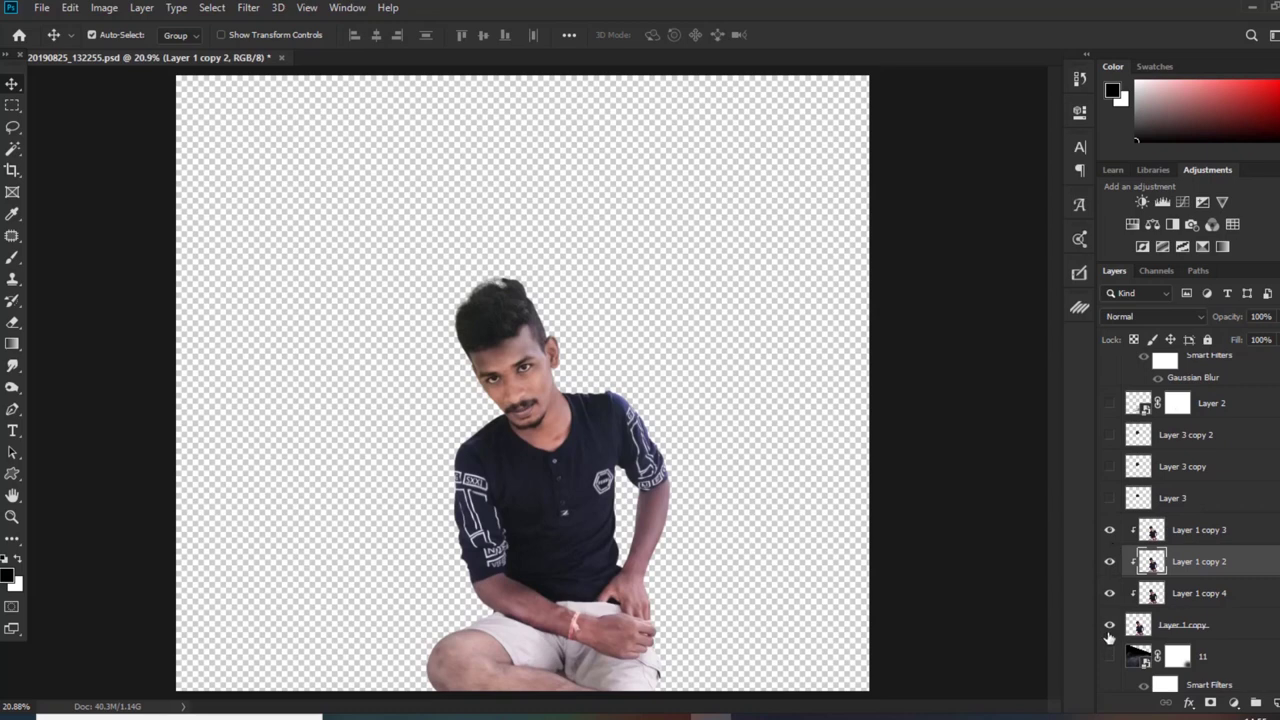
pyautogui.click(1109, 625)
pyautogui.click(1110, 499)
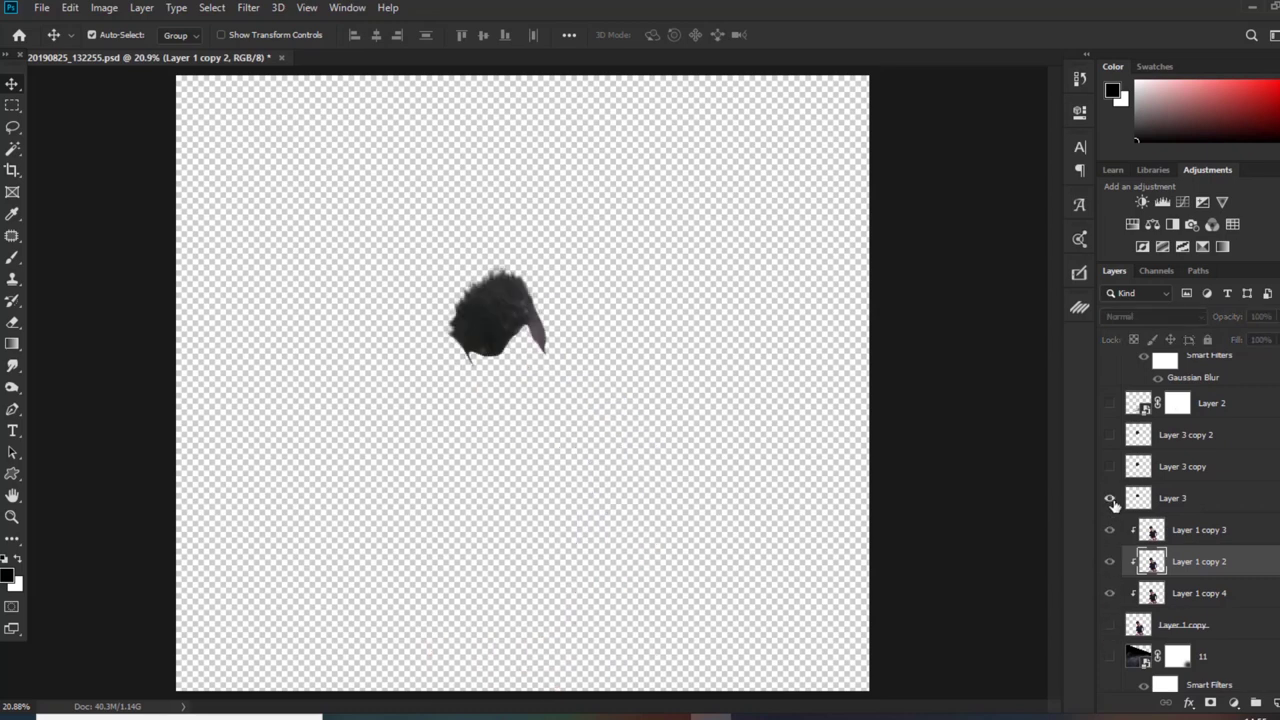
pyautogui.click(1109, 466)
pyautogui.click(1109, 498)
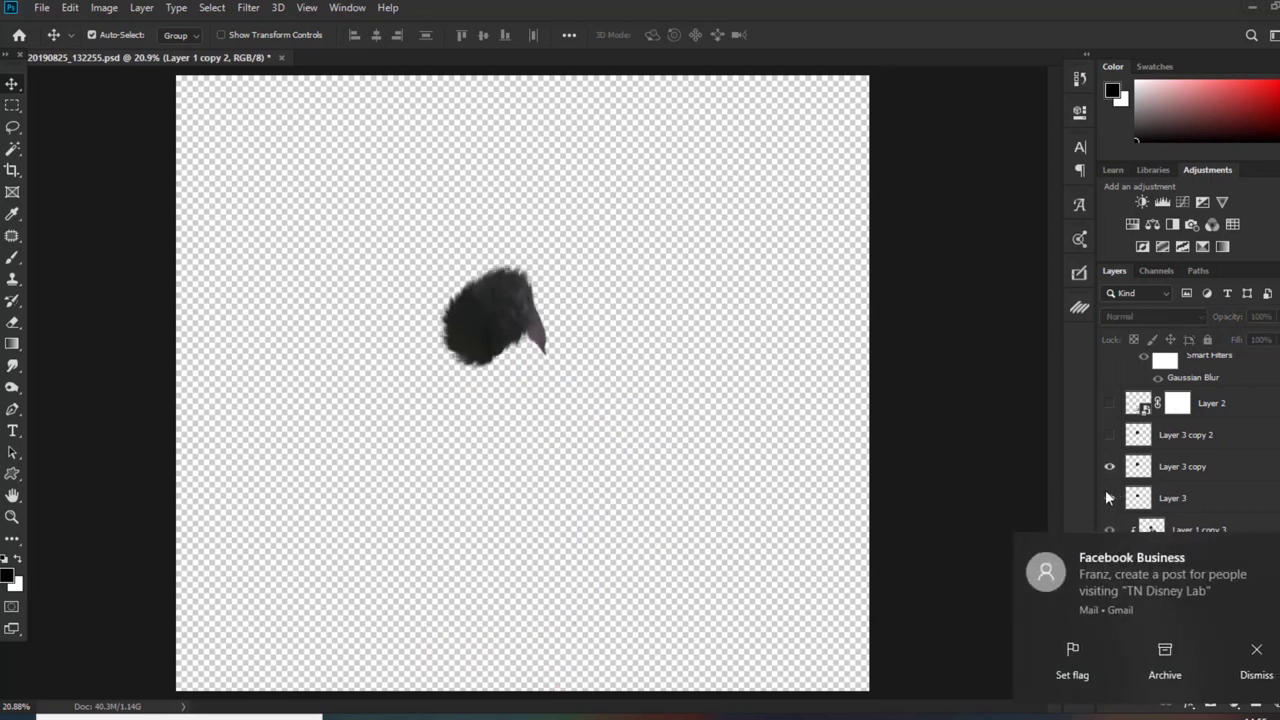
# Dismiss two e-mail notifications, leave only Layer 3's hair visible, and select the Smudge tool
pyautogui.click(1258, 660)
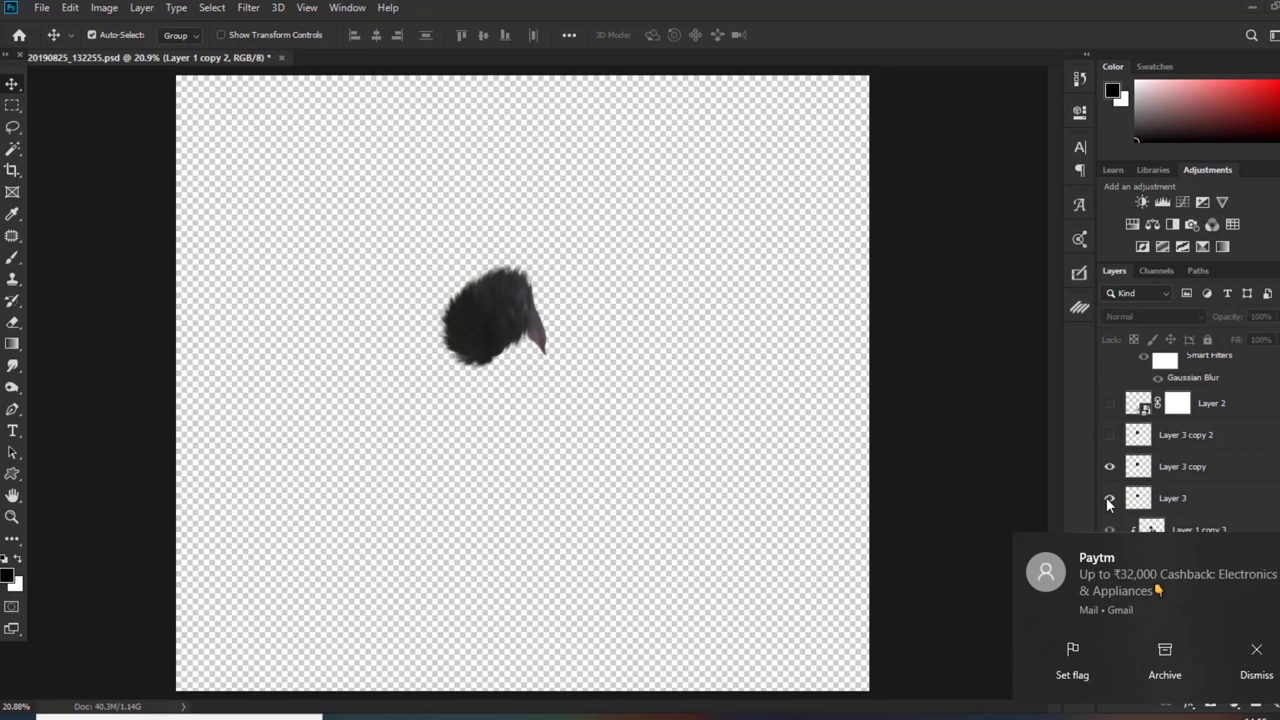
pyautogui.click(1257, 660)
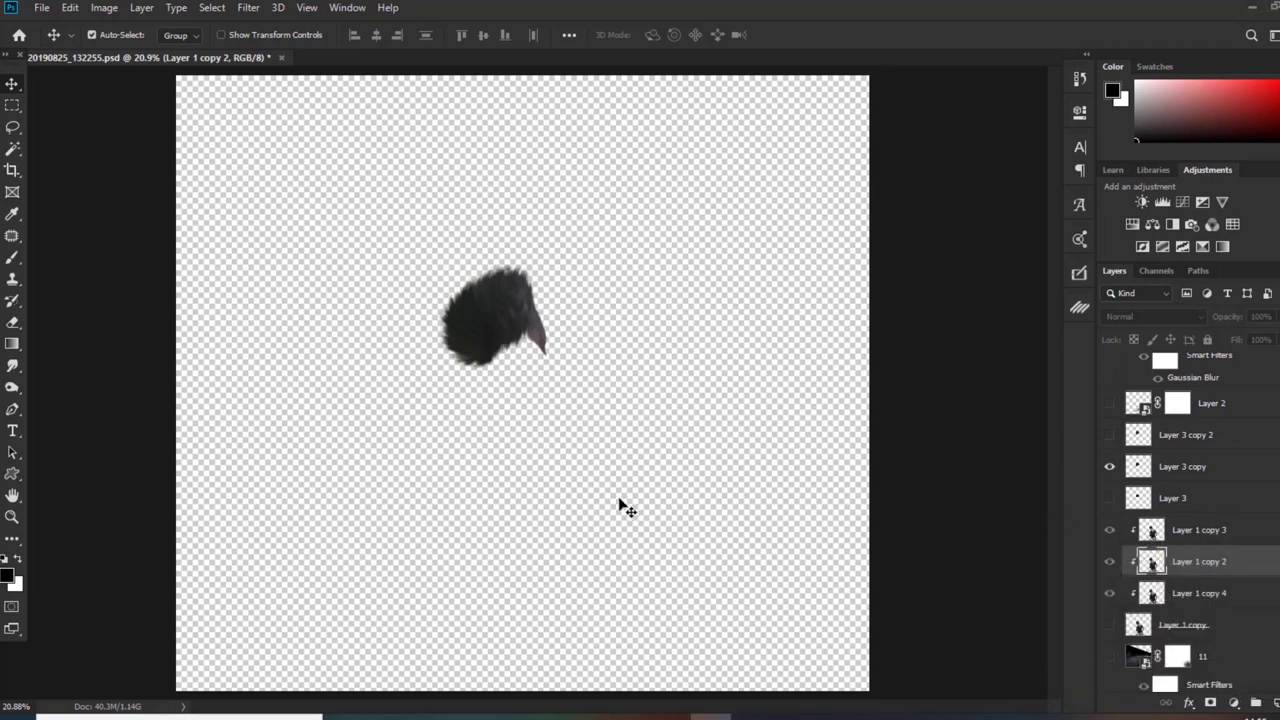
pyautogui.click(1109, 466)
pyautogui.click(1109, 498)
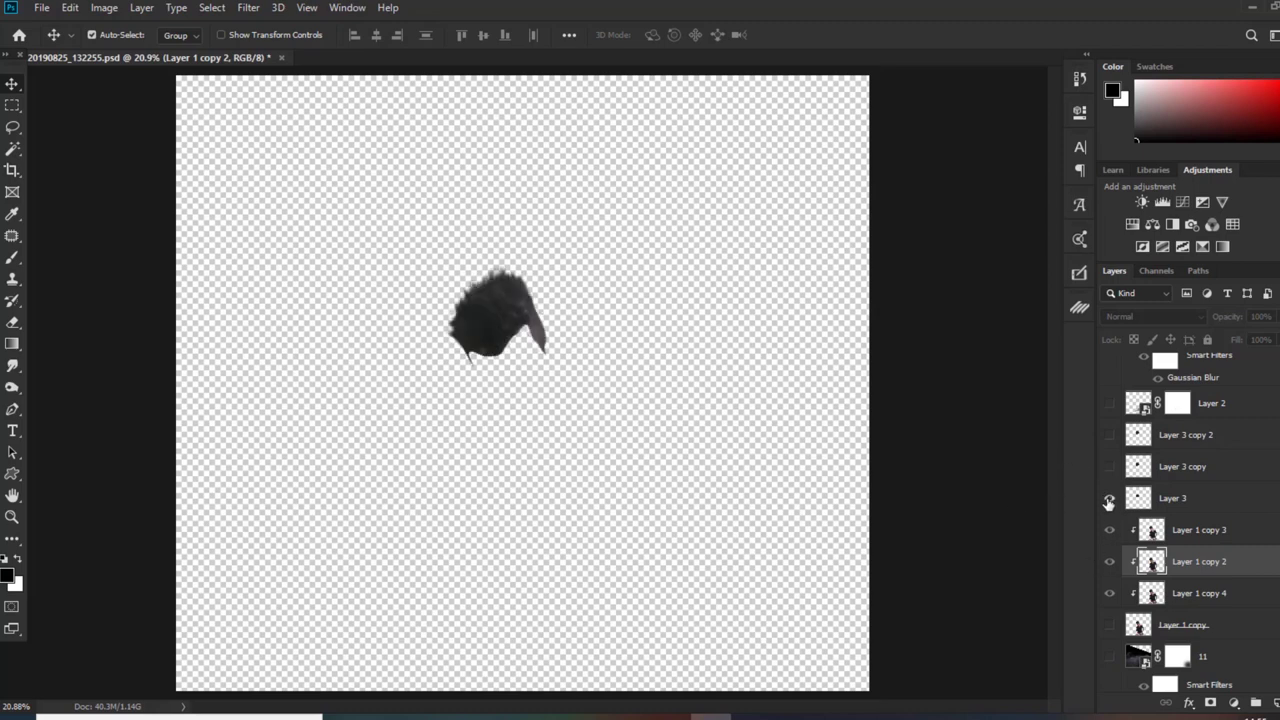
pyautogui.click(1109, 500)
pyautogui.click(1109, 500)
pyautogui.click(10, 372)
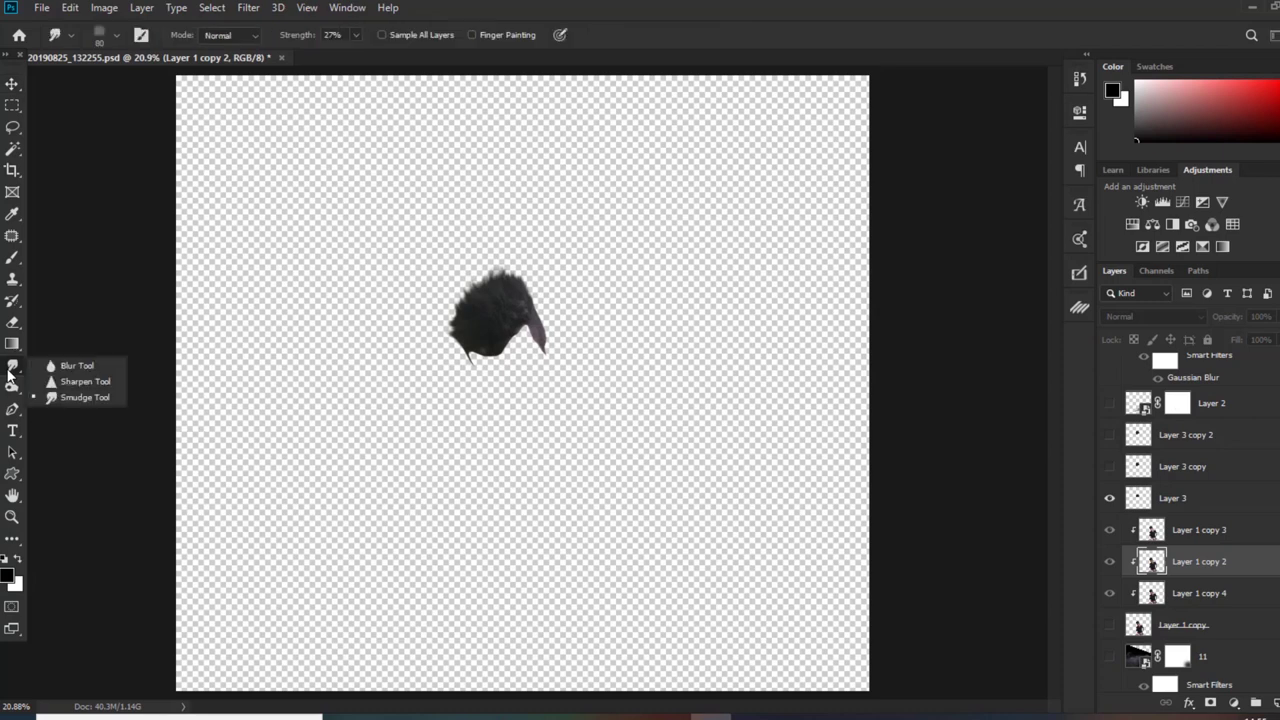
# Choose the Spatter 27 pixels brush for smudging
pyautogui.click(118, 36)
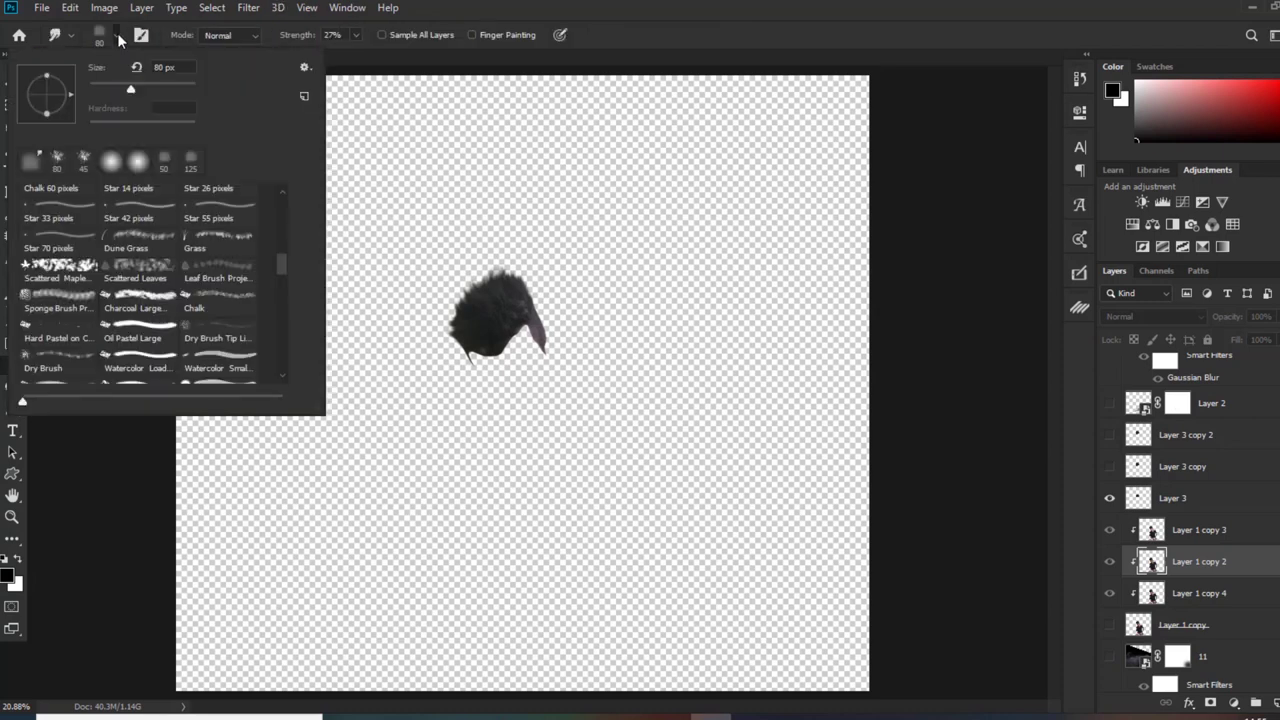
pyautogui.moveTo(278, 262)
pyautogui.mouseDown()
pyautogui.moveTo(279, 283)
pyautogui.moveTo(280, 248)
pyautogui.mouseUp()
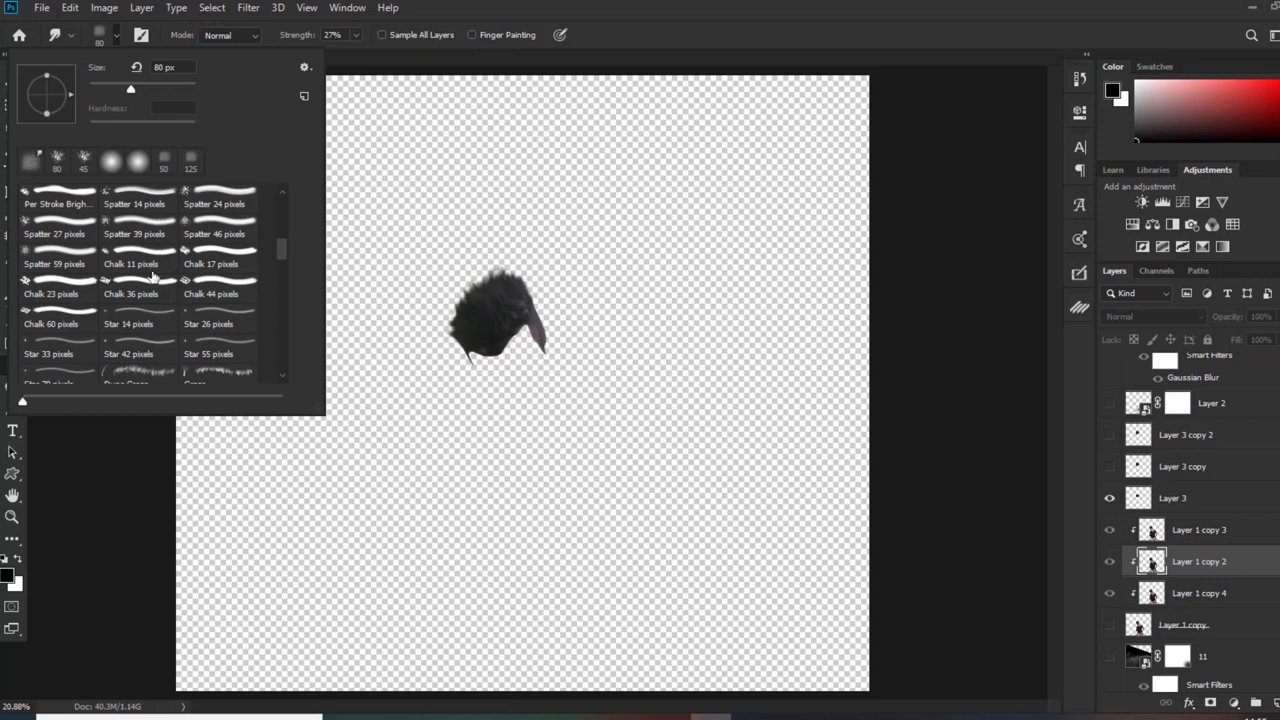
pyautogui.click(44, 238)
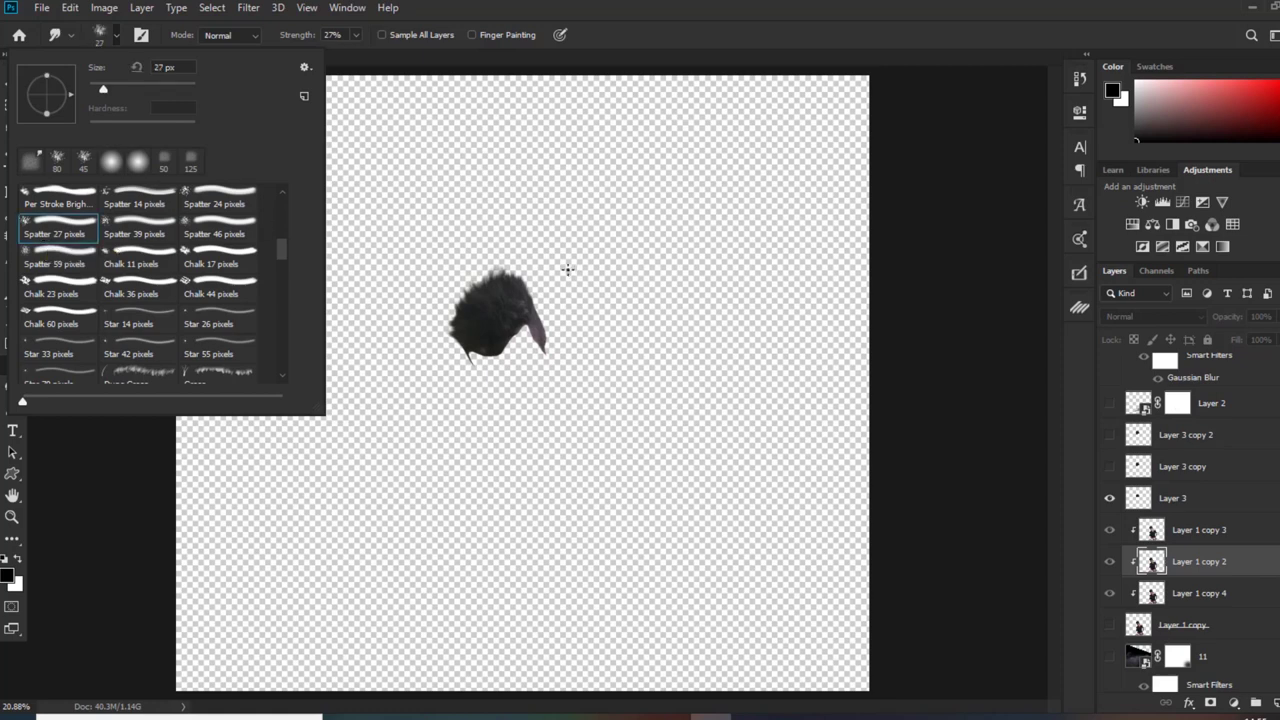
# Smear stray specks into the hair's lower-left edge, raise Smudge strength to 51%, and select Layer 3
pyautogui.click(455, 346)
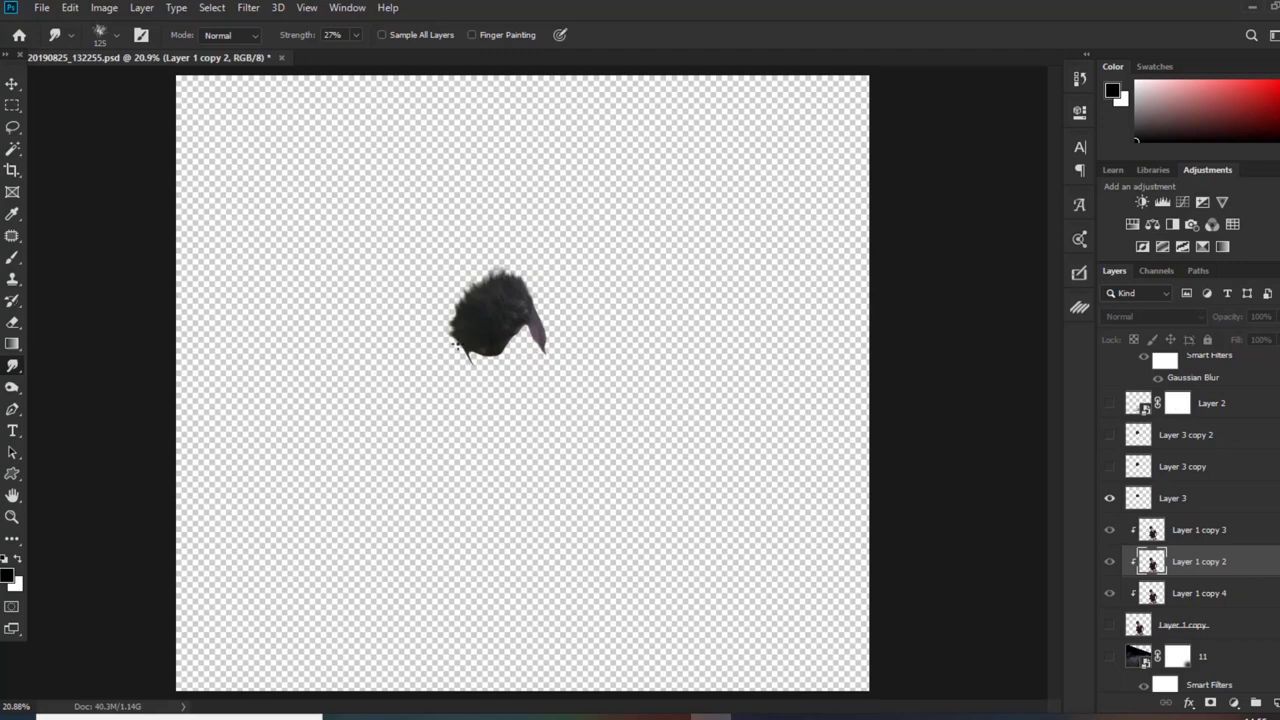
pyautogui.moveTo(454, 352); pyautogui.dragTo(458, 325)
pyautogui.hotkey('ctrl', '+')
pyautogui.hotkey('ctrl', '+')
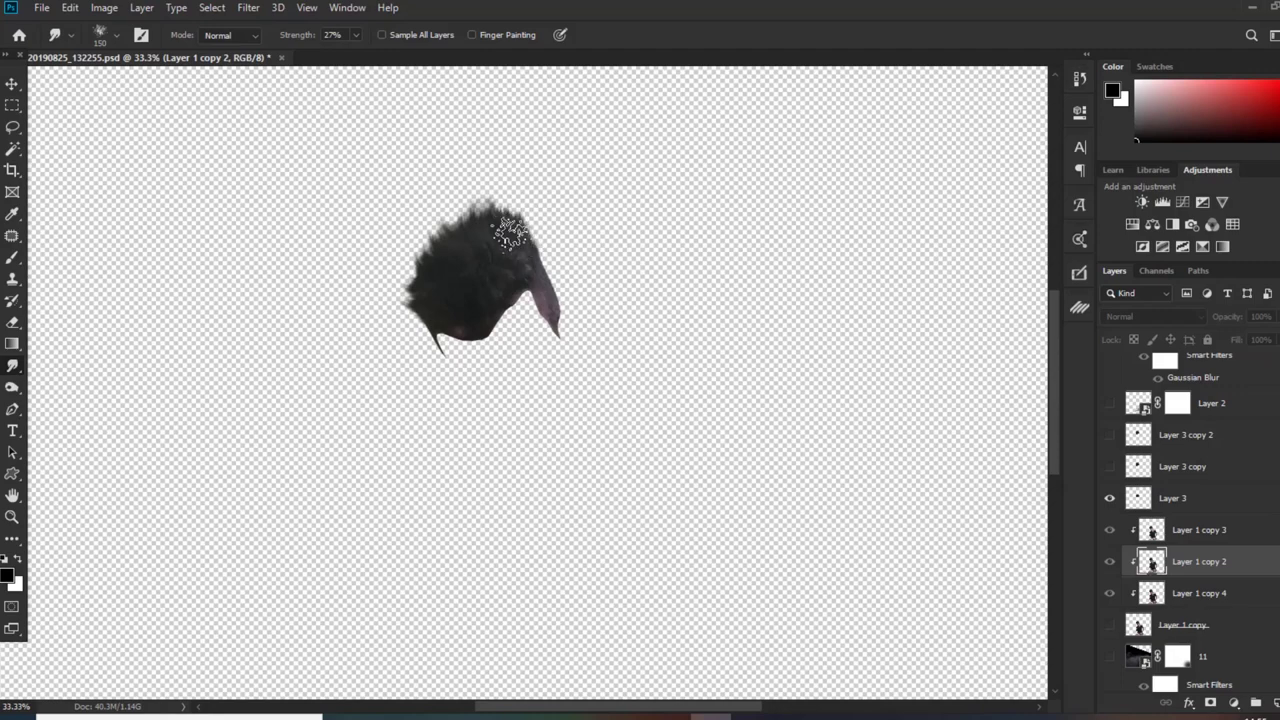
pyautogui.moveTo(351, 40); pyautogui.dragTo(379, 60)
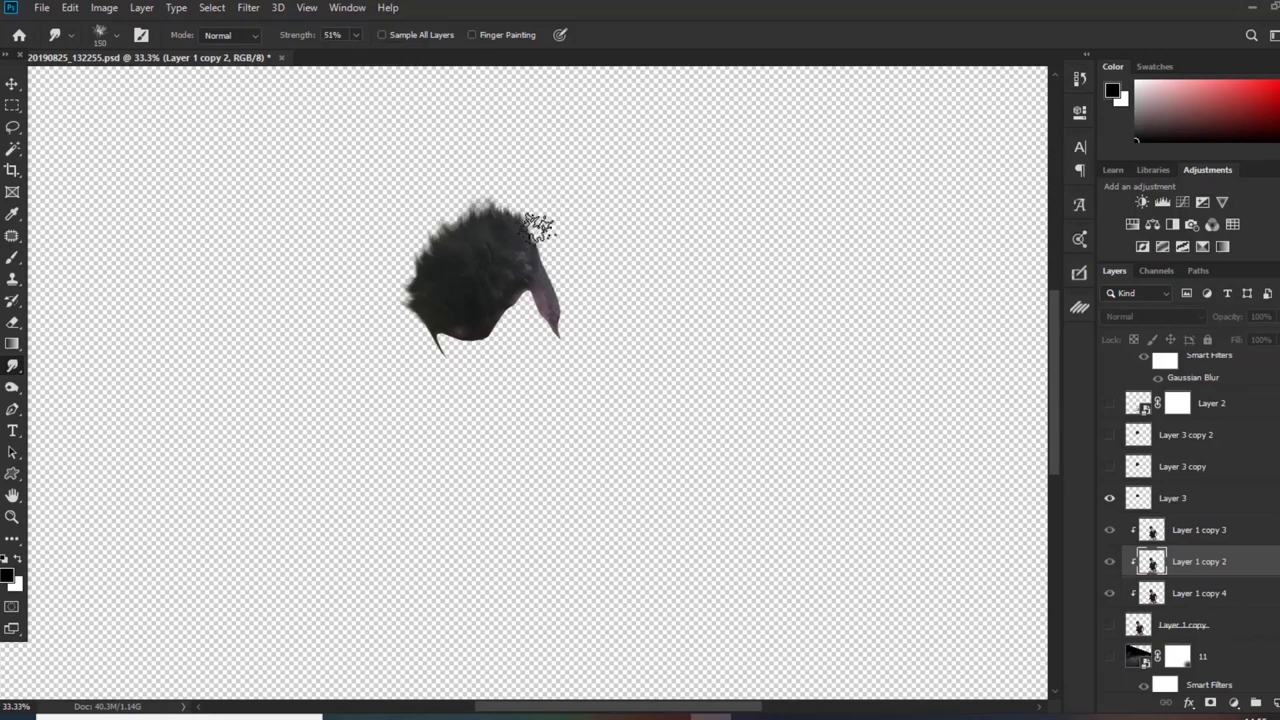
pyautogui.click(1210, 497)
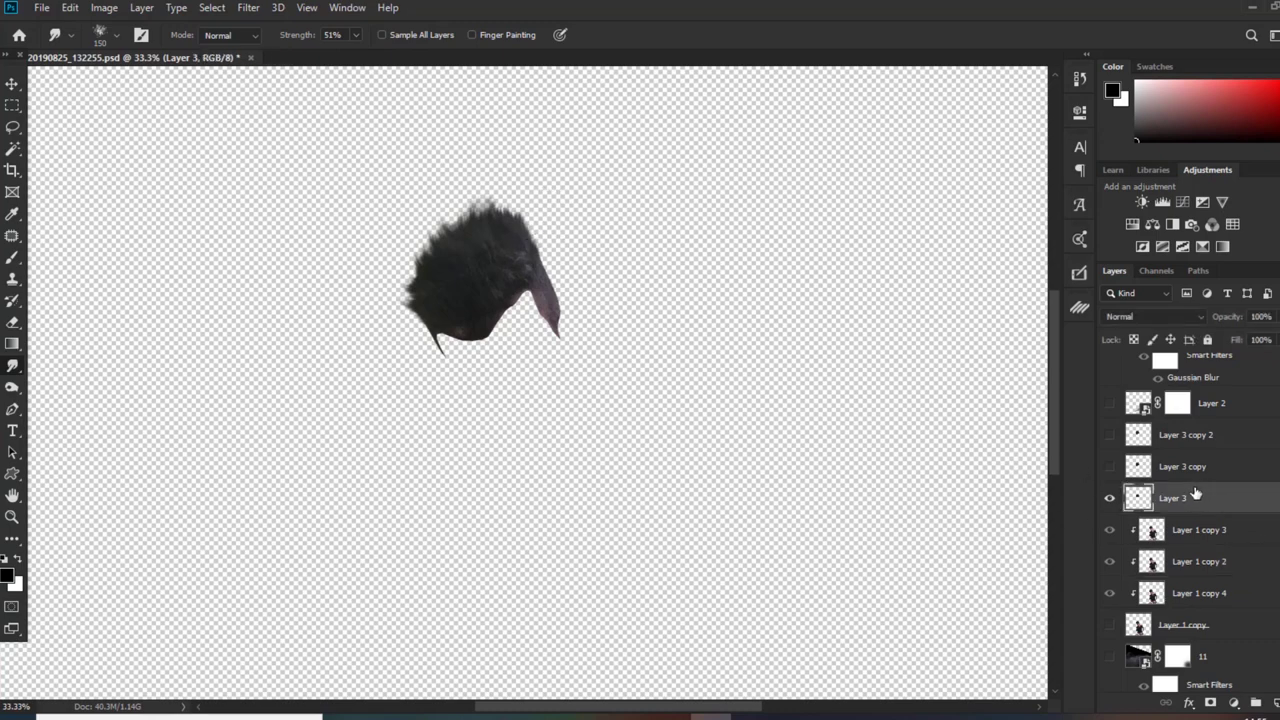
# Smudge the top and lower edge of Layer 3's hair into wispy strands
pyautogui.moveTo(497, 265)
pyautogui.mouseDown()
pyautogui.moveTo(529, 258)
pyautogui.moveTo(557, 198)
pyautogui.moveTo(533, 244)
pyautogui.moveTo(521, 236)
pyautogui.moveTo(569, 181)
pyautogui.moveTo(507, 240)
pyautogui.moveTo(506, 208)
pyautogui.mouseUp()
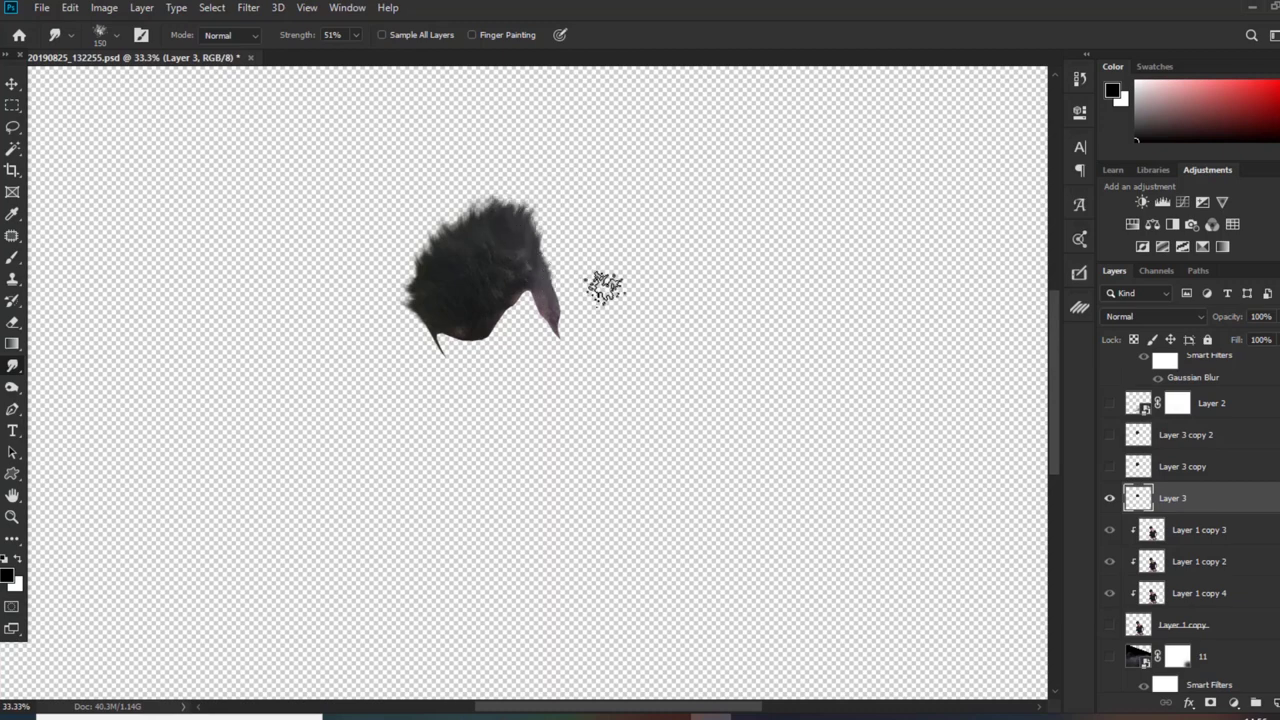
pyautogui.hotkey('ctrl', '+')
pyautogui.hotkey('ctrl', '+')
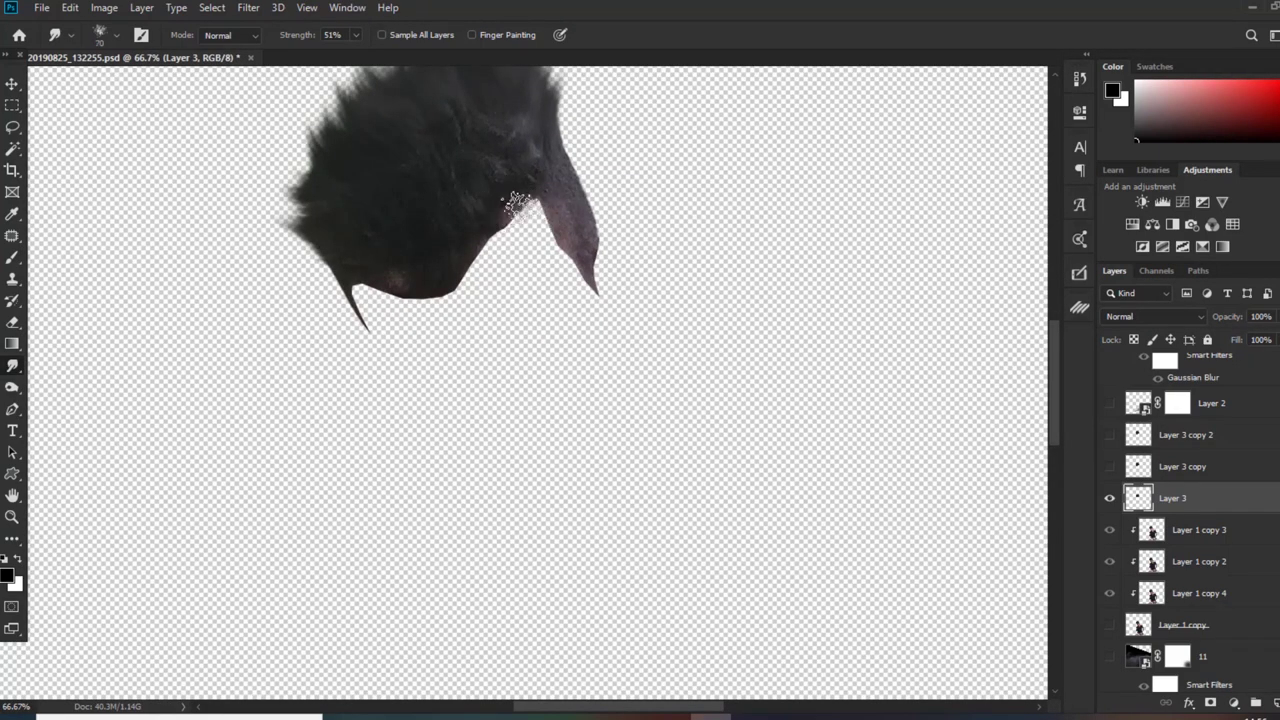
pyautogui.moveTo(515, 222)
pyautogui.mouseDown()
pyautogui.moveTo(446, 300)
pyautogui.moveTo(385, 300)
pyautogui.moveTo(351, 277)
pyautogui.moveTo(363, 323)
pyautogui.mouseUp()
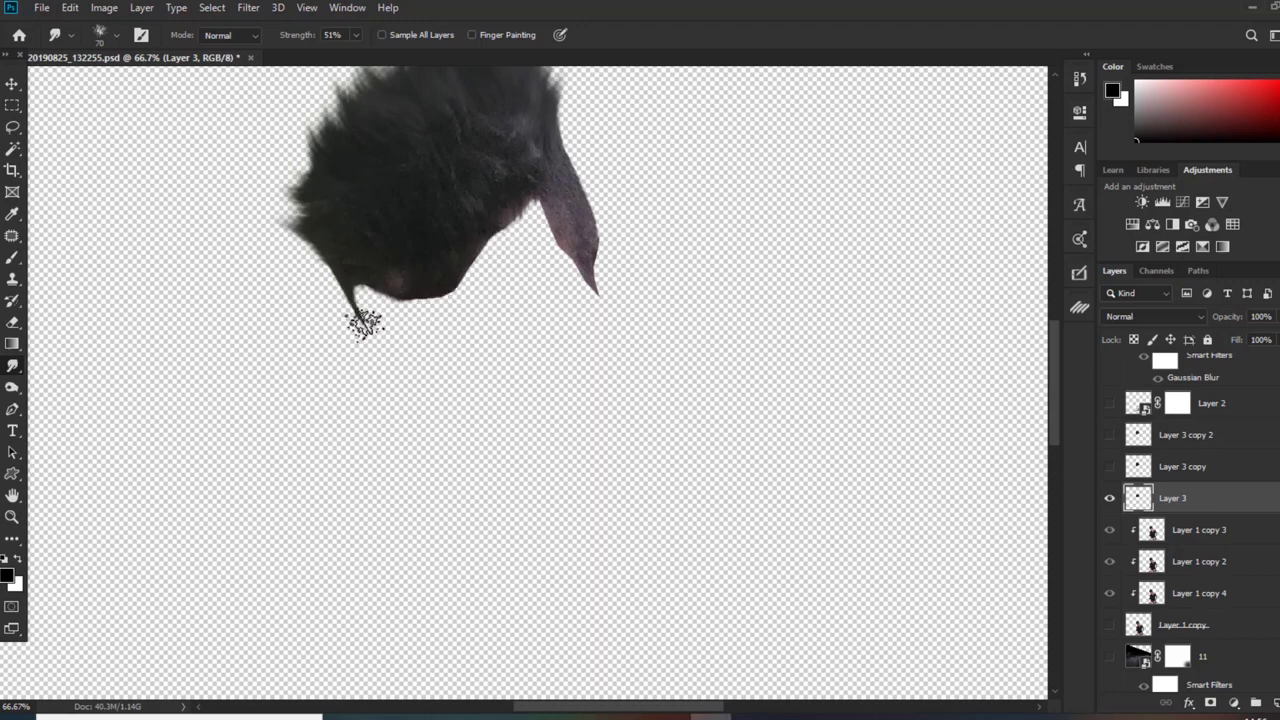
# Show Layer 1 copy's man, hide Layer 3, and show the Layer 3 copy 2 spiky hair
pyautogui.click(1109, 625)
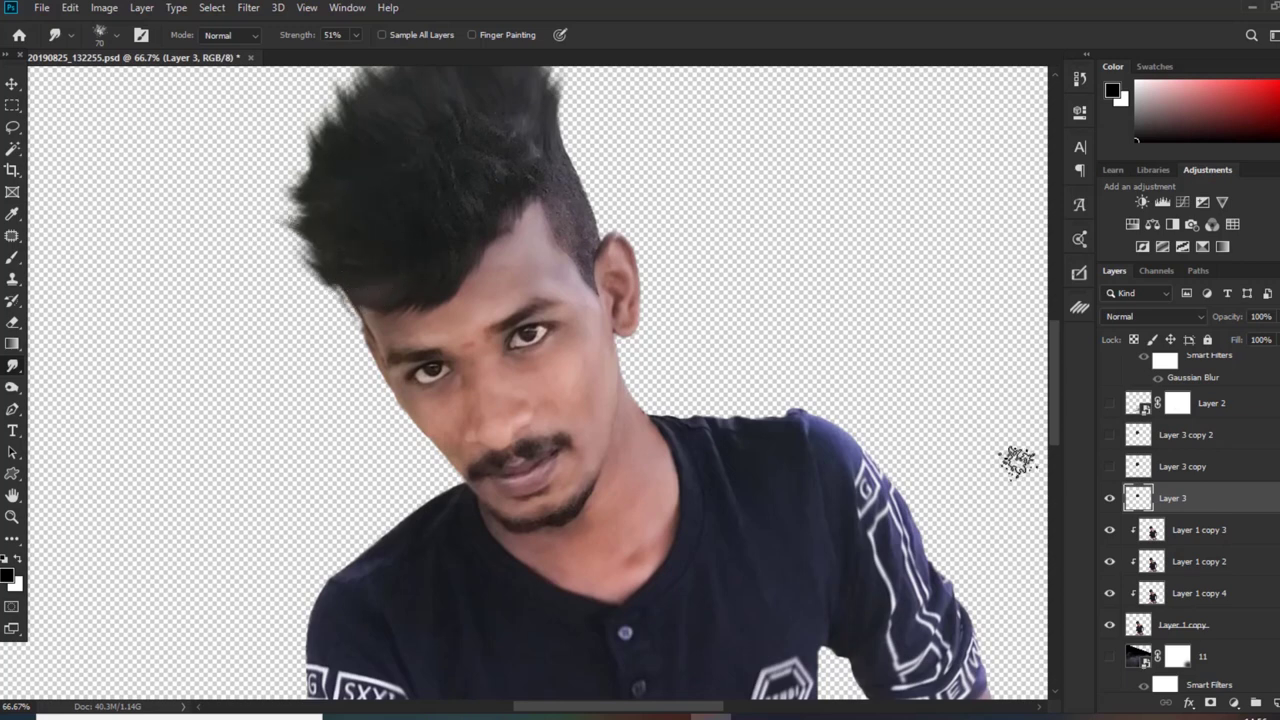
pyautogui.moveTo(1057, 405); pyautogui.dragTo(1056, 370)
pyautogui.click(1109, 498)
pyautogui.click(1110, 436)
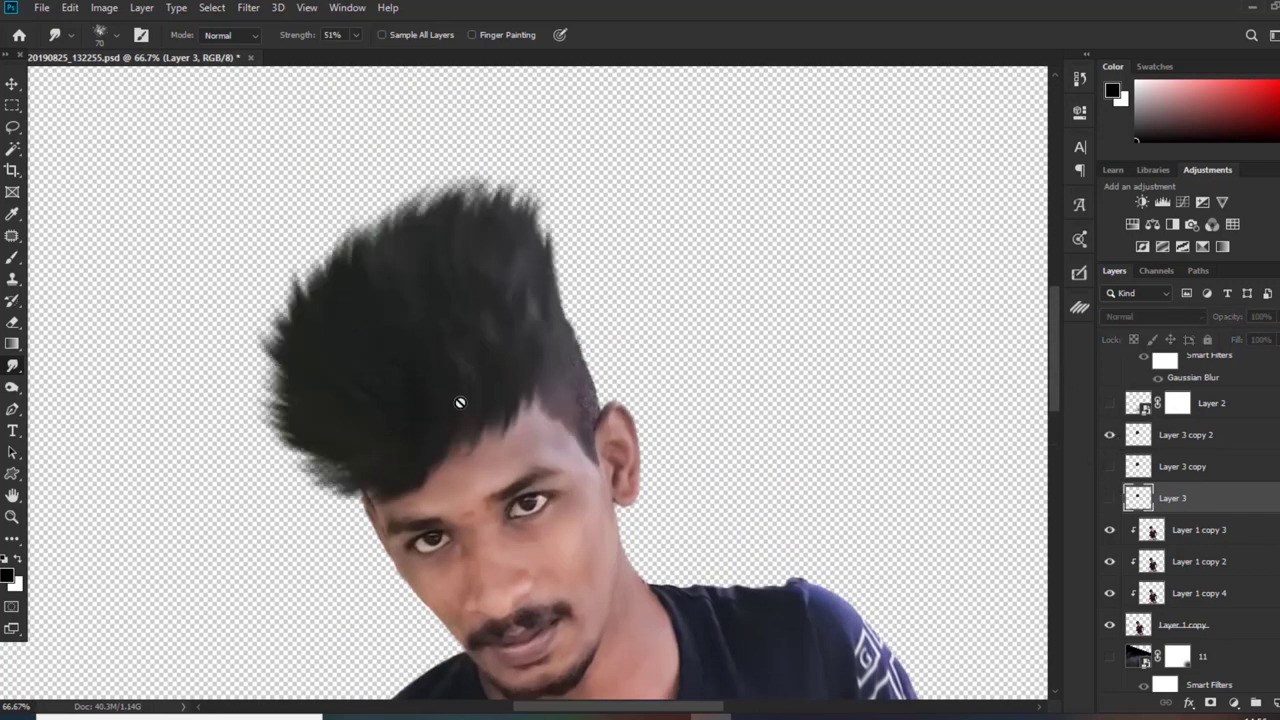
pyautogui.scroll(-5, 520, 307)
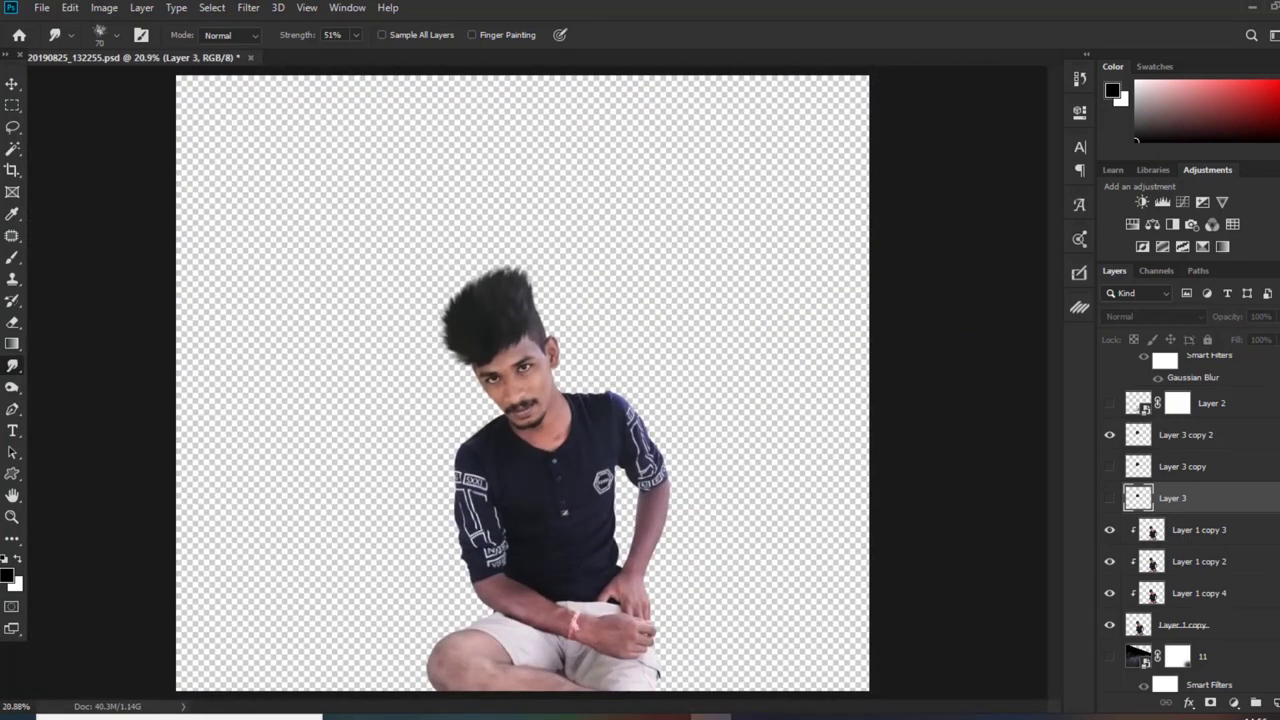
# Toggle Layer 3 copy 2's hair to compare, then show the 'created' office background layer
pyautogui.scroll(3, 1100, 530)
pyautogui.click(1109, 560)
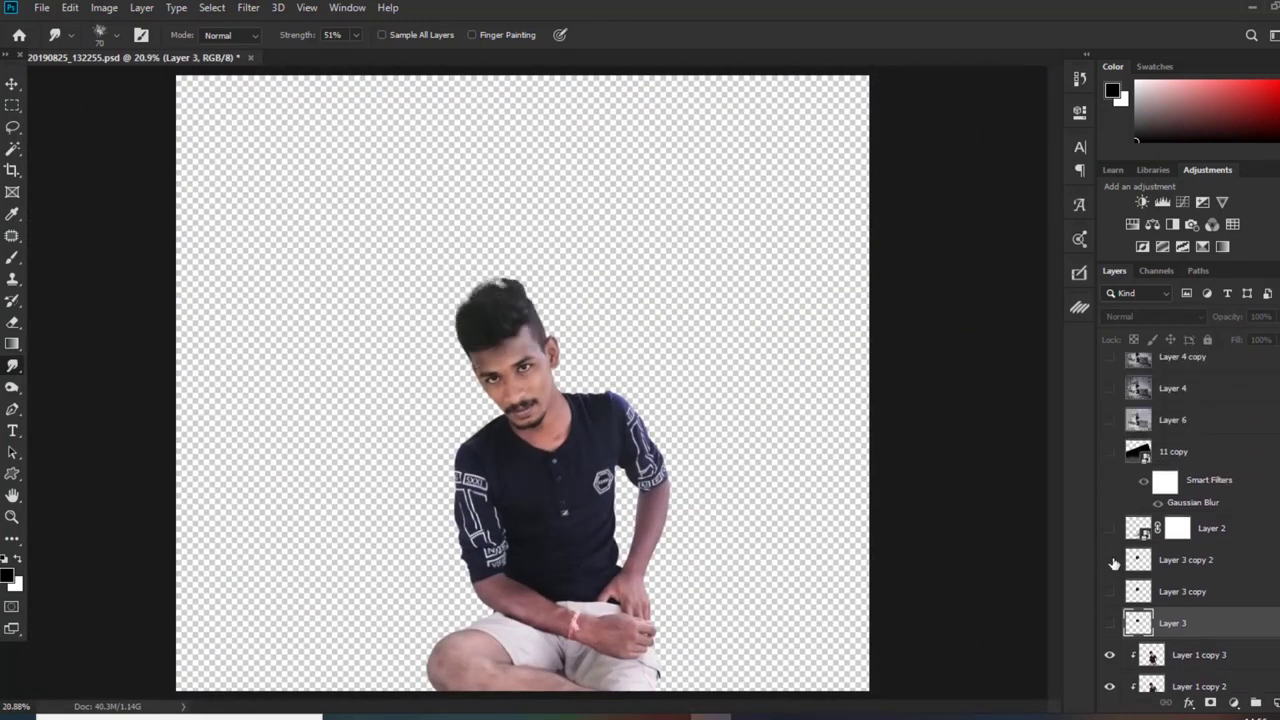
pyautogui.click(1110, 561)
pyautogui.click(1110, 561)
pyautogui.click(1110, 561)
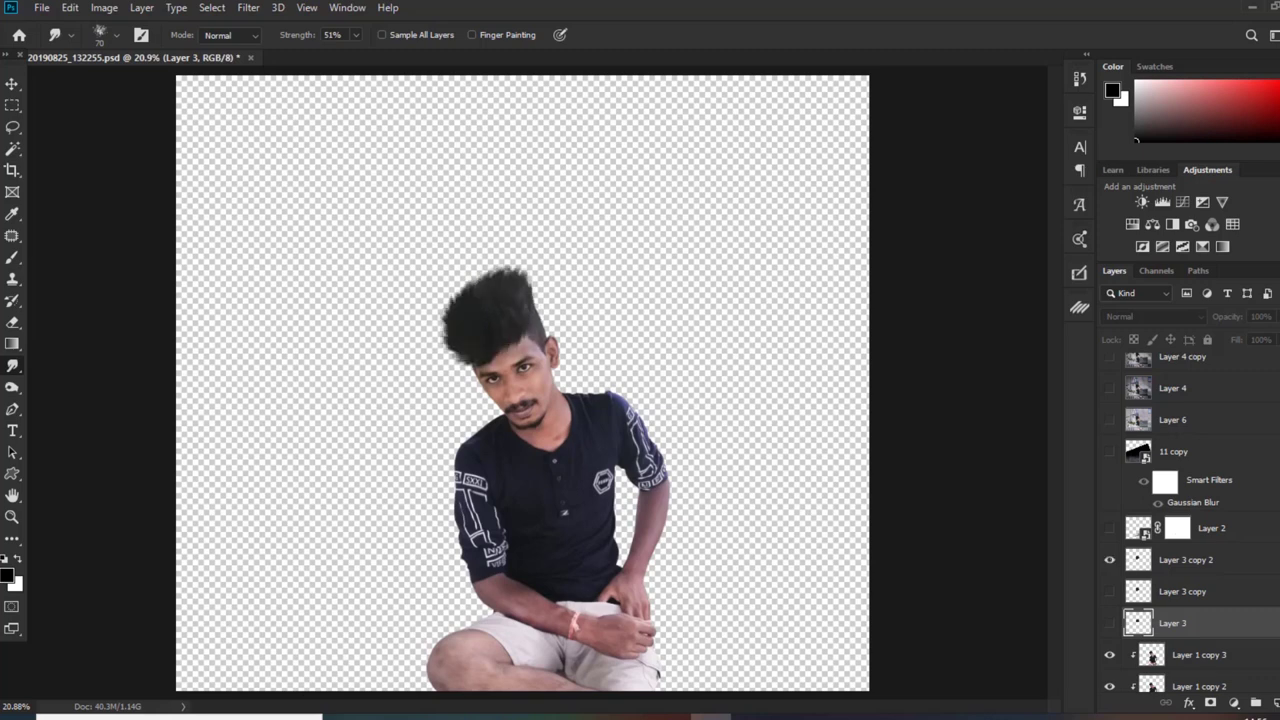
pyautogui.scroll(-6, 1107, 503)
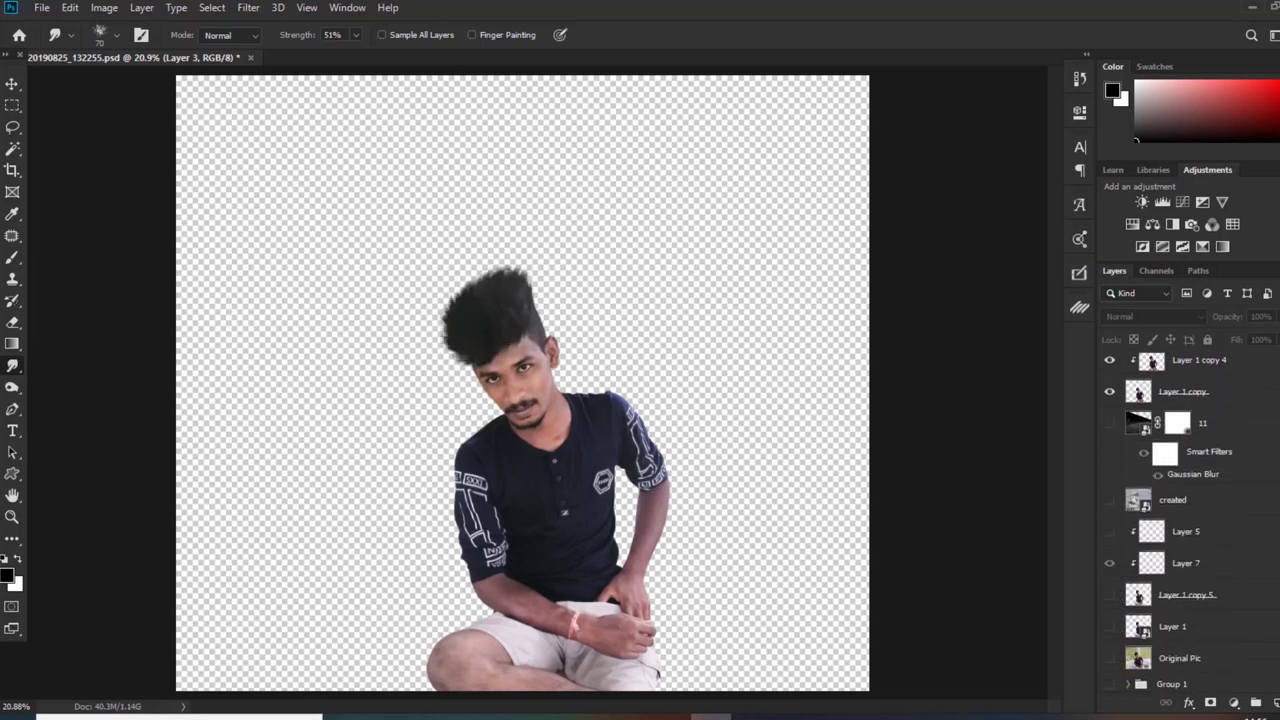
pyautogui.click(1109, 497)
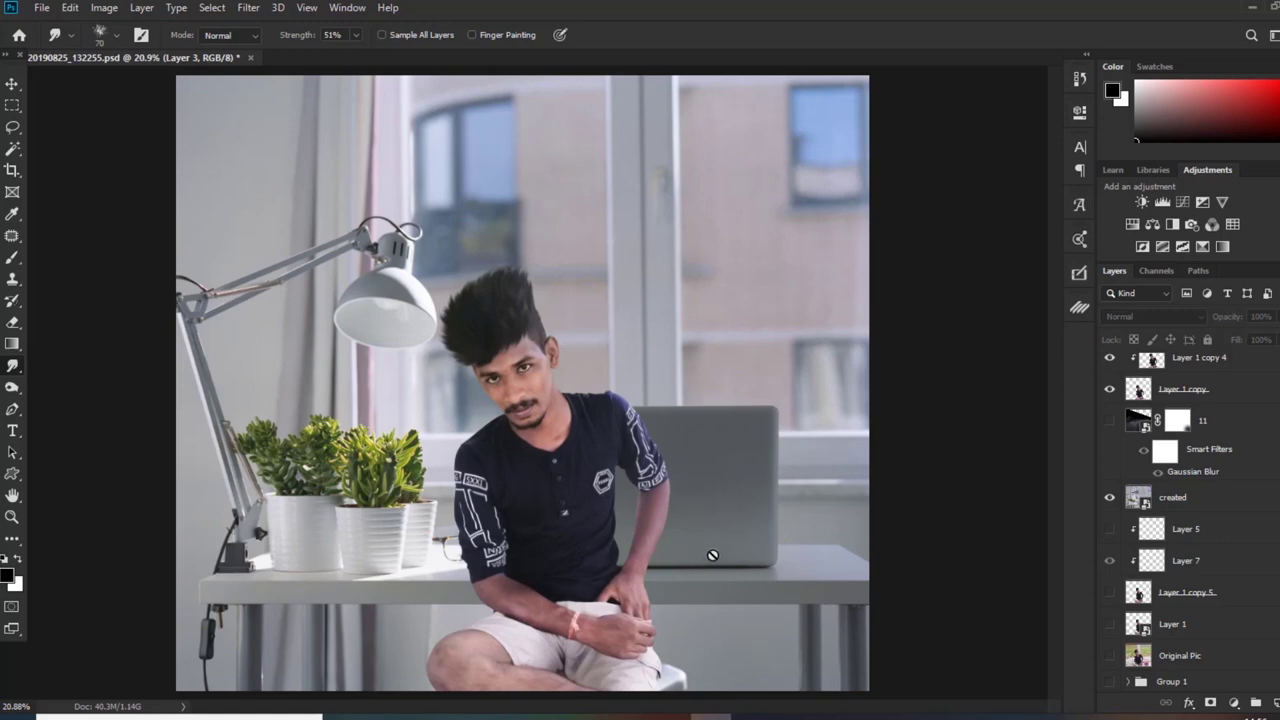
# Lower Layer 1 copy's opacity to 38% over the desk scene
pyautogui.click(1232, 400)
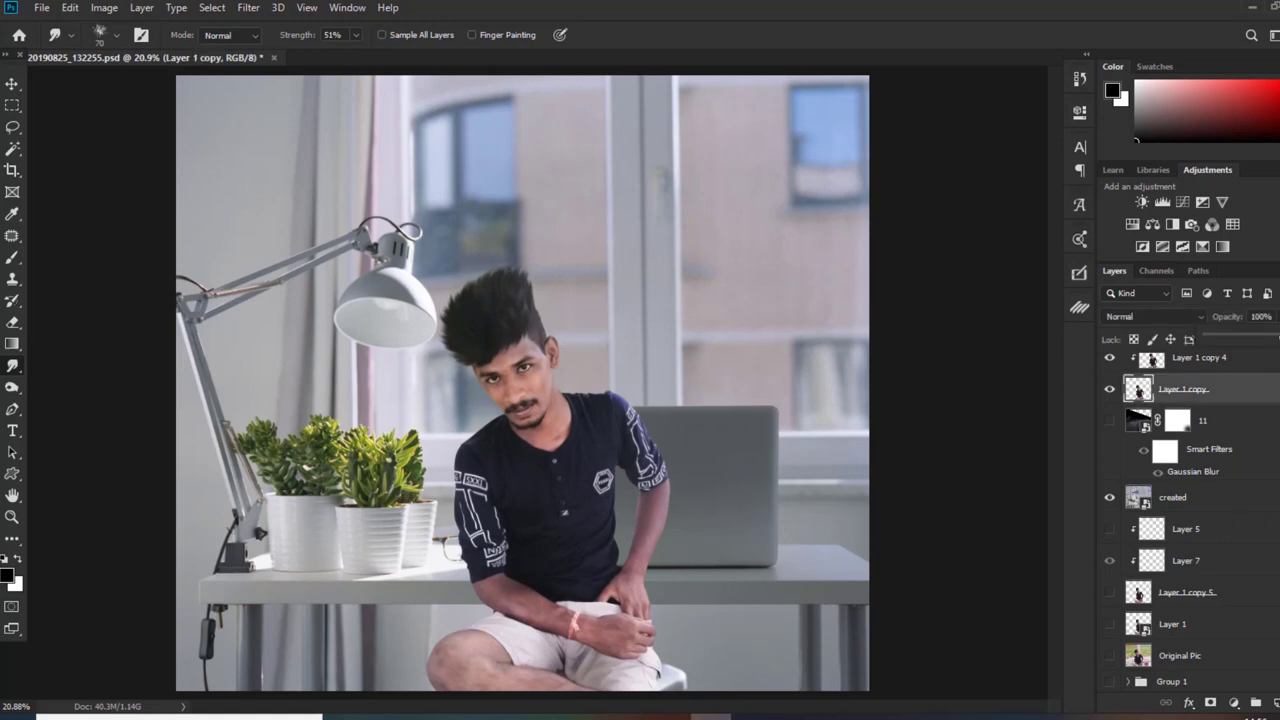
pyautogui.moveTo(1266, 336); pyautogui.dragTo(1252, 337)
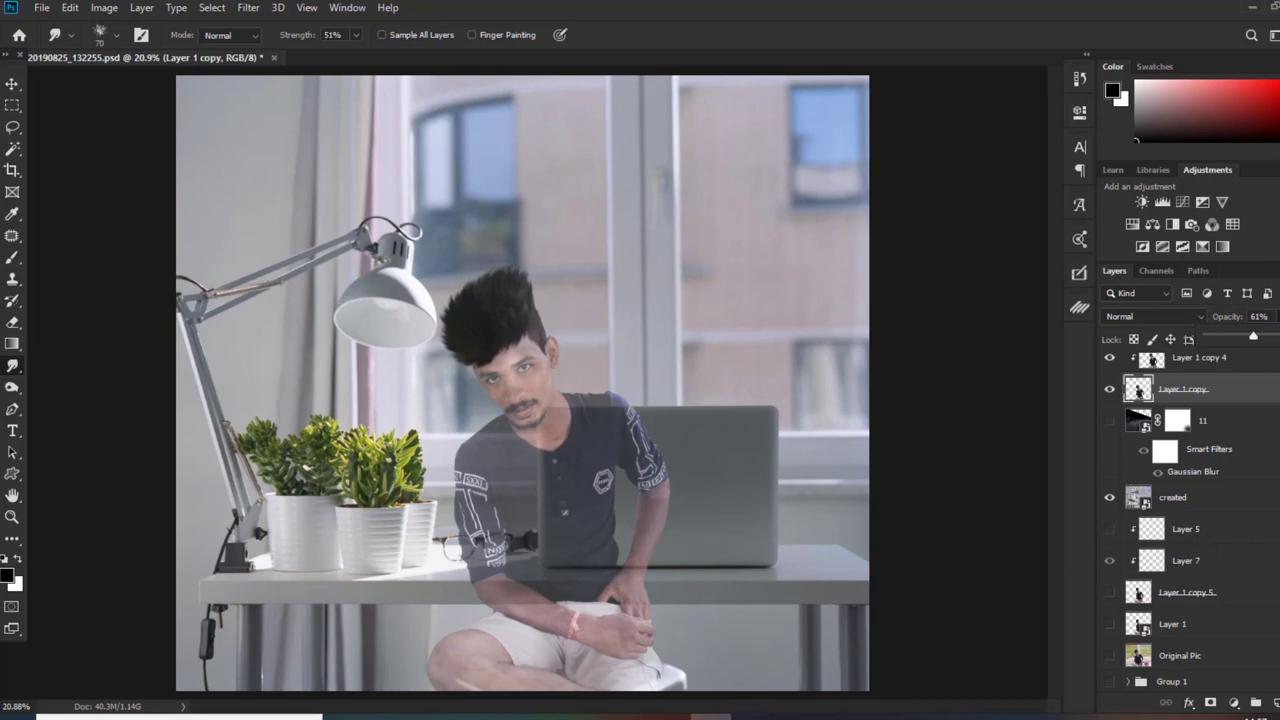
pyautogui.scroll(6, 1190, 510)
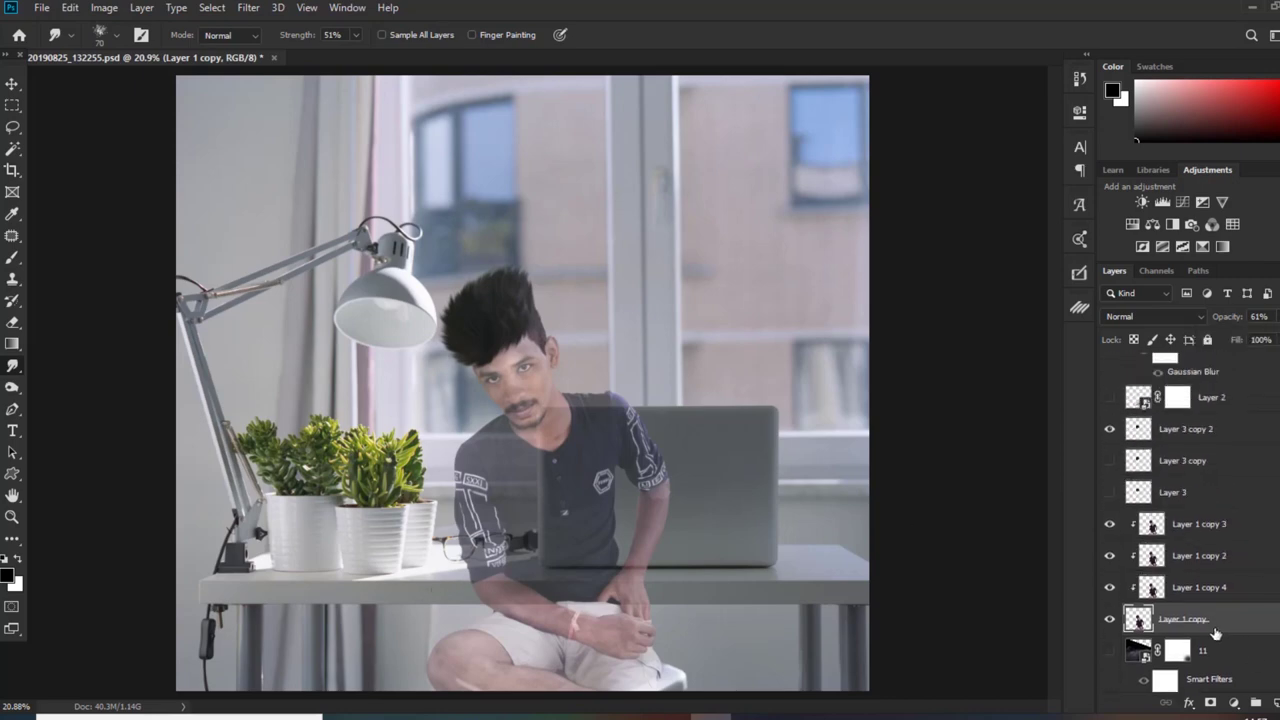
pyautogui.click(1276, 316)
pyautogui.moveTo(1275, 345); pyautogui.dragTo(1274, 345)
# Trace a closed Pen path around the laptop area below the man's shoulder
pyautogui.click(12, 410)
pyautogui.click(427, 605)
pyautogui.click(800, 606)
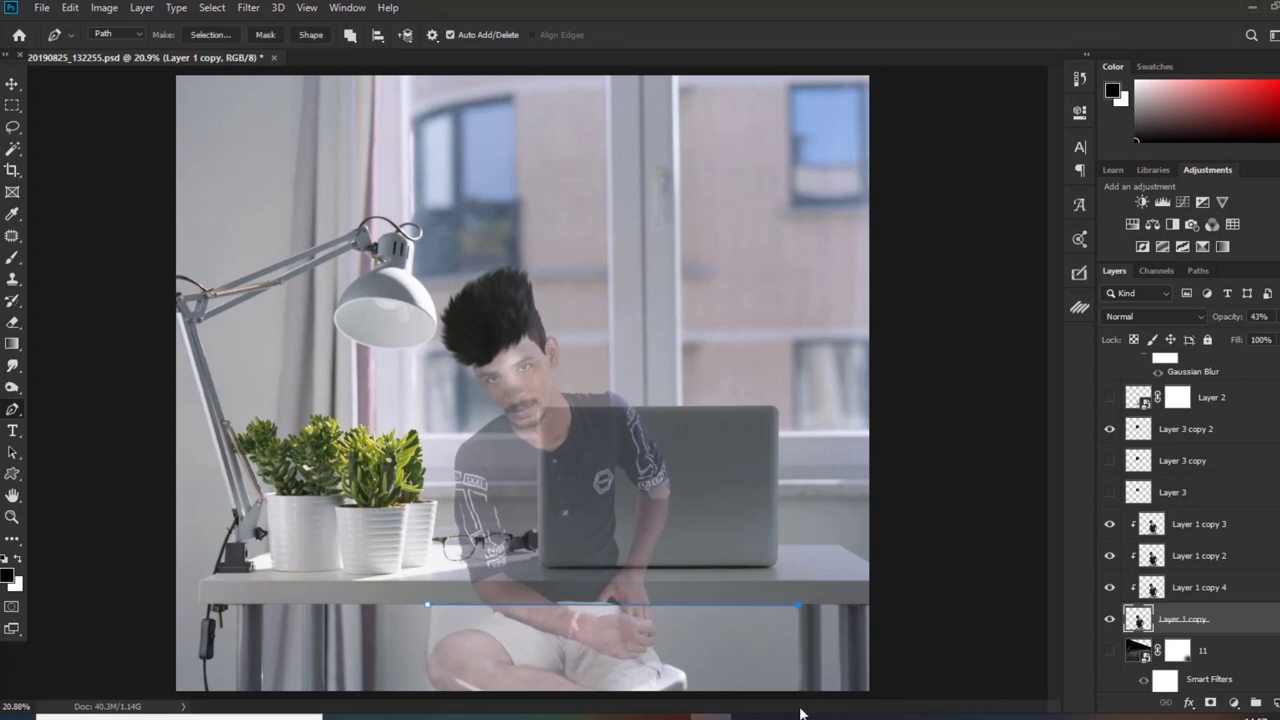
pyautogui.click(800, 690)
pyautogui.click(920, 671)
pyautogui.click(906, 572)
pyautogui.click(856, 462)
pyautogui.click(763, 389)
pyautogui.click(630, 410)
pyautogui.click(522, 475)
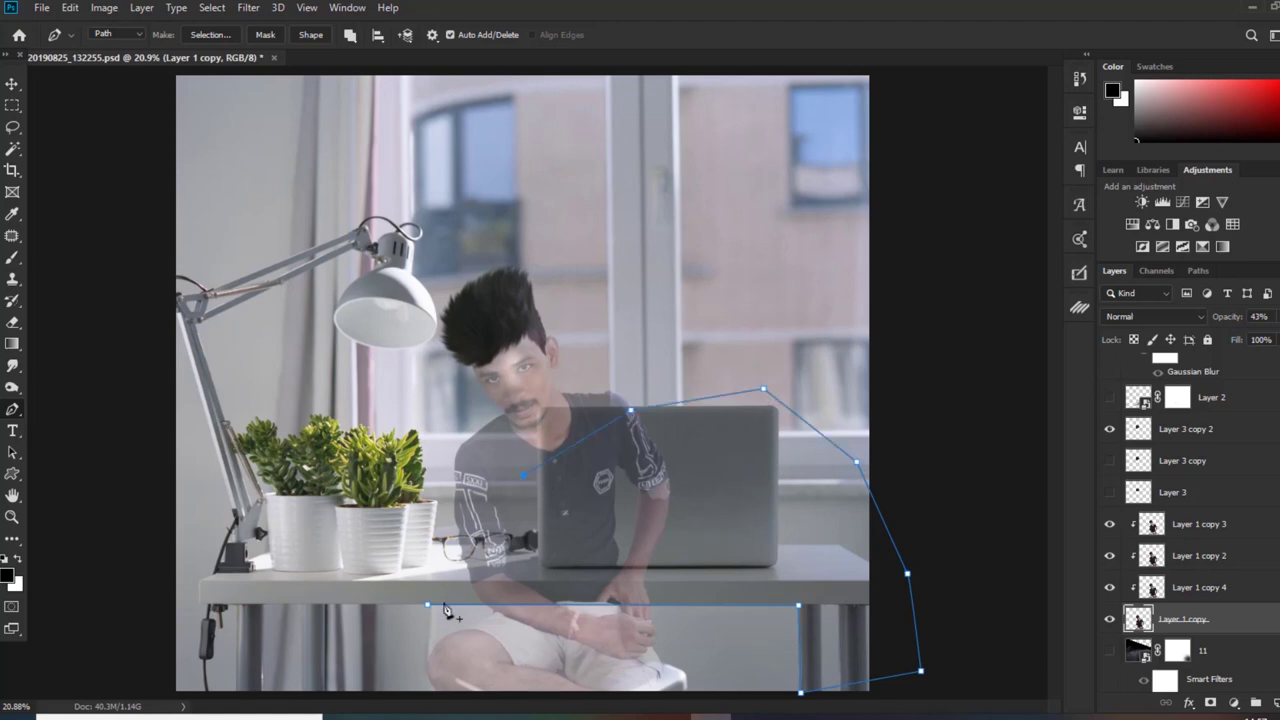
pyautogui.click(429, 607)
# Turn the path into a selection, delete the man's pixels there, and show the Layer 2 laptop
pyautogui.hotkey('ctrl', 'Return')
pyautogui.press('Delete')
pyautogui.hotkey('ctrl', 'd')
pyautogui.scroll(5, 1190, 520)
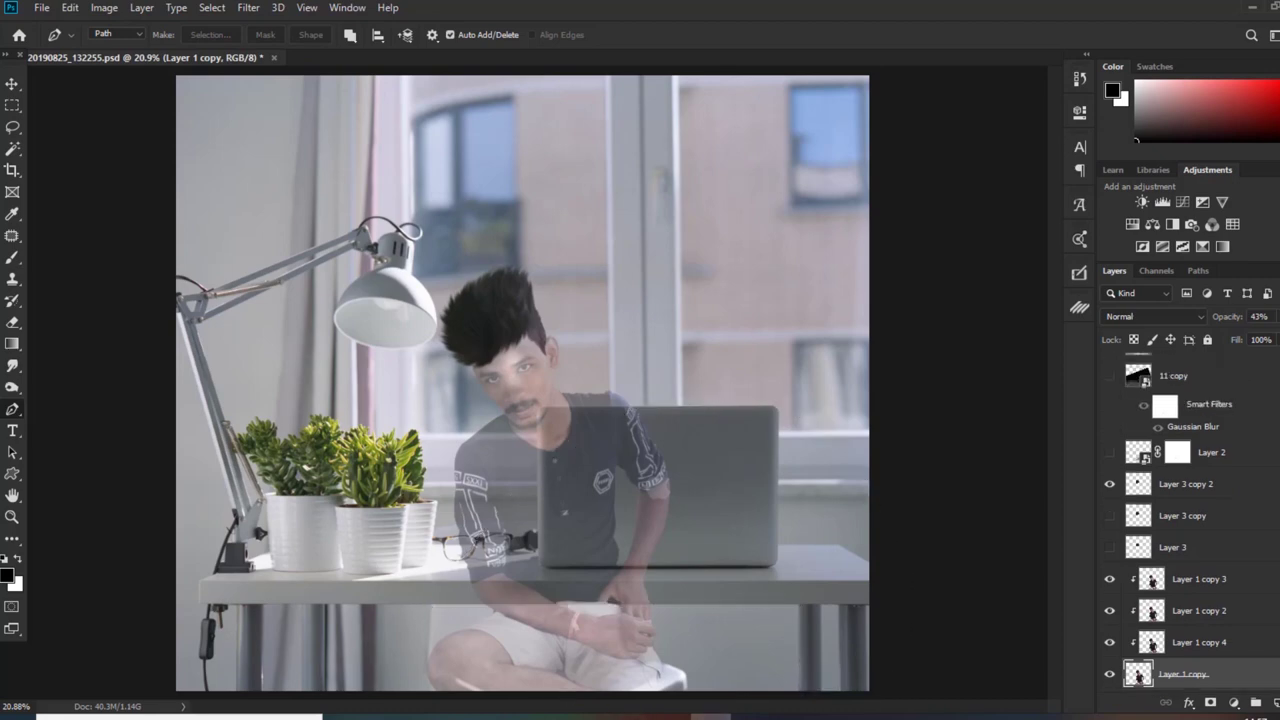
pyautogui.click(1112, 540)
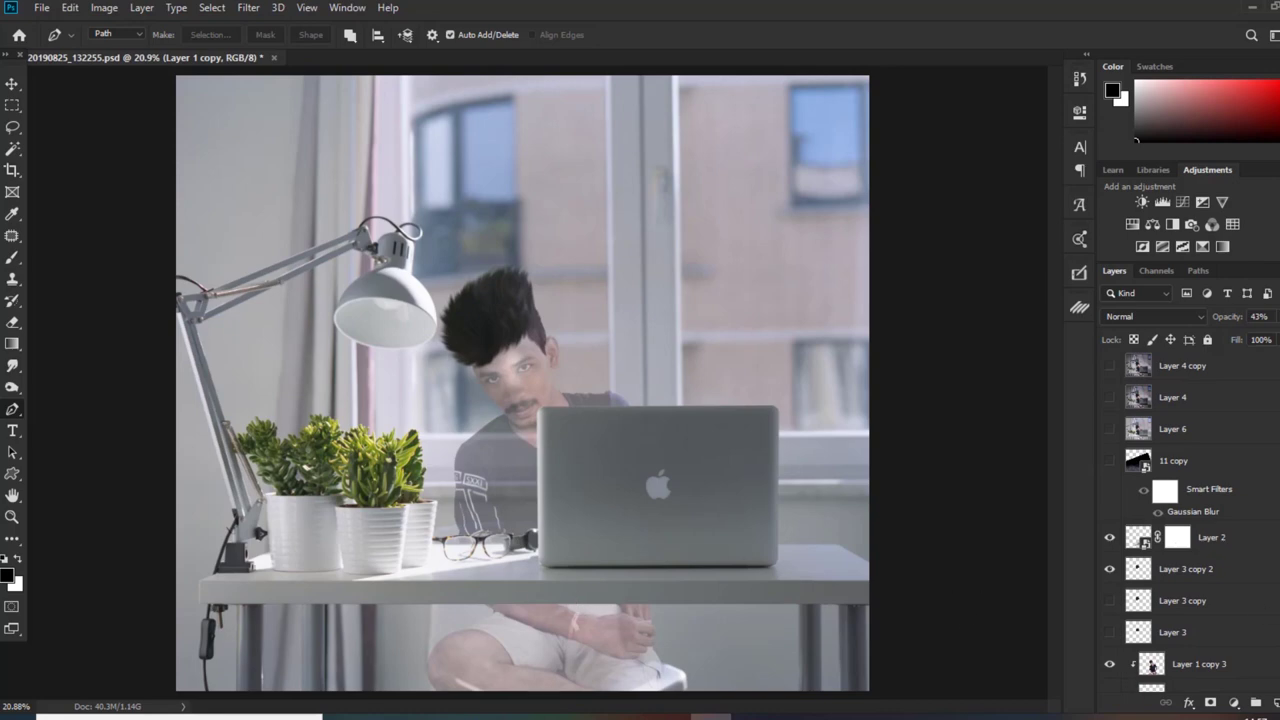
# Restore Layer 1 copy's opacity to 100% and fit the whole image in view
pyautogui.scroll(-5, 1190, 520)
pyautogui.click(1275, 316)
pyautogui.moveTo(1250, 338); pyautogui.dragTo(1278, 338)
pyautogui.hotkey('ctrl', '-')
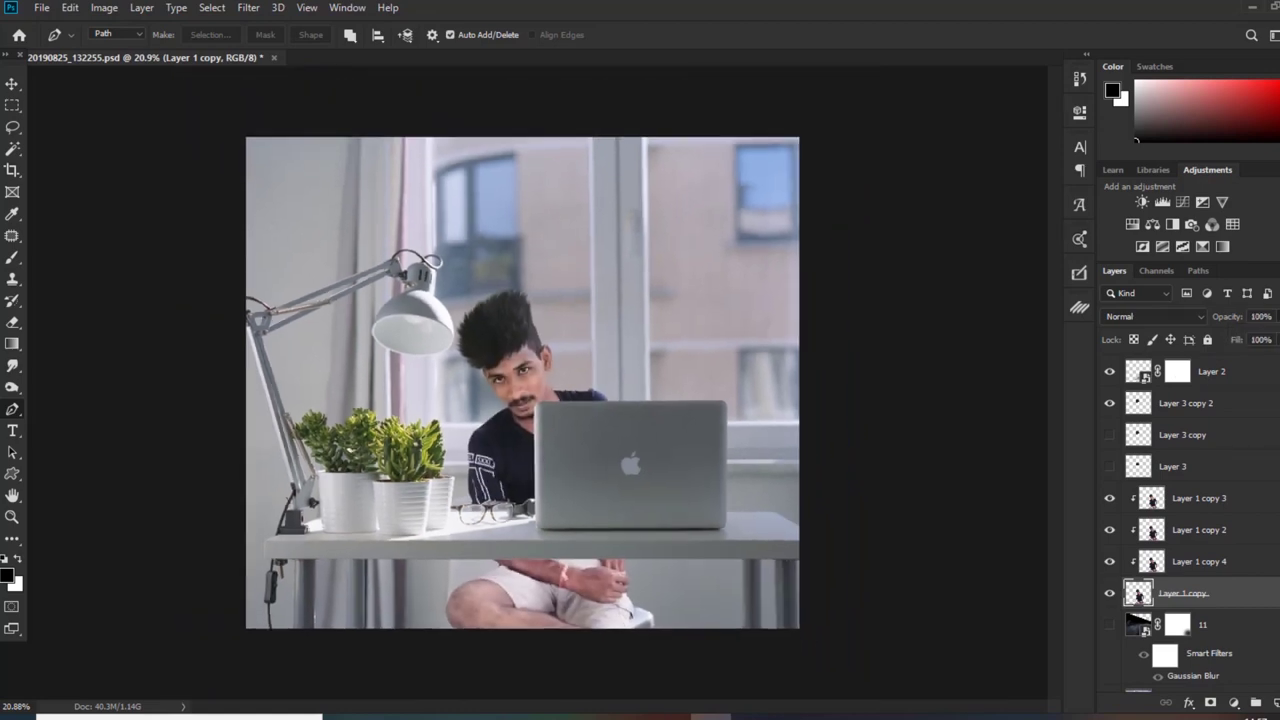
pyautogui.hotkey('ctrl', '+')
pyautogui.hotkey('ctrl', '-')
pyautogui.scroll(5, 1190, 520)
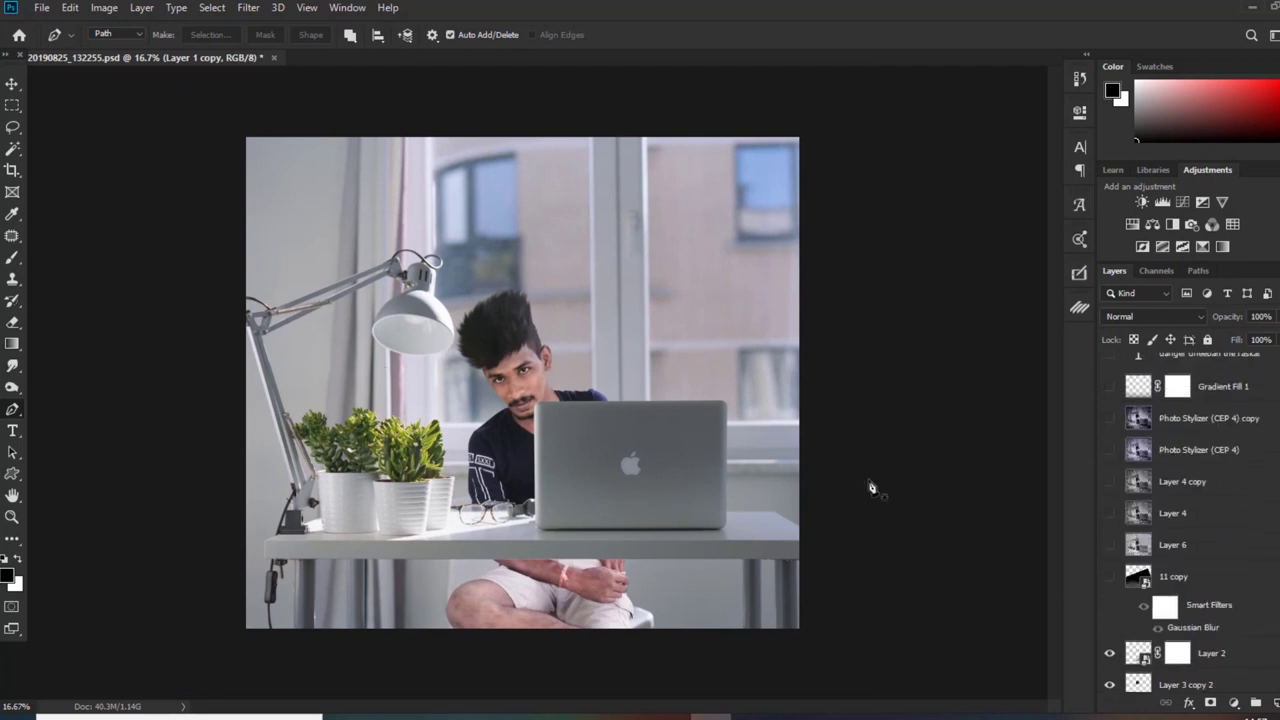
# Show the smoke layer 11 copy and set its blend mode to Screen
pyautogui.click(1109, 578)
pyautogui.click(1119, 580)
pyautogui.click(1161, 316)
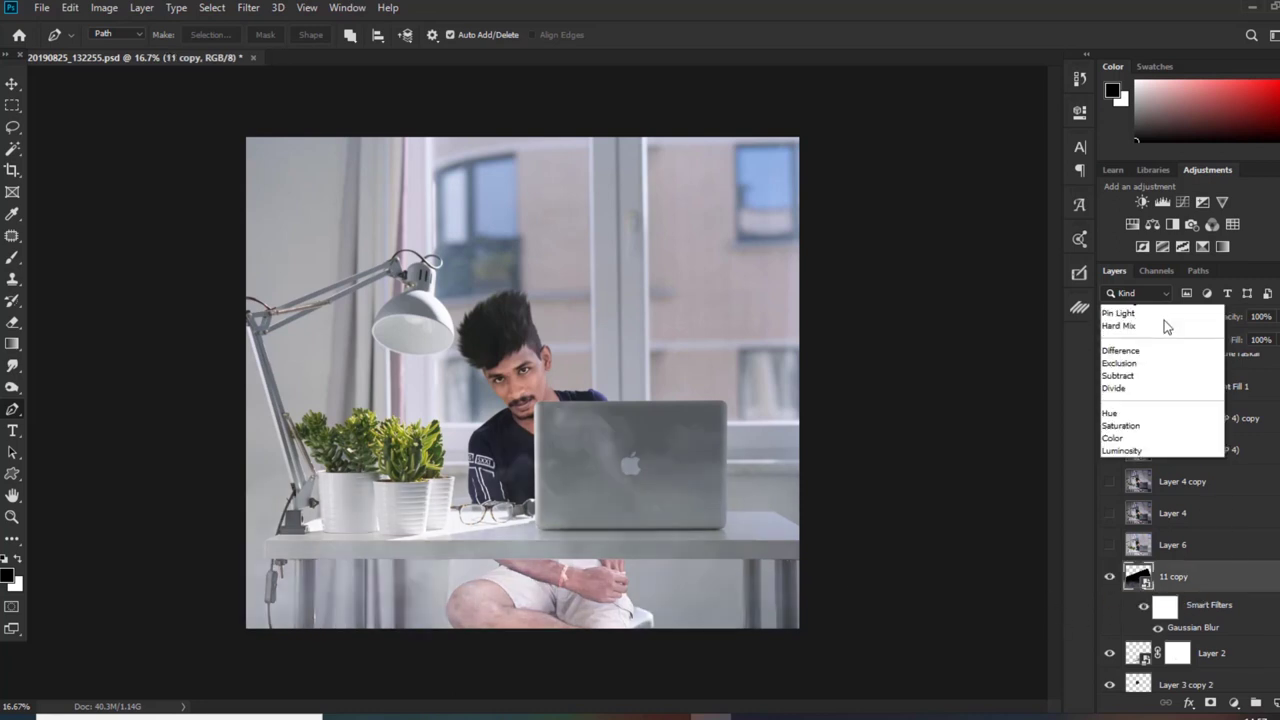
pyautogui.click(1152, 322)
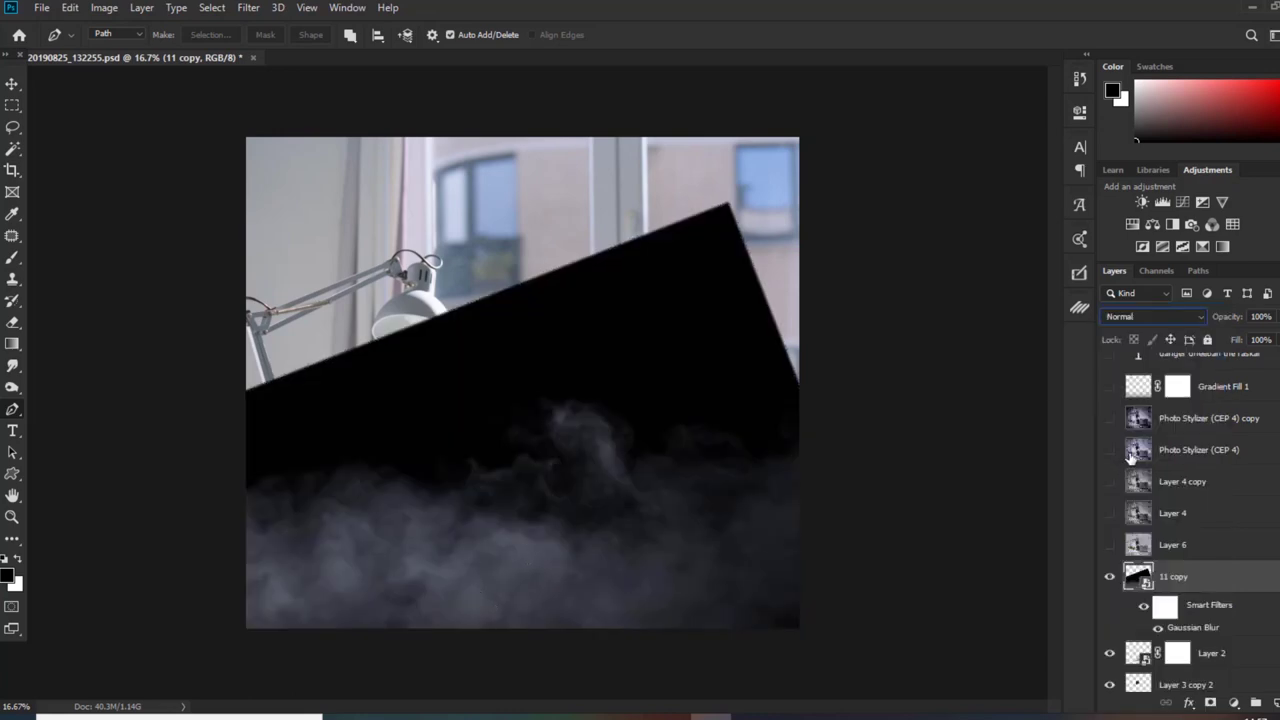
pyautogui.click(1161, 314)
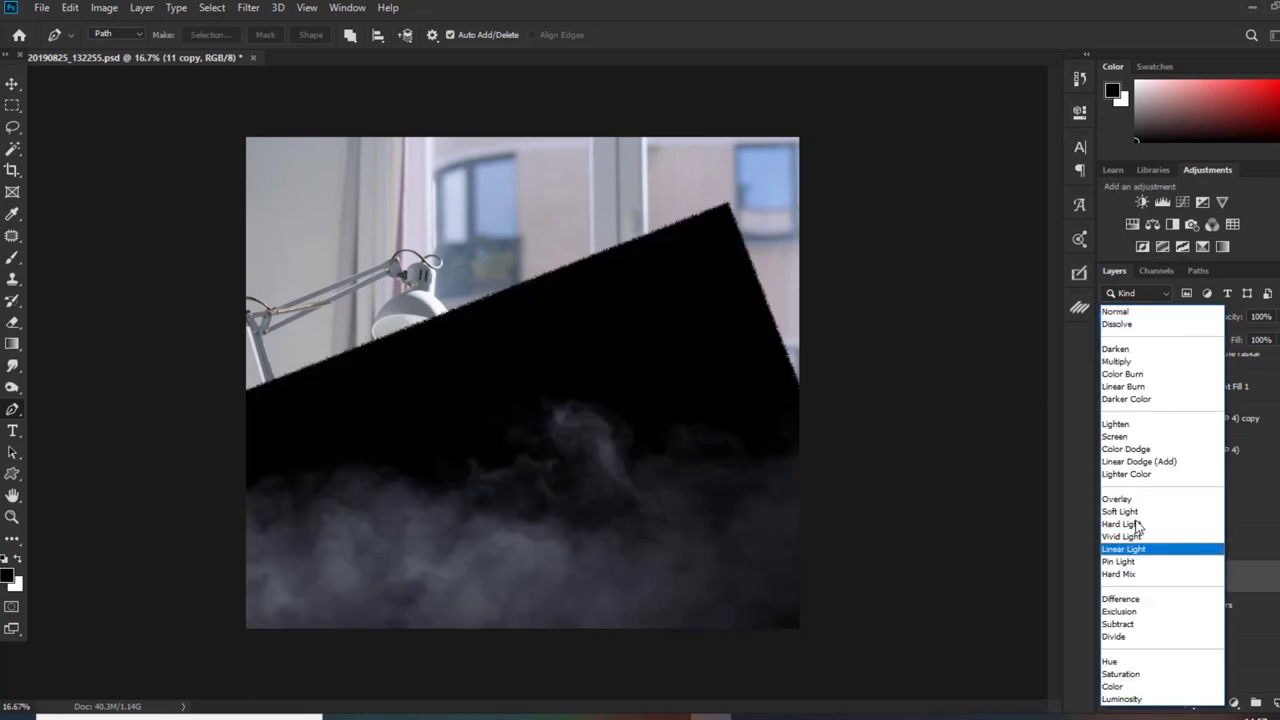
pyautogui.click(1165, 437)
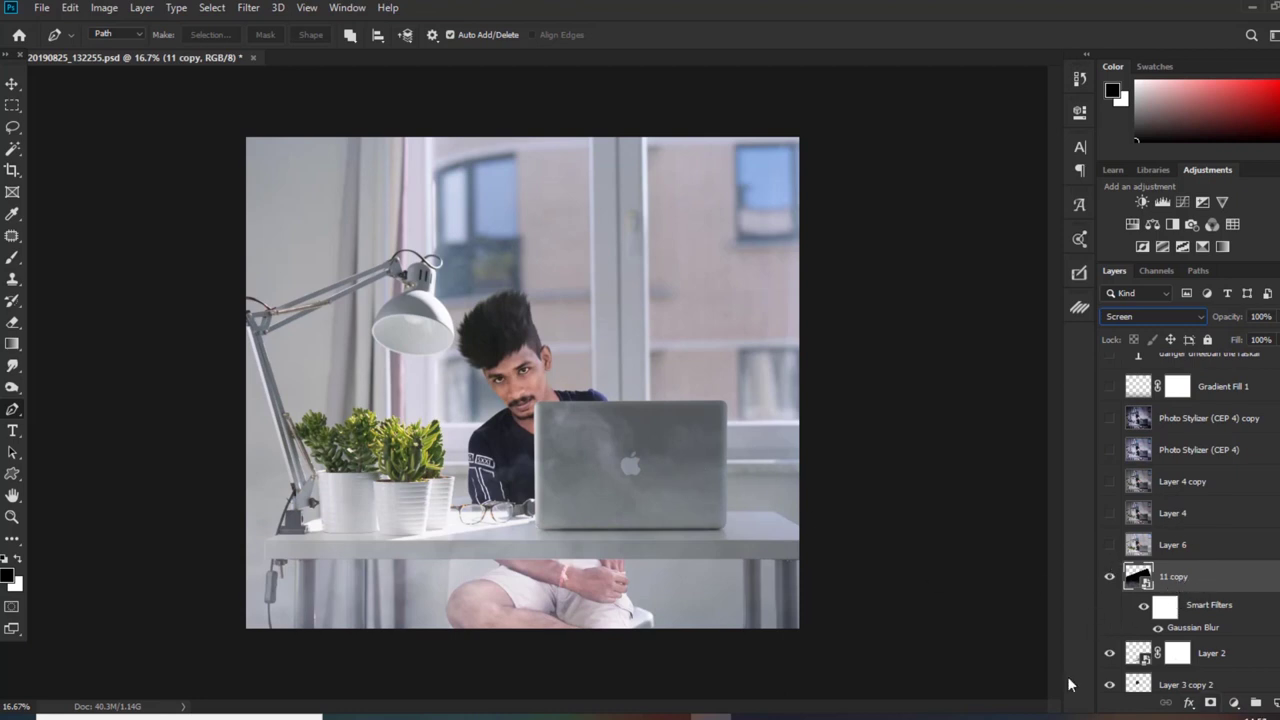
# Switch to the Move tool, then show and select Layer 6
pyautogui.click(13, 86)
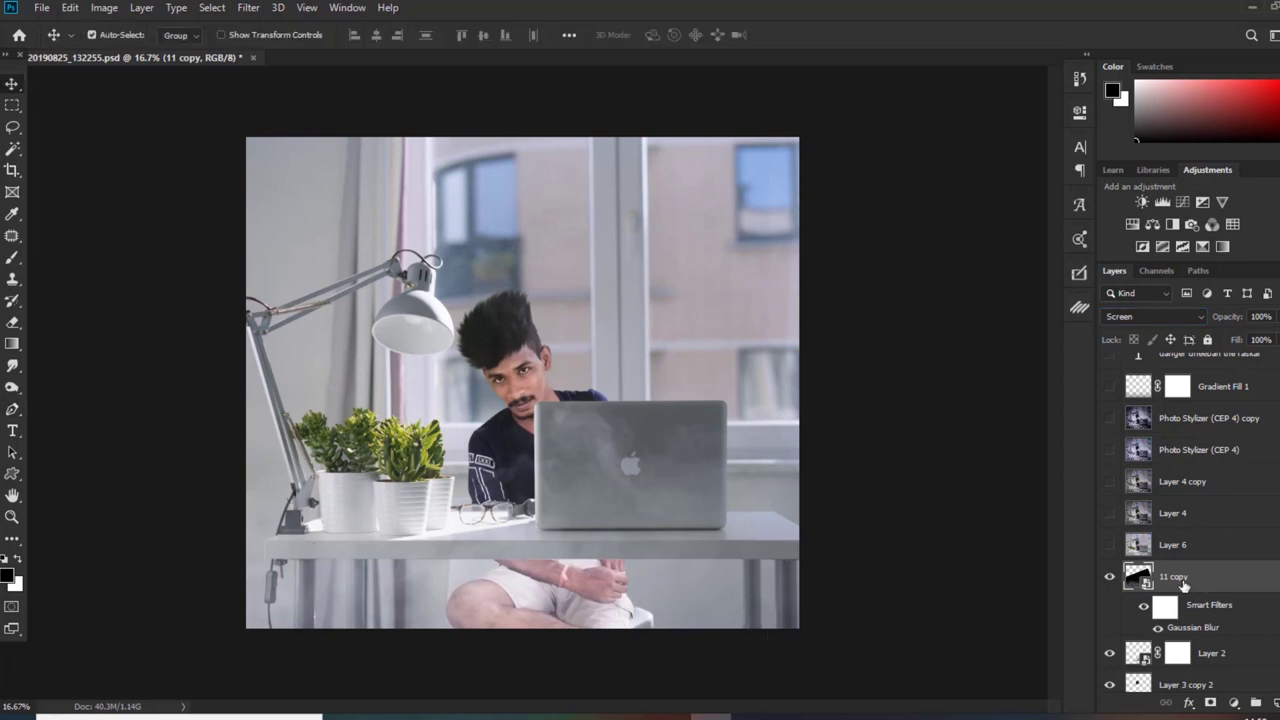
pyautogui.click(1109, 546)
pyautogui.click(1190, 550)
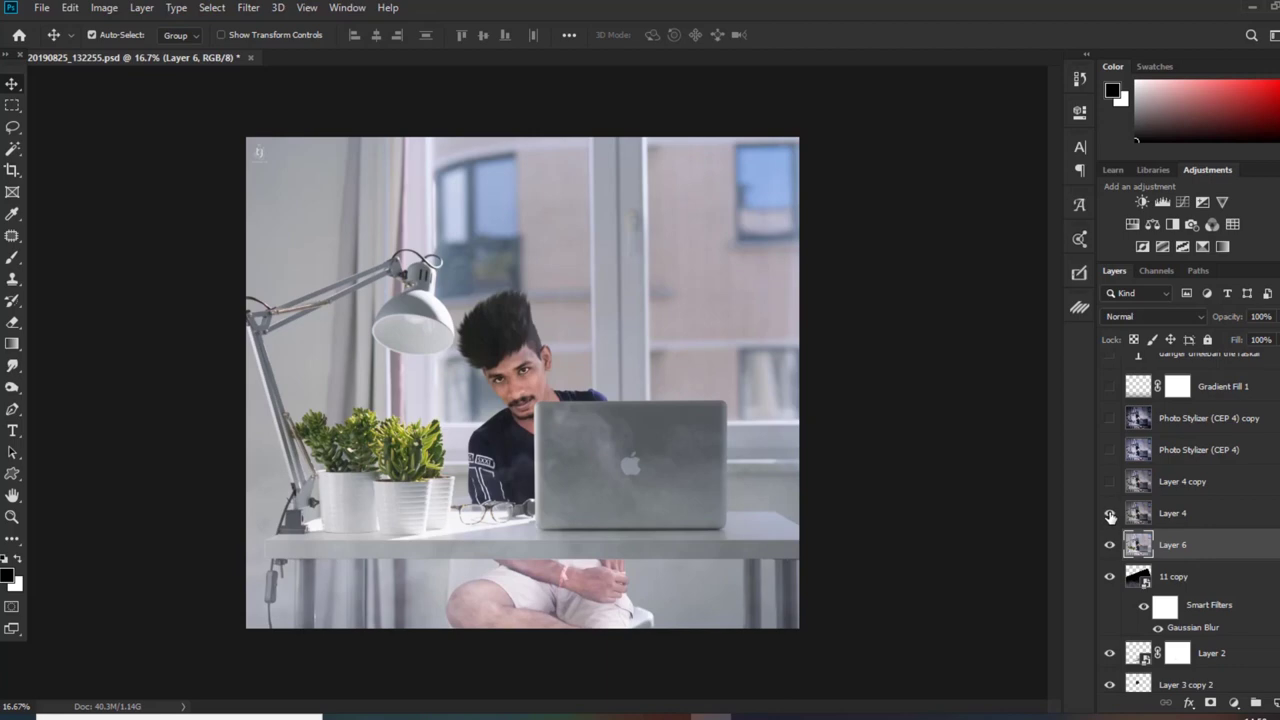
# Preview Layer 4's darker tone and hide it, try the Camera Raw Filter, then reopen the Filter menu
pyautogui.click(1110, 514)
pyautogui.click(1110, 515)
pyautogui.click(248, 7)
pyautogui.click(309, 107)
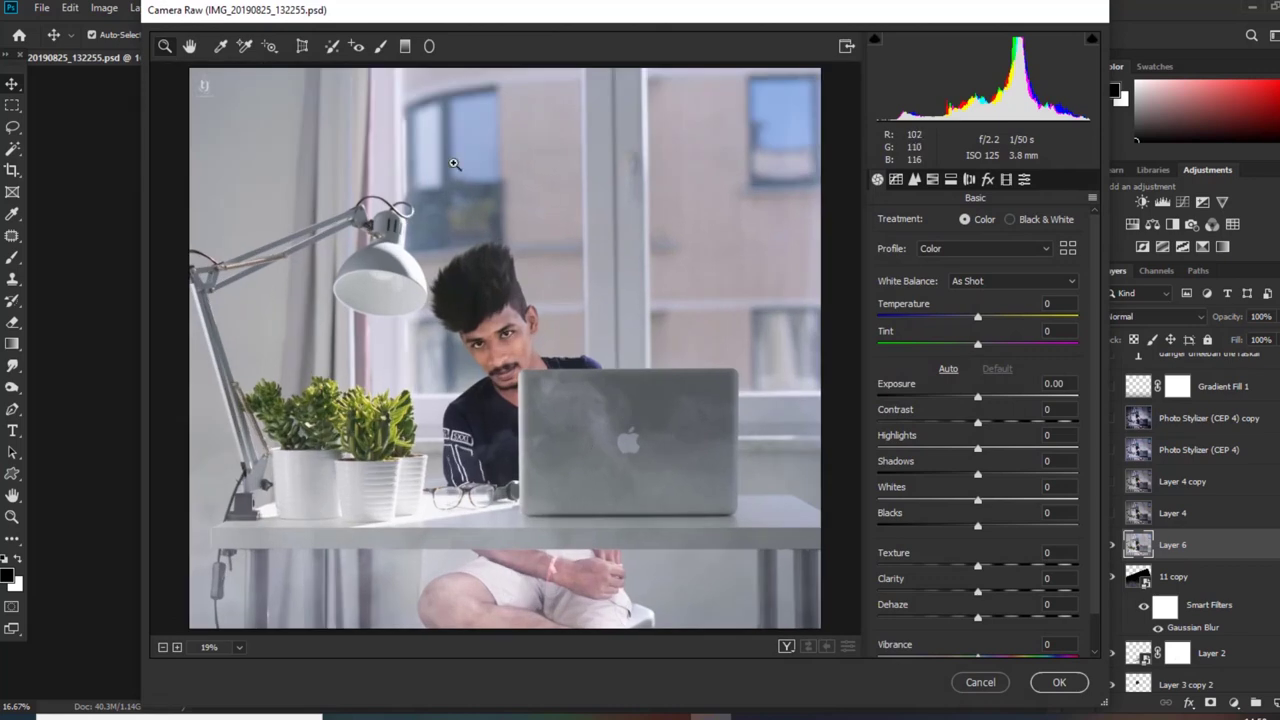
pyautogui.click(980, 682)
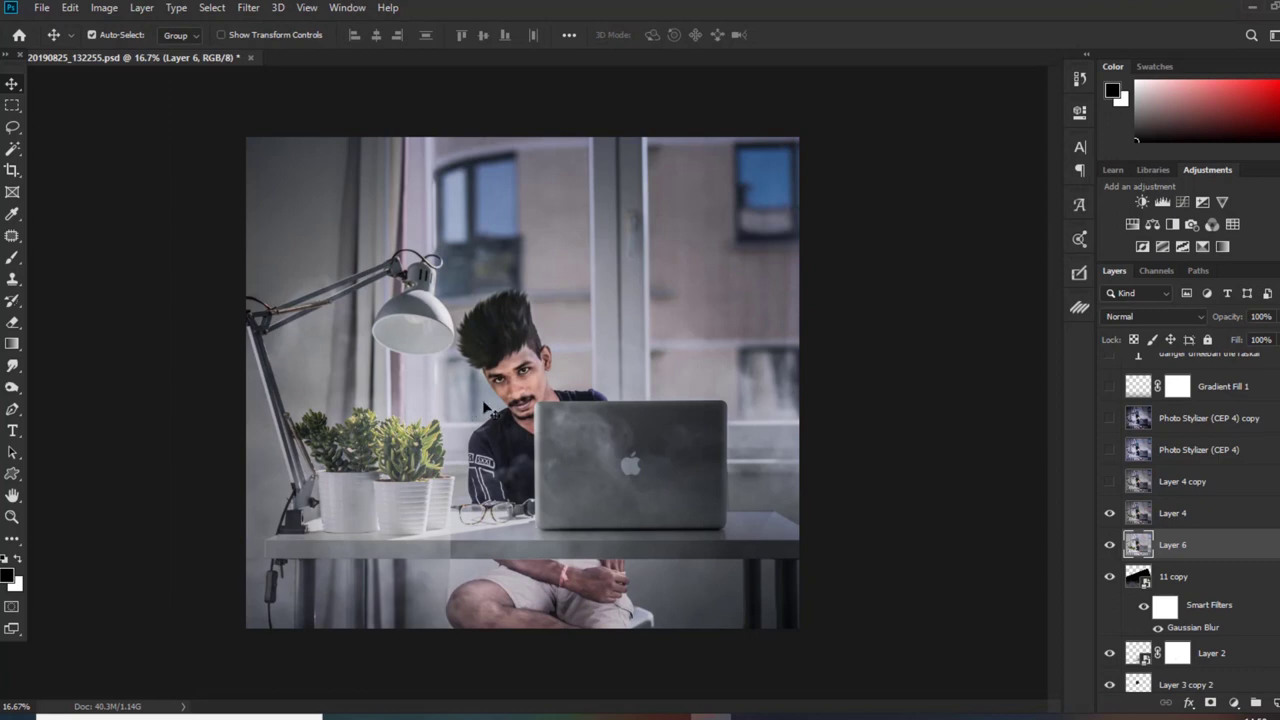
pyautogui.click(1110, 513)
pyautogui.click(248, 7)
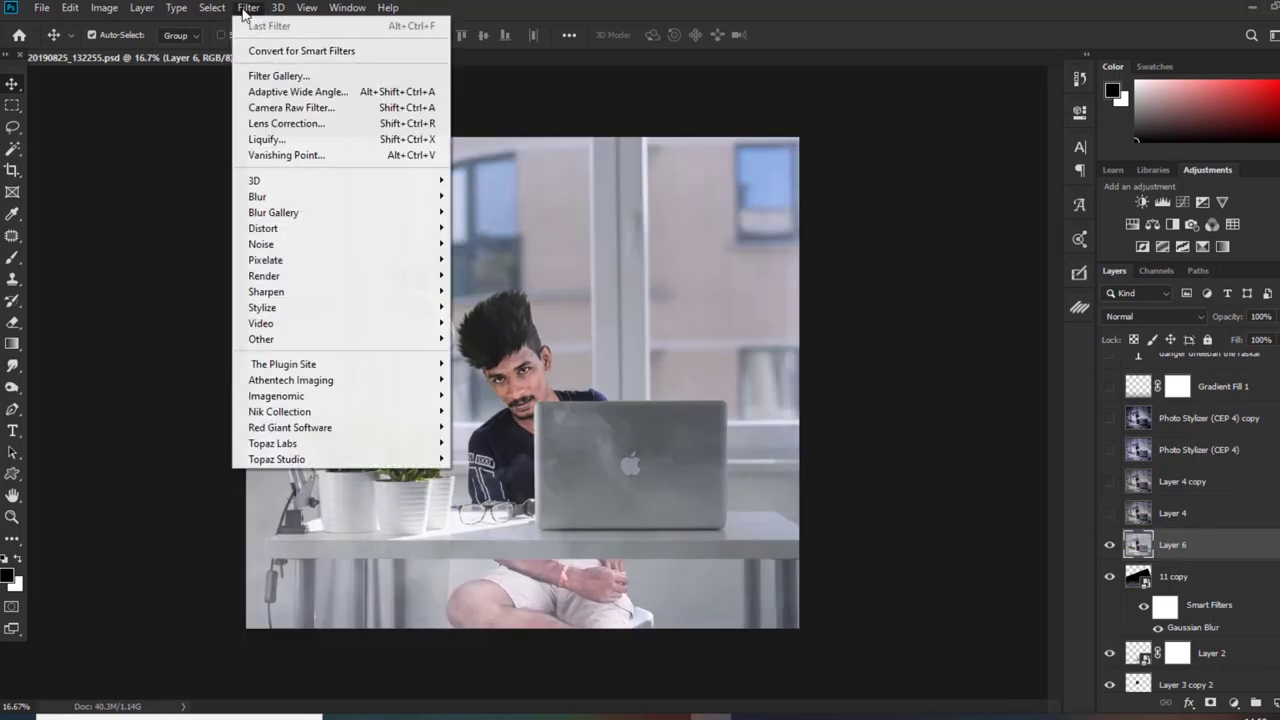
# In Camera Raw, raise Clarity to +29, Blacks to +14 and Whites to +33
pyautogui.click(319, 106)
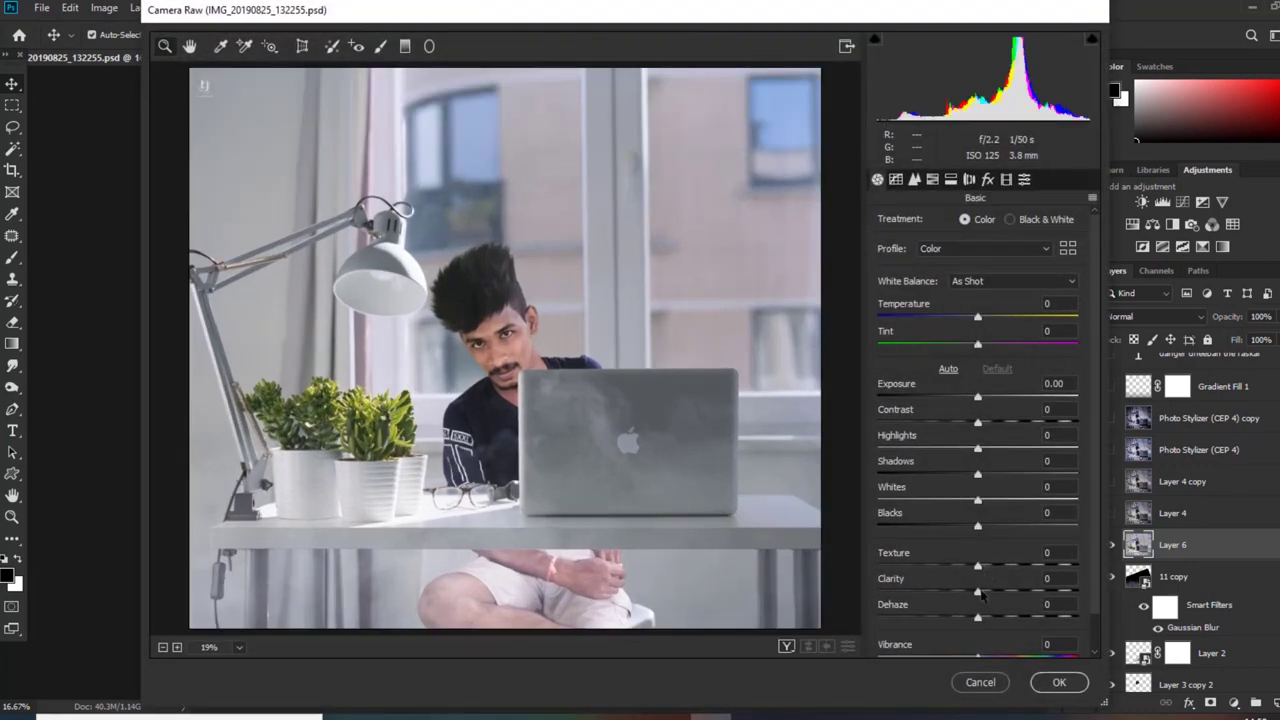
pyautogui.moveTo(982, 594); pyautogui.dragTo(1007, 592)
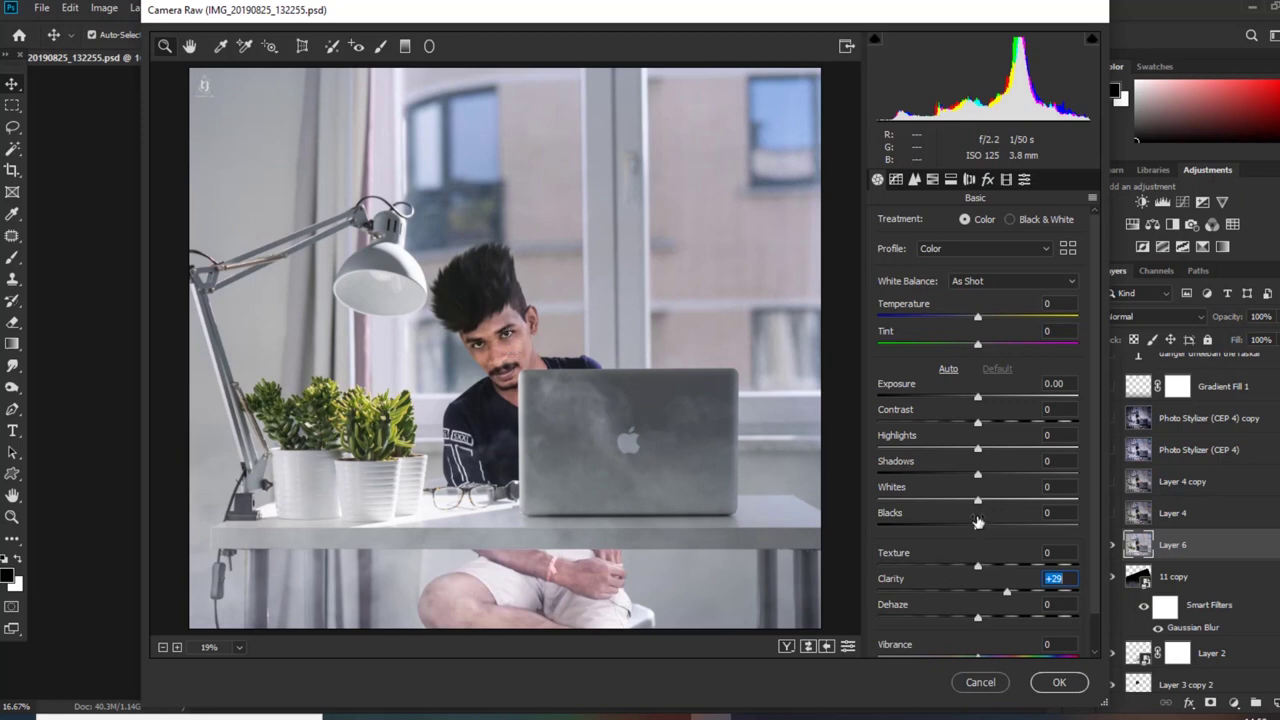
pyautogui.moveTo(978, 528); pyautogui.dragTo(933, 449)
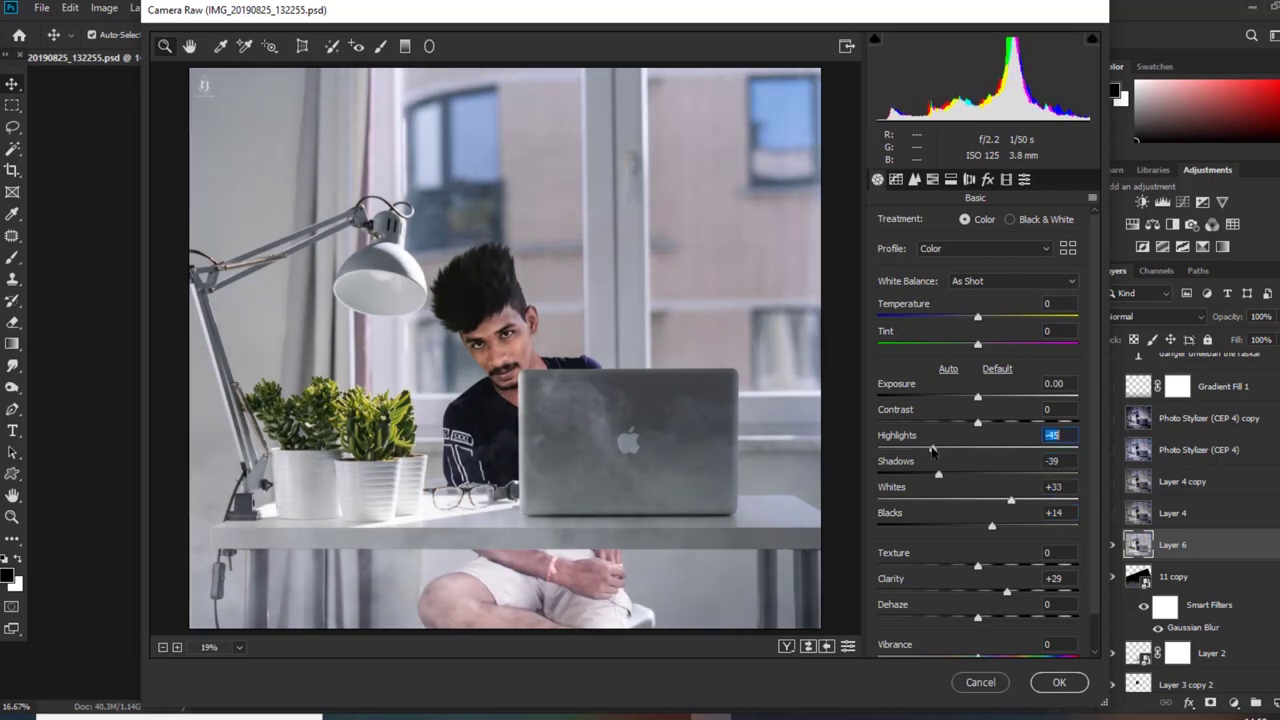
# Add a post-crop vignette with Amount -51, Midpoint 23, Feather 75 and apply it
pyautogui.click(988, 181)
pyautogui.moveTo(982, 398); pyautogui.dragTo(931, 398)
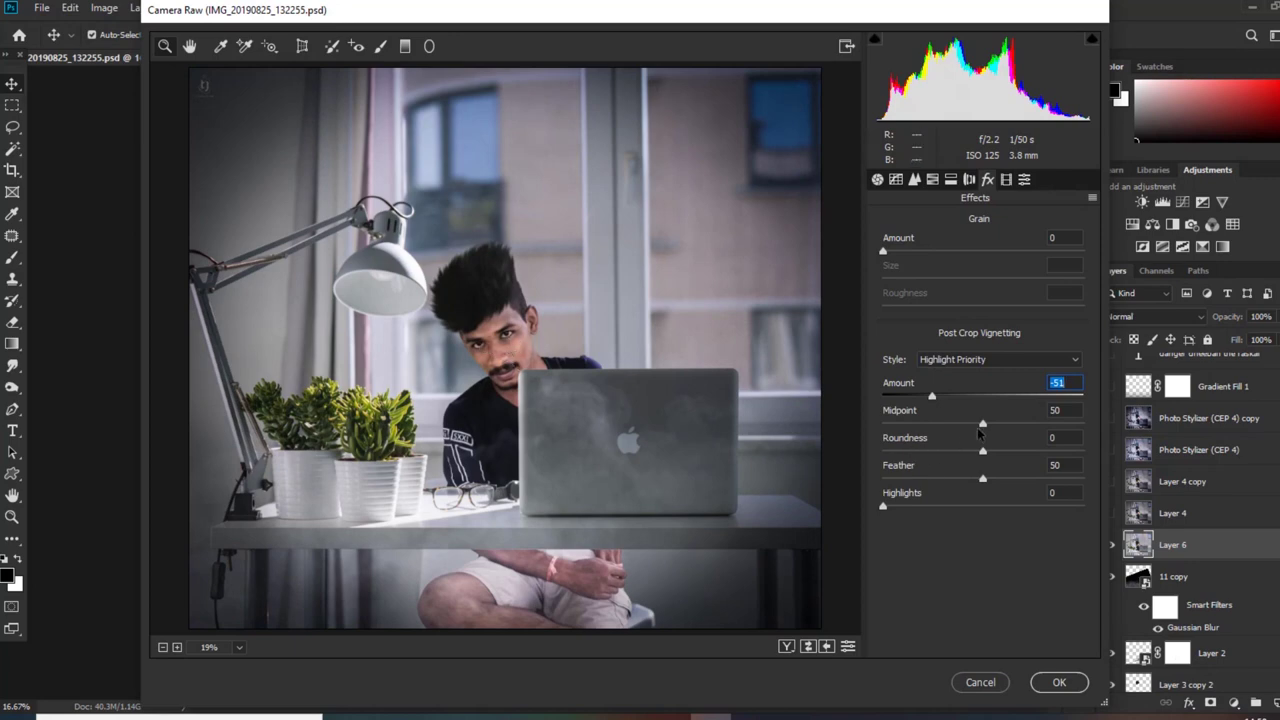
pyautogui.moveTo(982, 424); pyautogui.dragTo(929, 428)
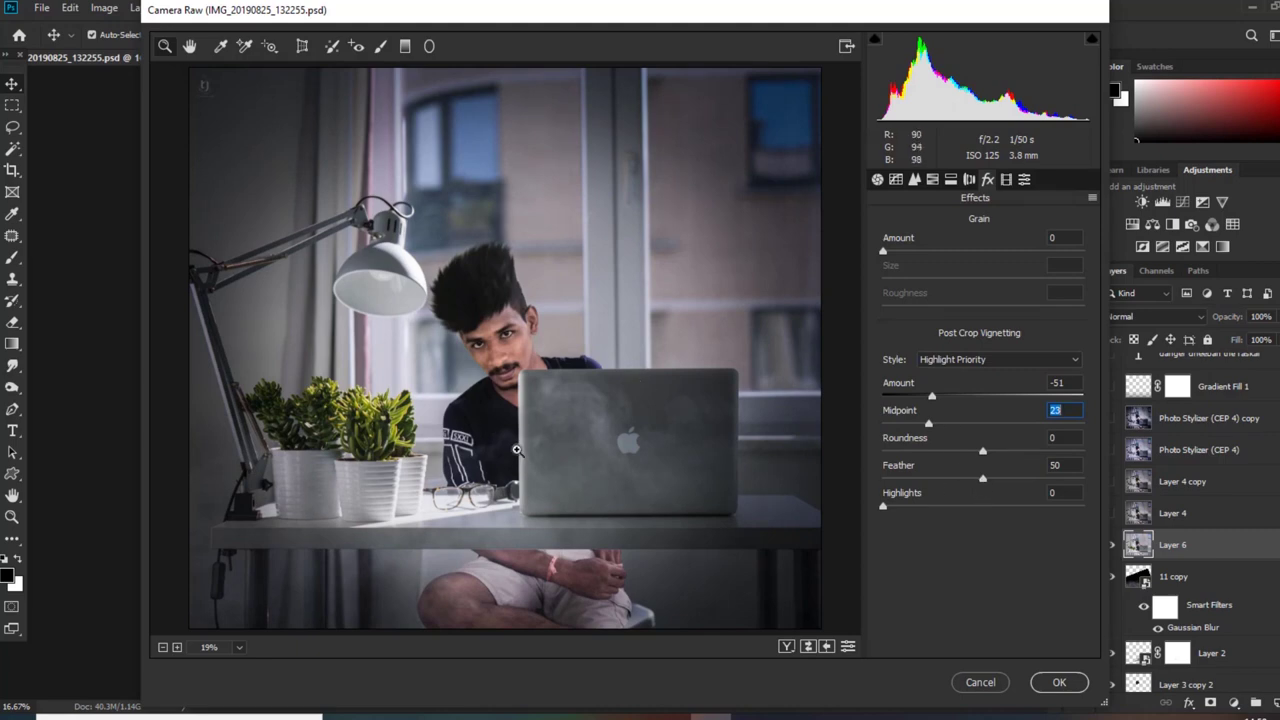
pyautogui.moveTo(983, 480); pyautogui.dragTo(1034, 484)
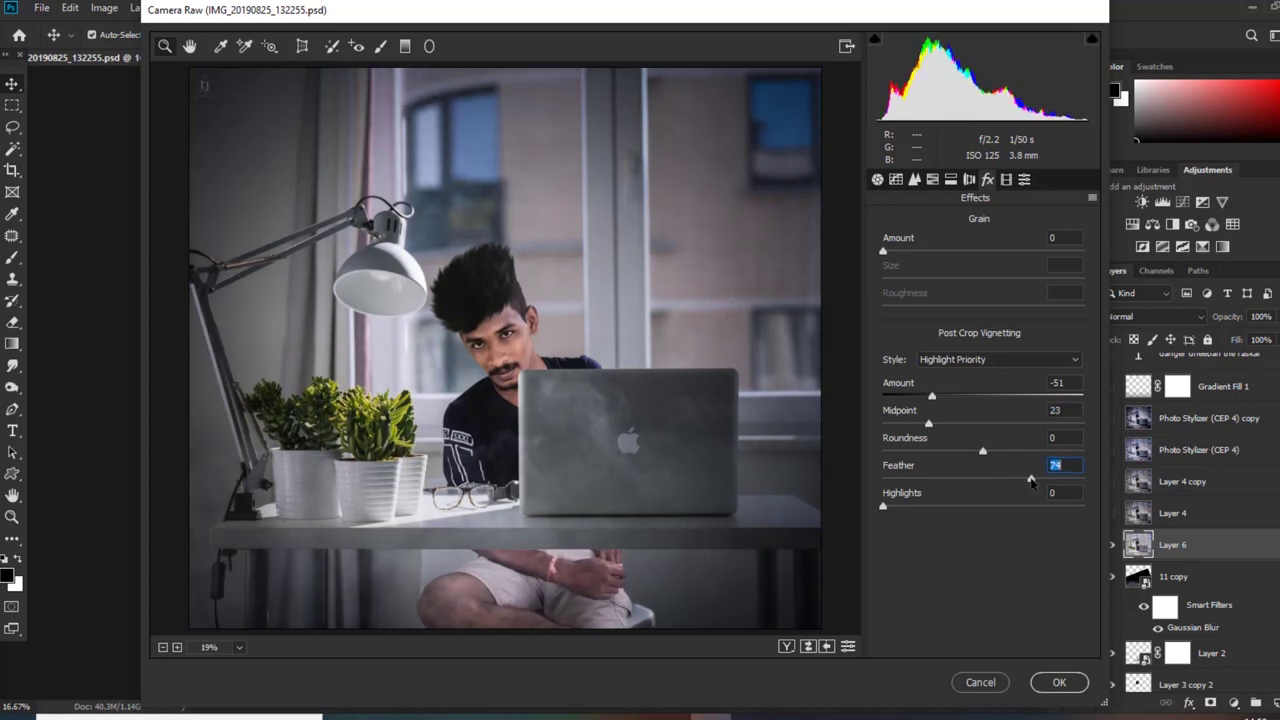
pyautogui.moveTo(1032, 483)
pyautogui.mouseDown()
pyautogui.moveTo(1015, 485)
pyautogui.moveTo(1036, 488)
pyautogui.mouseUp()
pyautogui.press('Return')
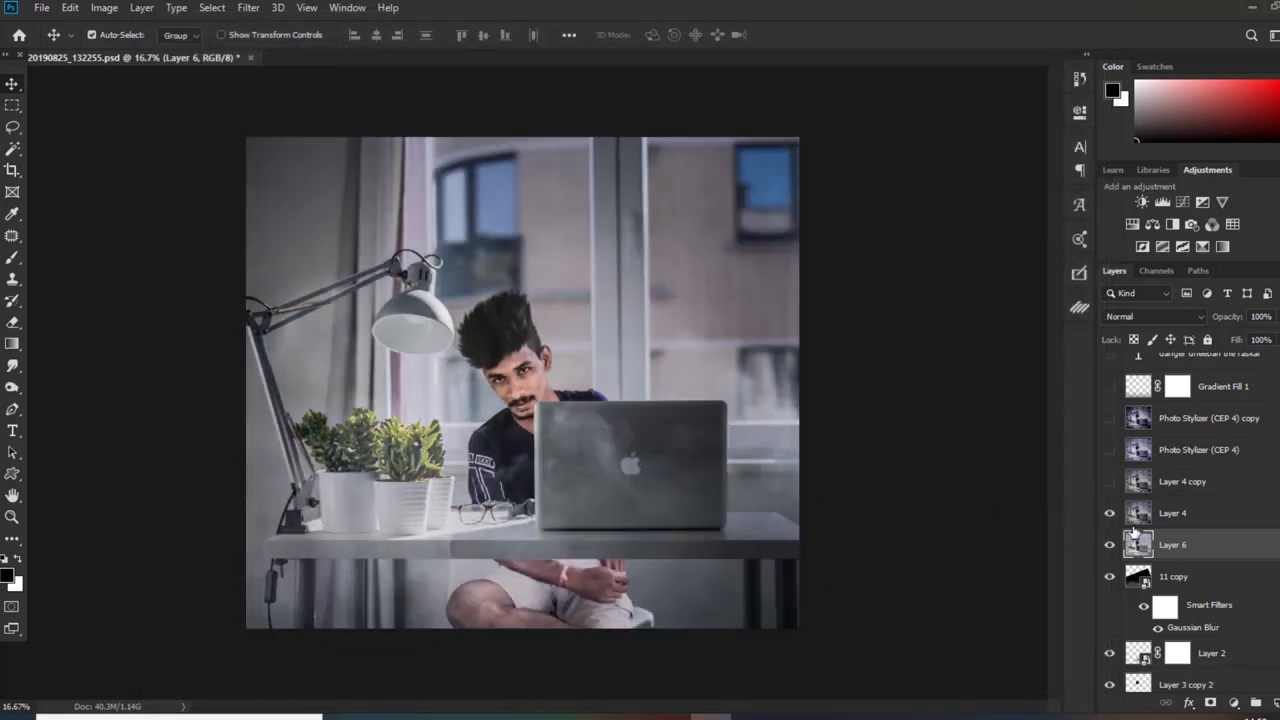
# Zoom in on the face, then show and select Layer 4 copy, keeping Photo Stylizer (CEP 4) hidden
pyautogui.hotkey('ctrl', '+')
pyautogui.hotkey('ctrl', '+')
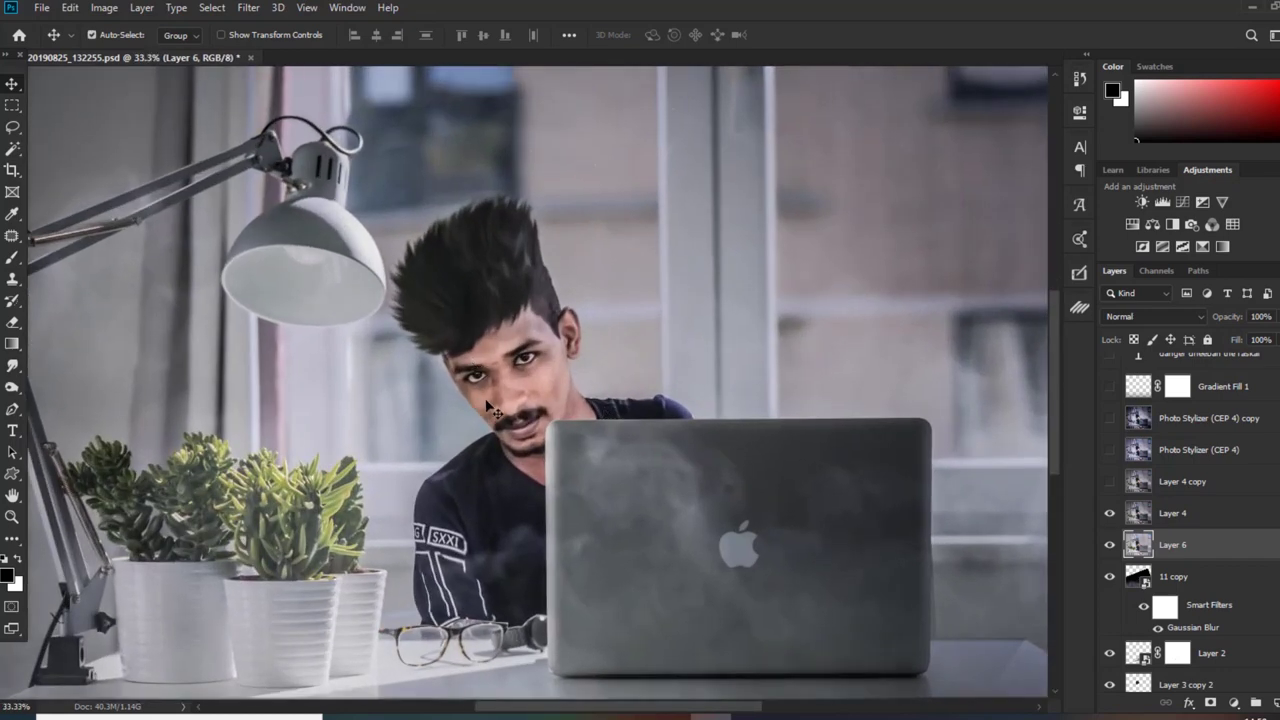
pyautogui.scroll(8, 490, 410)
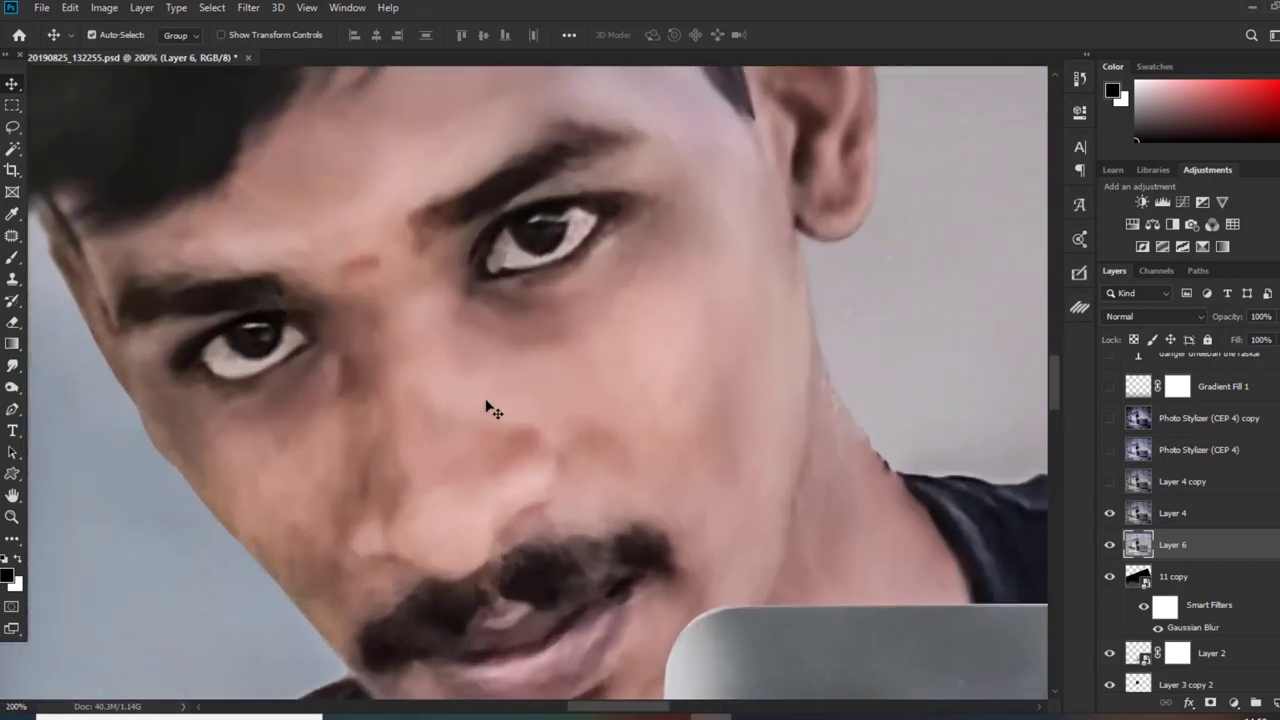
pyautogui.scroll(-5, 490, 410)
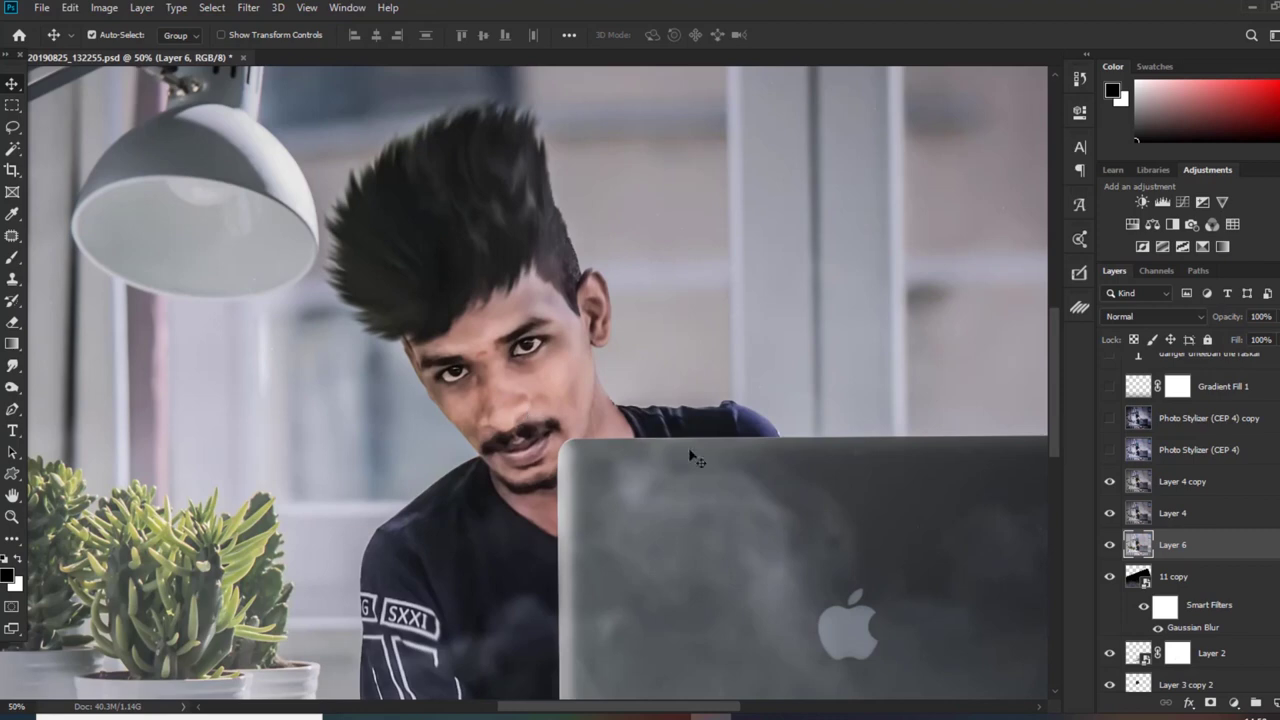
pyautogui.moveTo(1108, 481); pyautogui.dragTo(1112, 450)
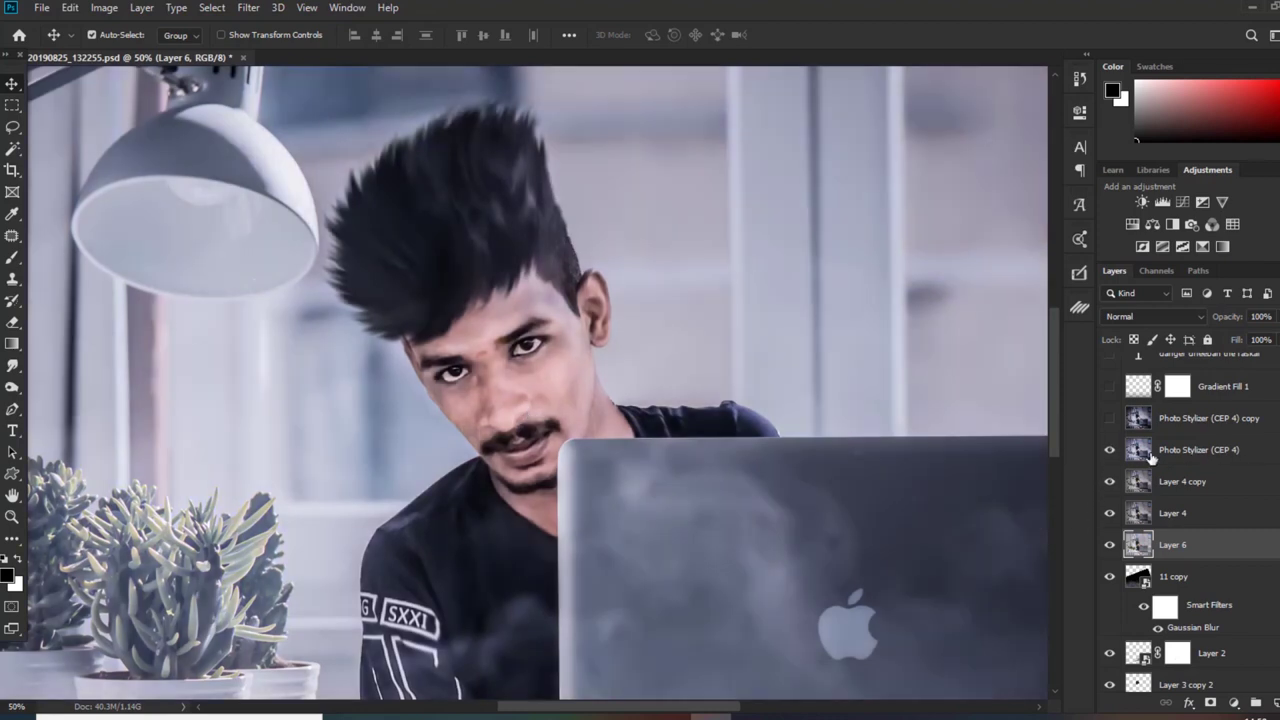
pyautogui.click(1110, 450)
pyautogui.click(1188, 481)
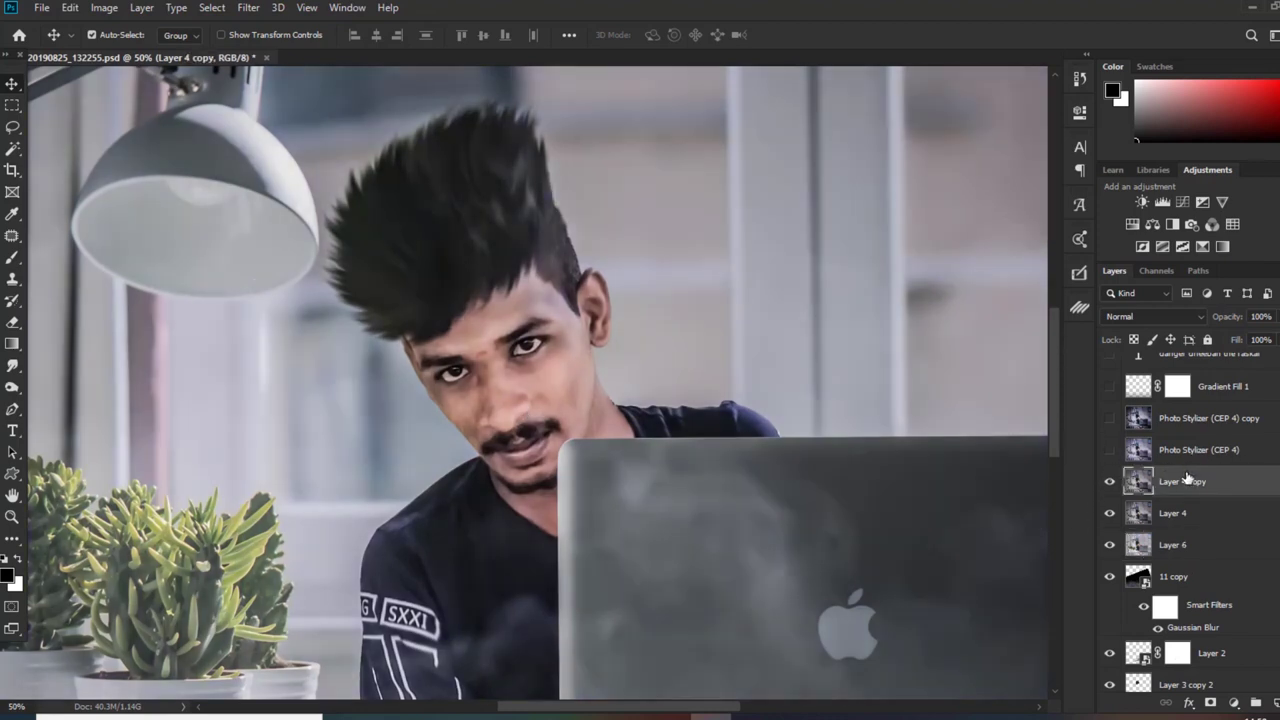
pyautogui.click(250, 8)
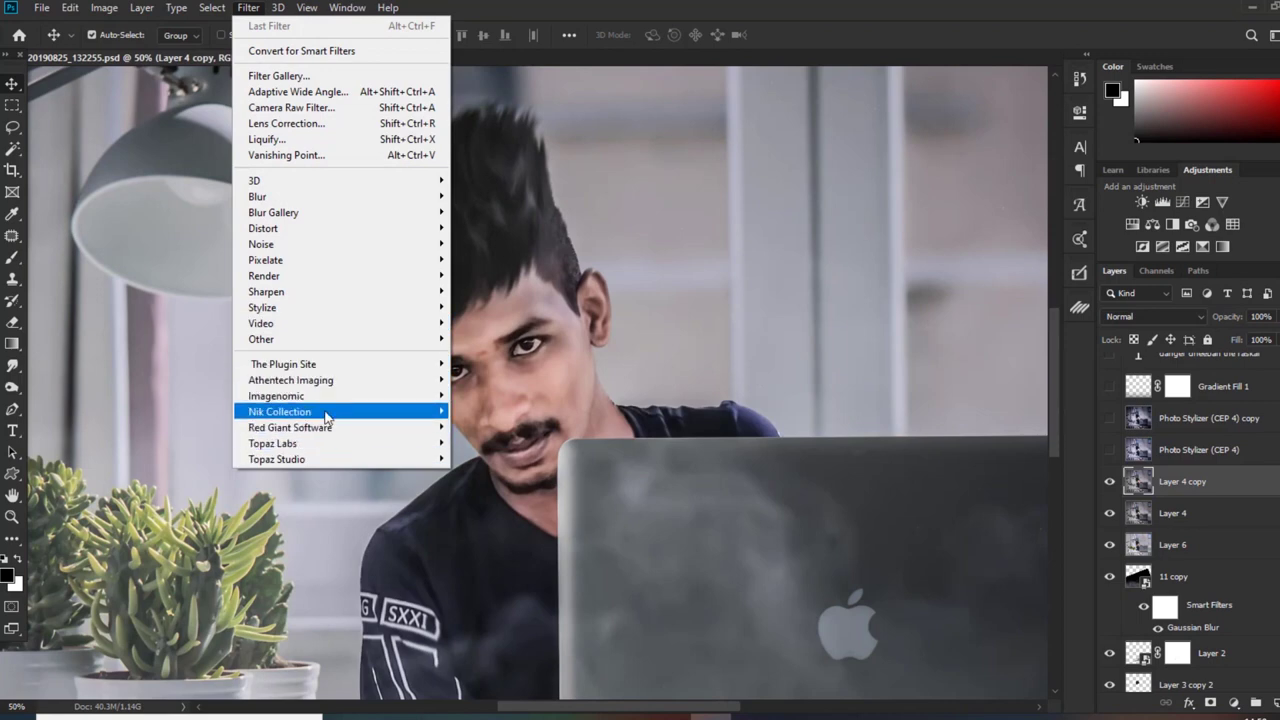
pyautogui.moveTo(327, 415)
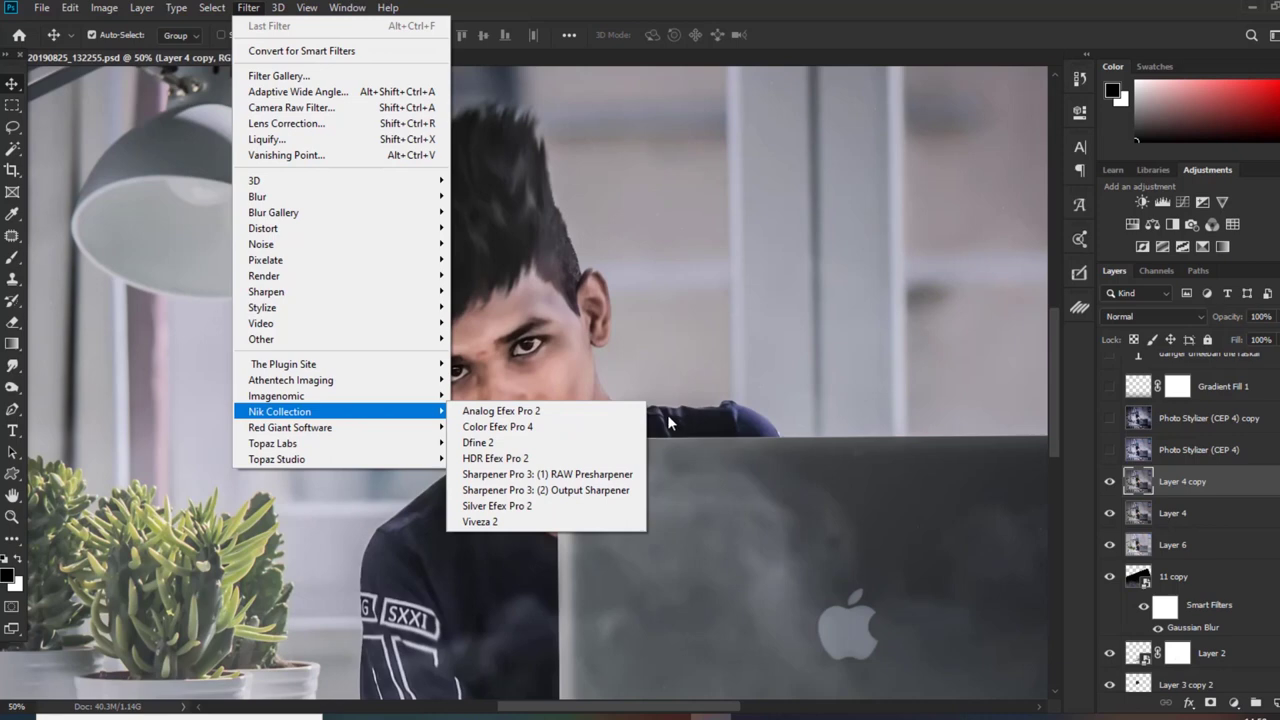
pyautogui.click(549, 427)
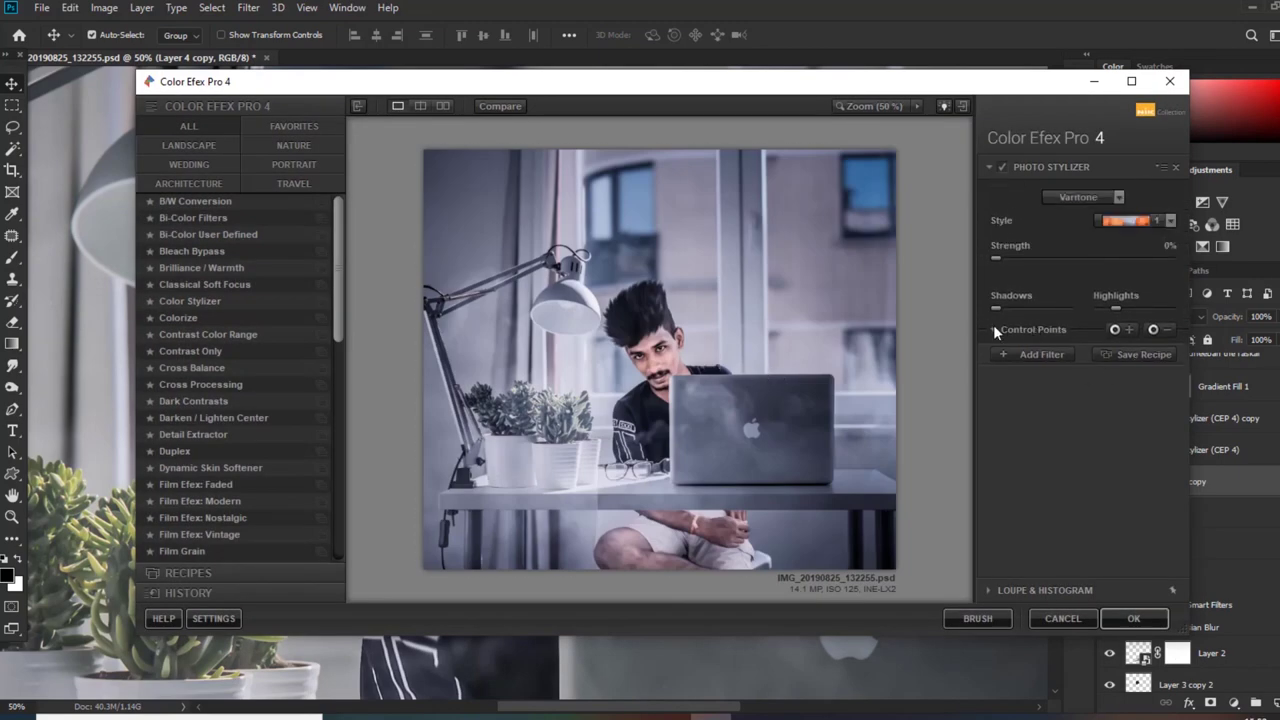
pyautogui.click(994, 328)
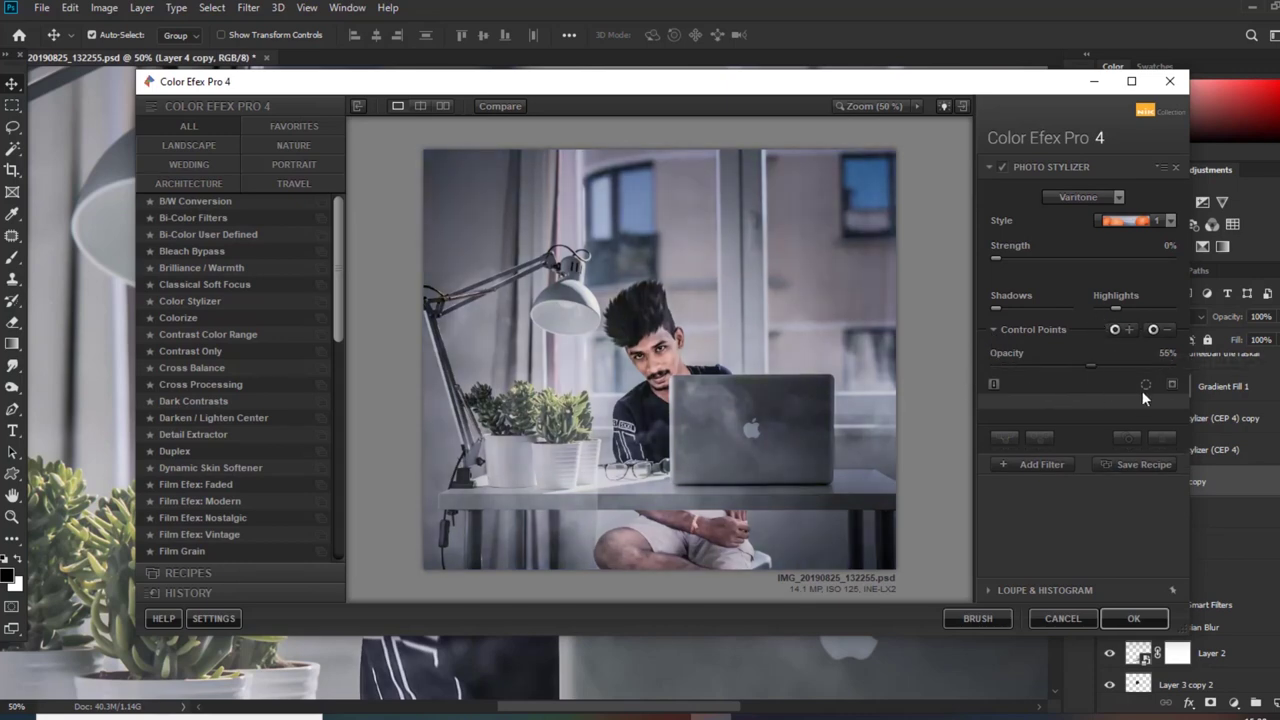
pyautogui.moveTo(1166, 366); pyautogui.dragTo(1104, 366)
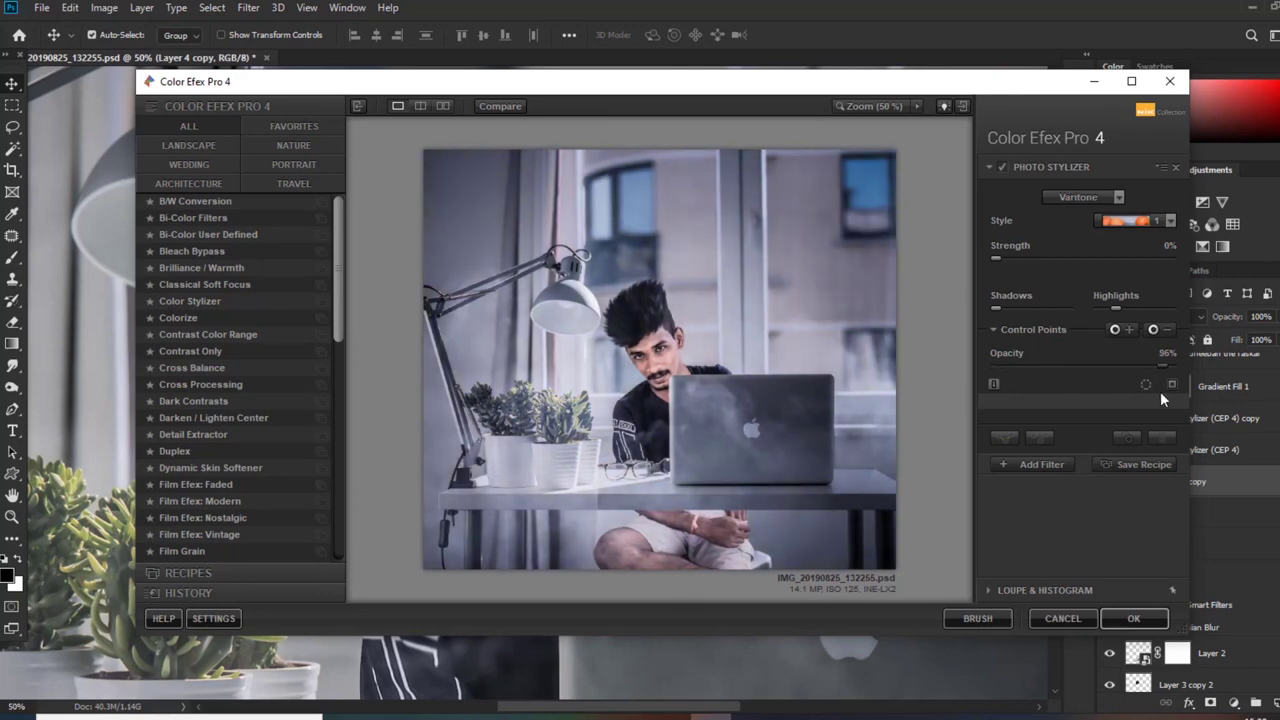
pyautogui.moveTo(1166, 366); pyautogui.dragTo(1178, 366)
pyautogui.moveTo(1117, 308); pyautogui.dragTo(1163, 307)
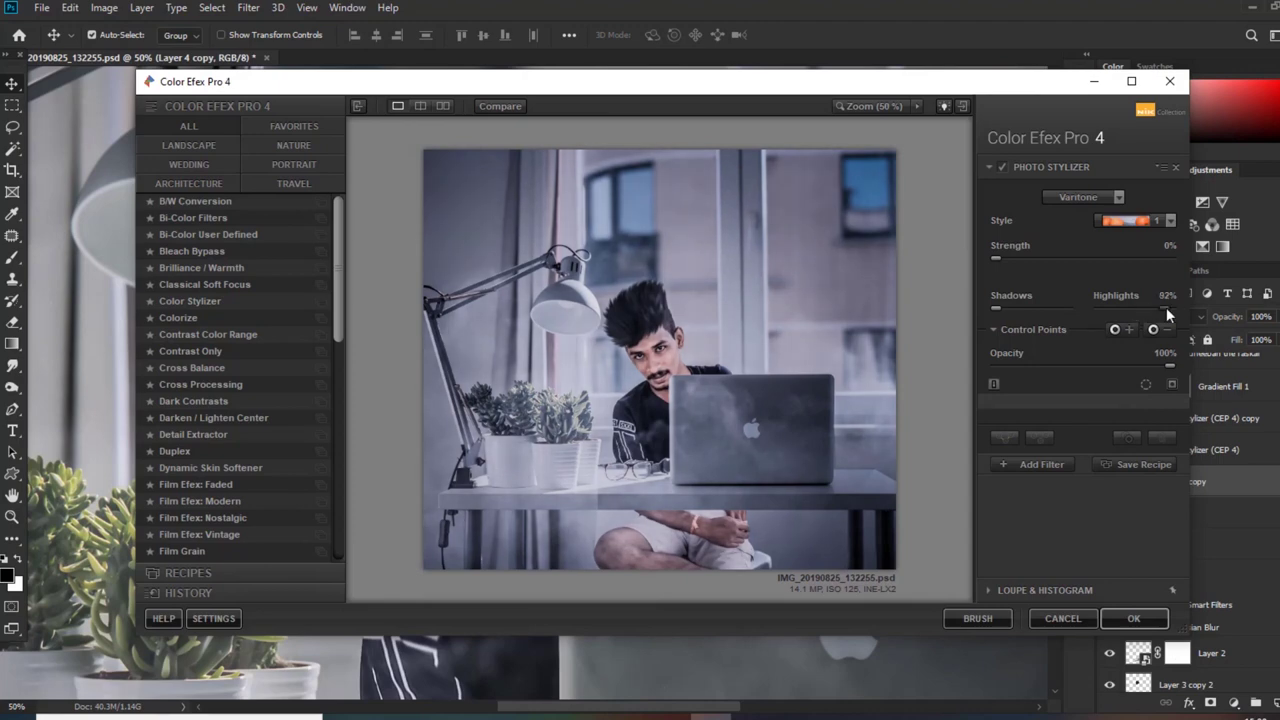
pyautogui.moveTo(1138, 318); pyautogui.dragTo(1123, 320)
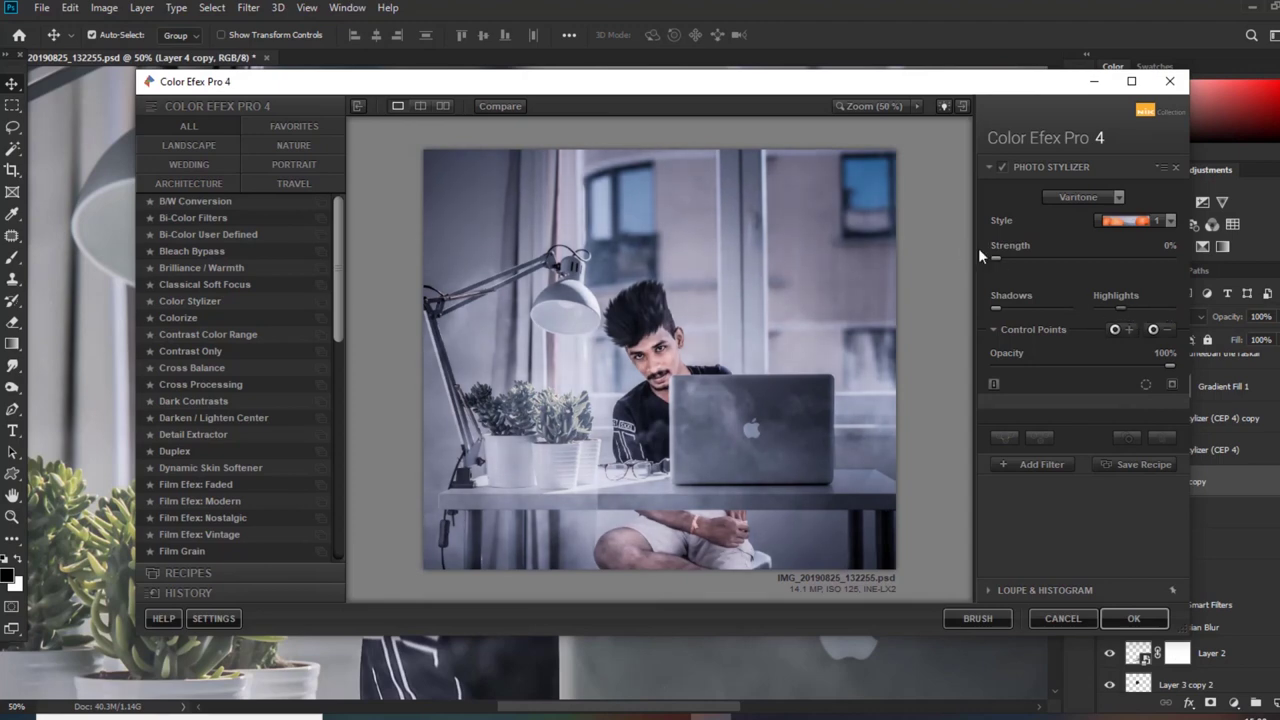
pyautogui.moveTo(995, 259); pyautogui.dragTo(1026, 269)
pyautogui.click(1060, 618)
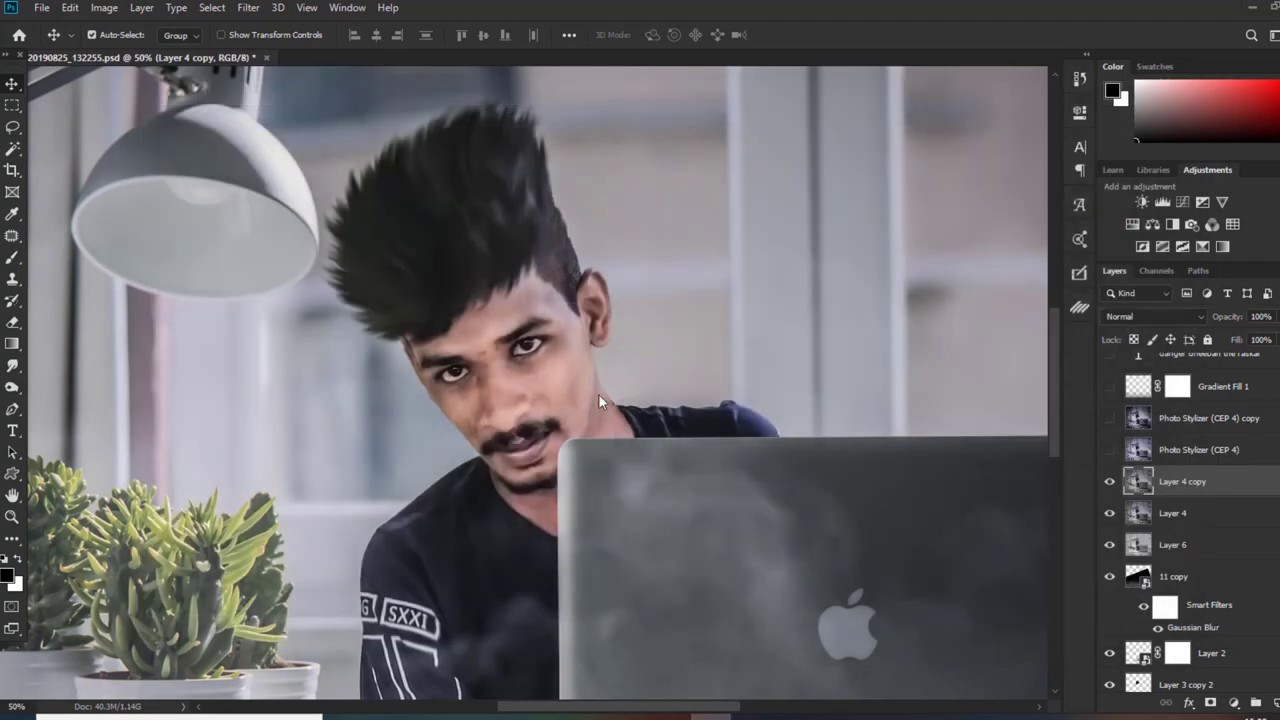
# Turn on Photo Stylizer (CEP 4) and its copy, fitting the photo on screen with Ctrl+0
pyautogui.click(1109, 450)
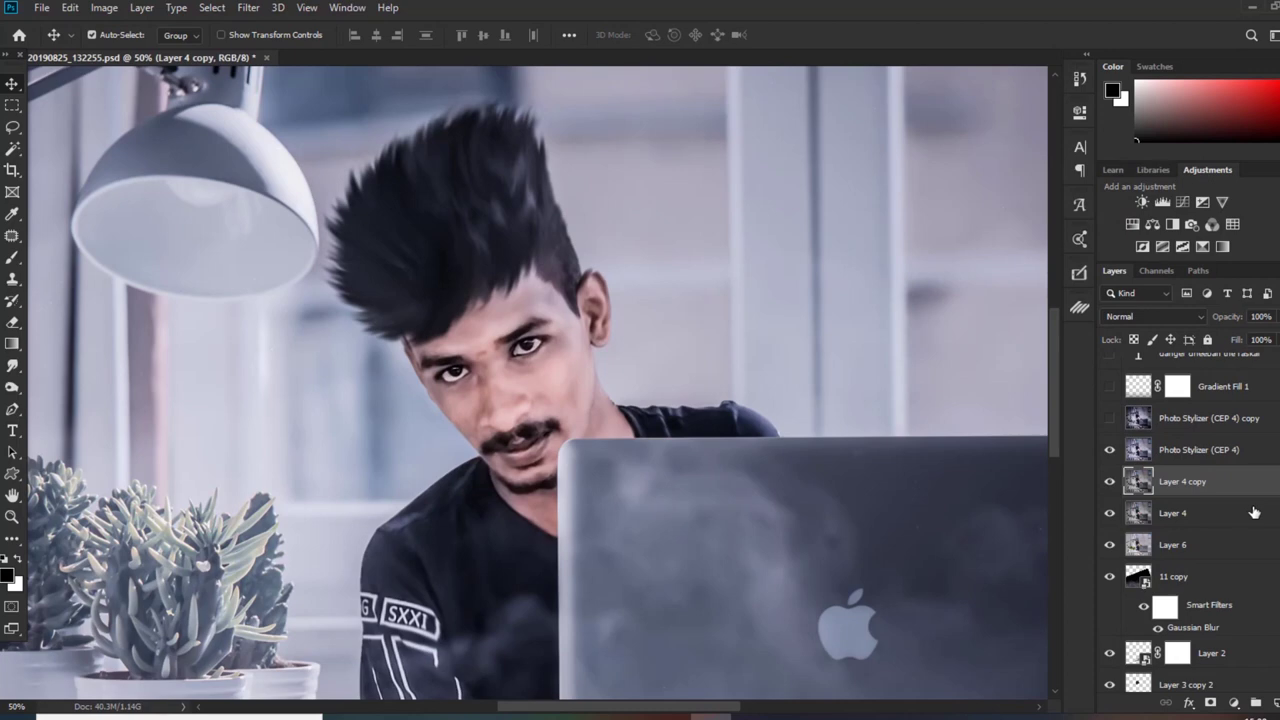
pyautogui.hotkey('ctrl', '0')
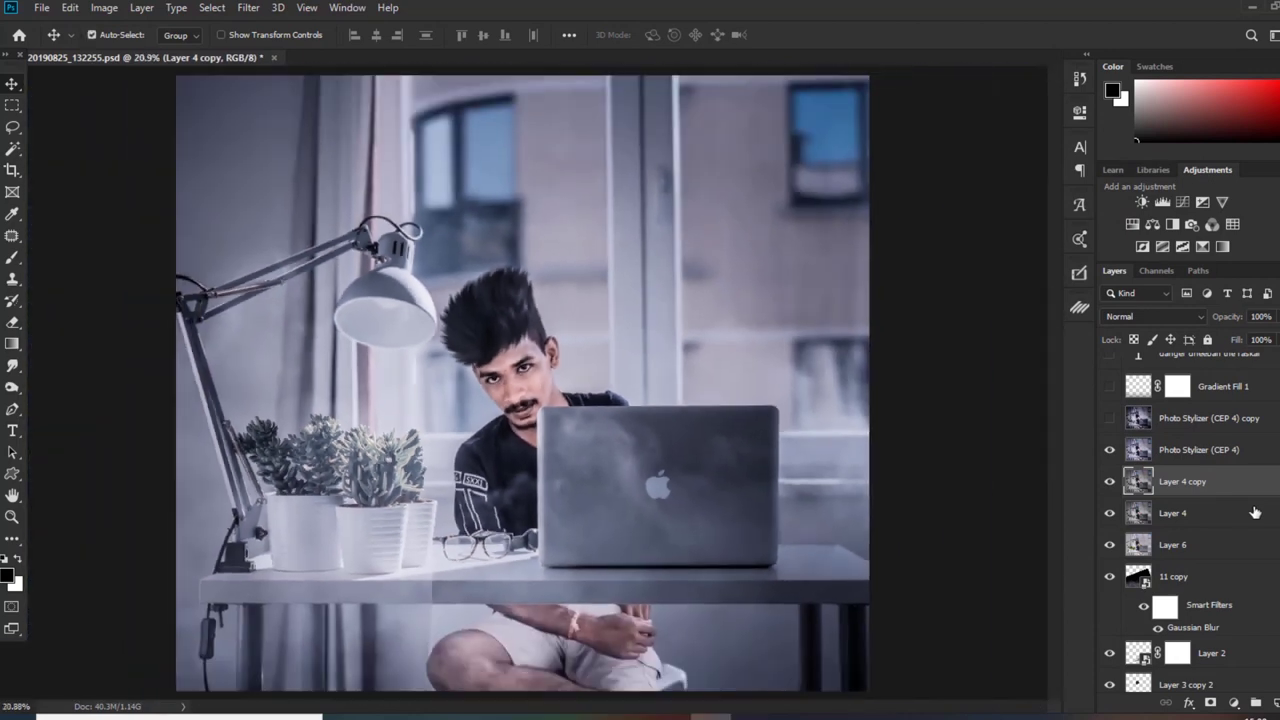
pyautogui.click(1109, 418)
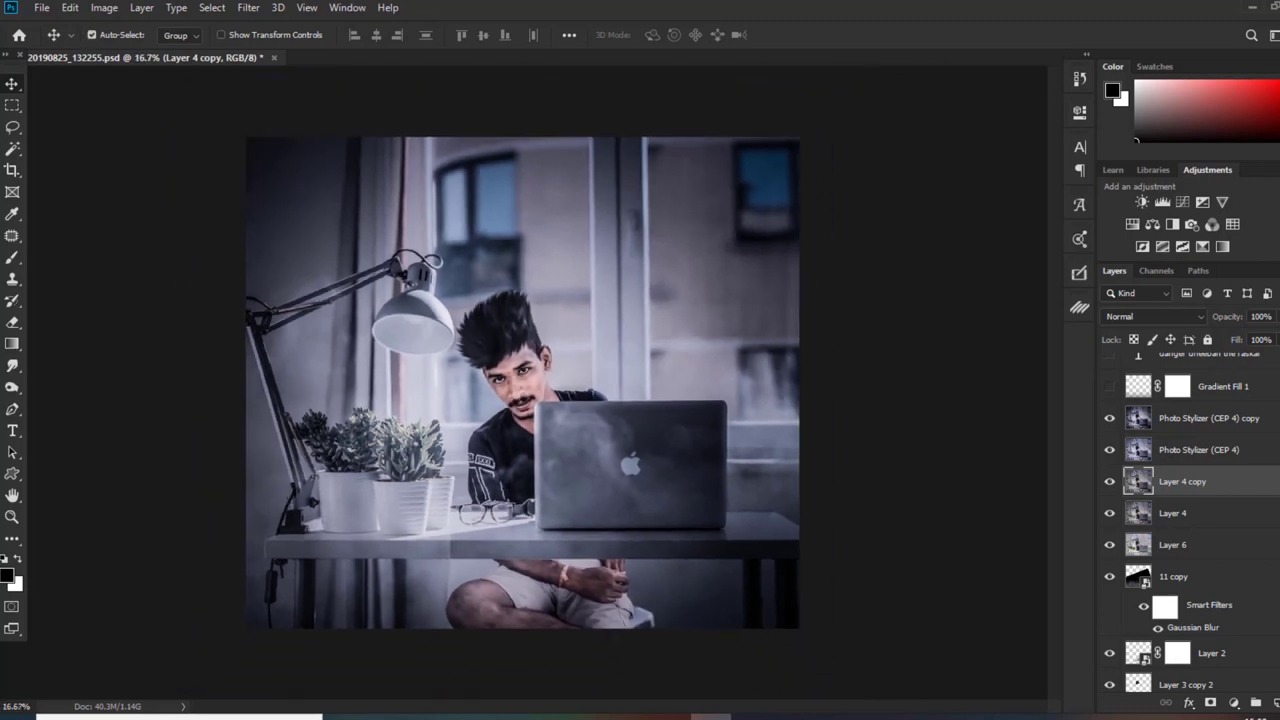
pyautogui.scroll(3, 1190, 520)
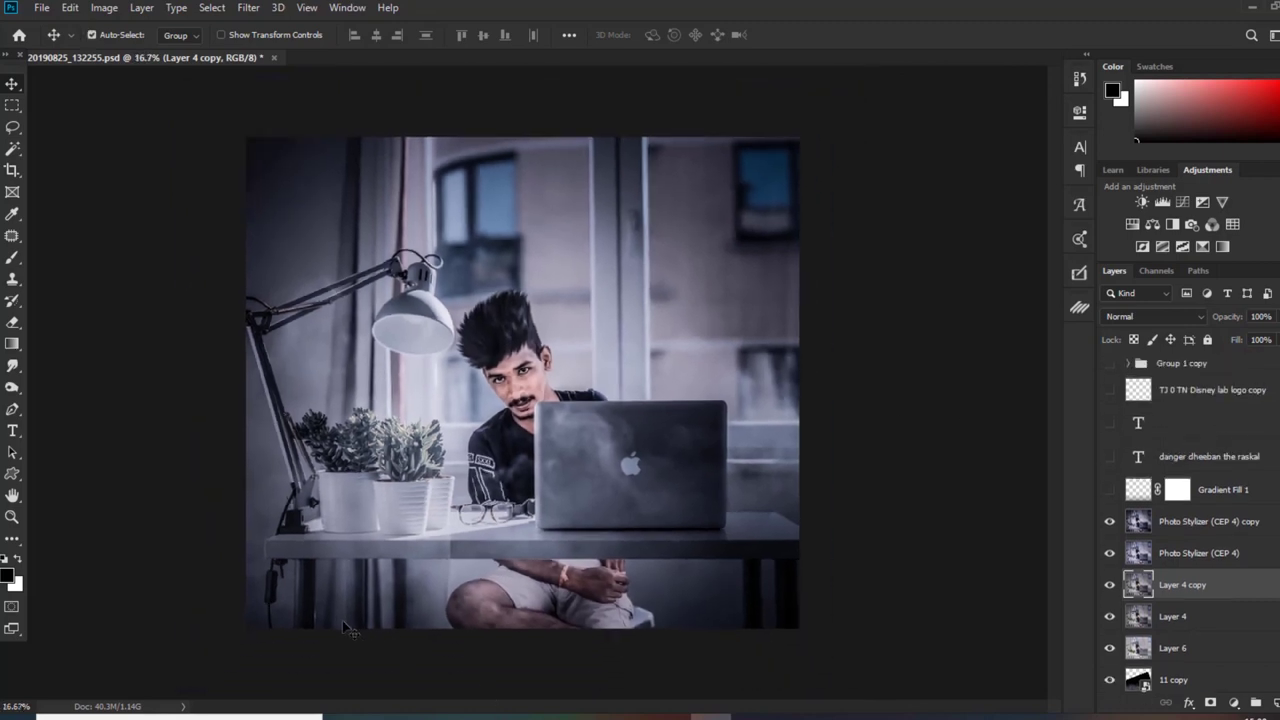
# Briefly preview Gradient Fill 1, then add Gradient Fill 2 as a linear 90° gradient at 100% scale
pyautogui.click(1109, 490)
pyautogui.click(1110, 493)
pyautogui.click(1233, 703)
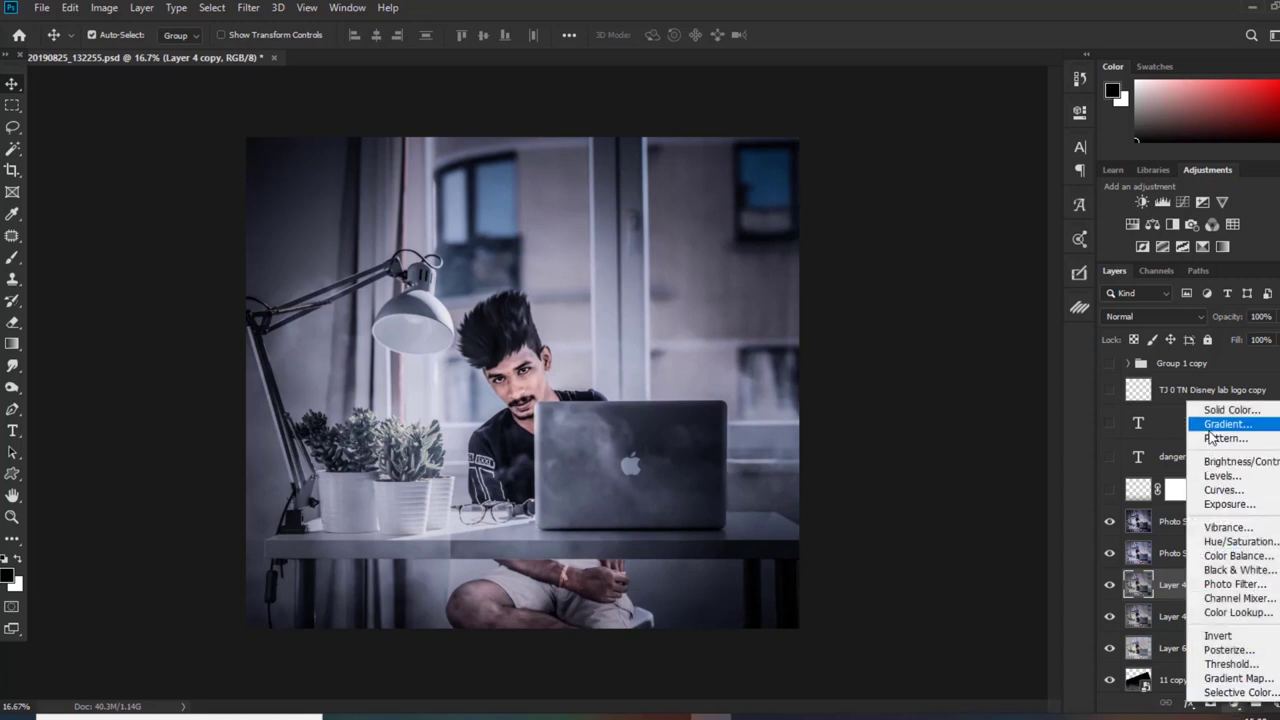
pyautogui.click(1211, 425)
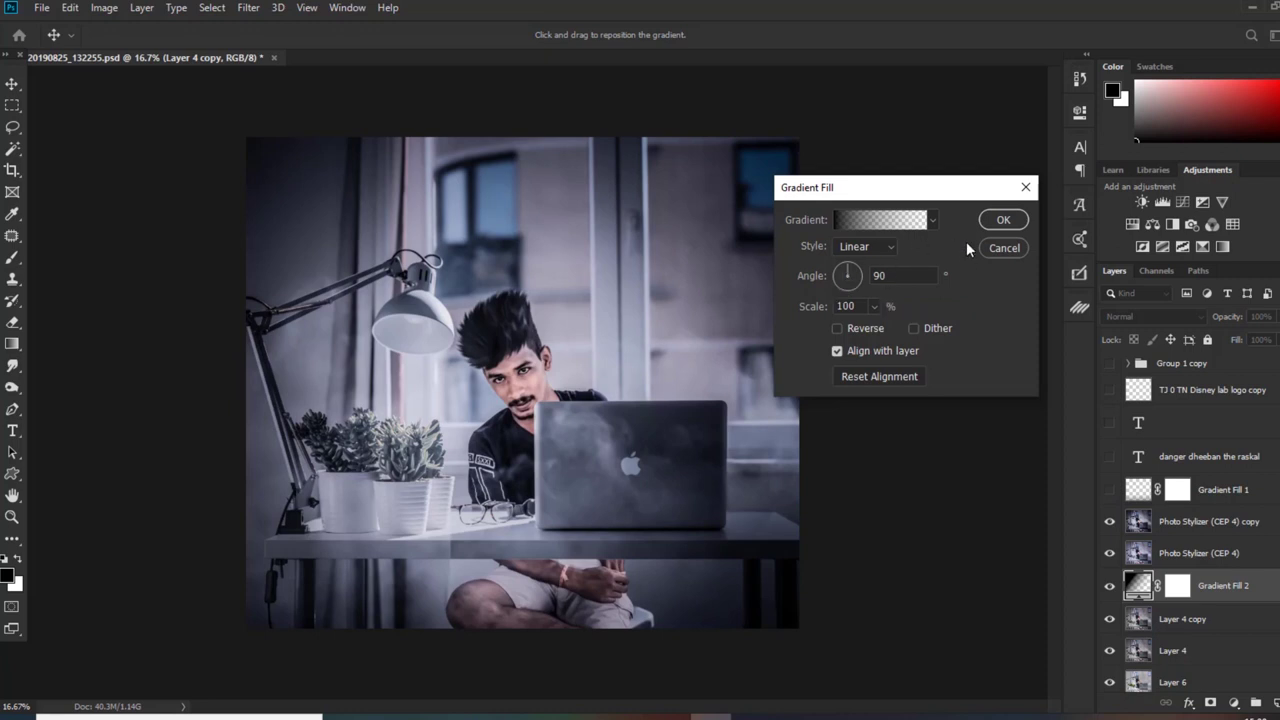
pyautogui.click(1000, 221)
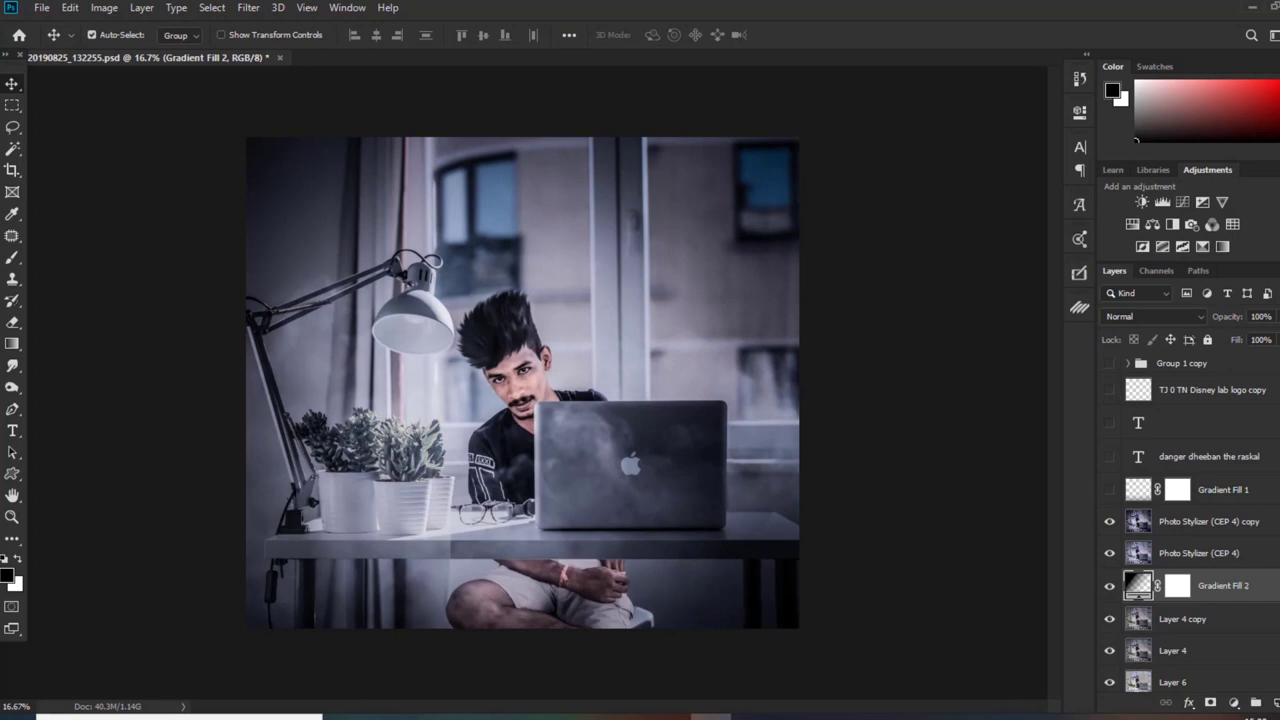
# Hide the Gradient Fill 2 layer
pyautogui.rightClick(1210, 595)
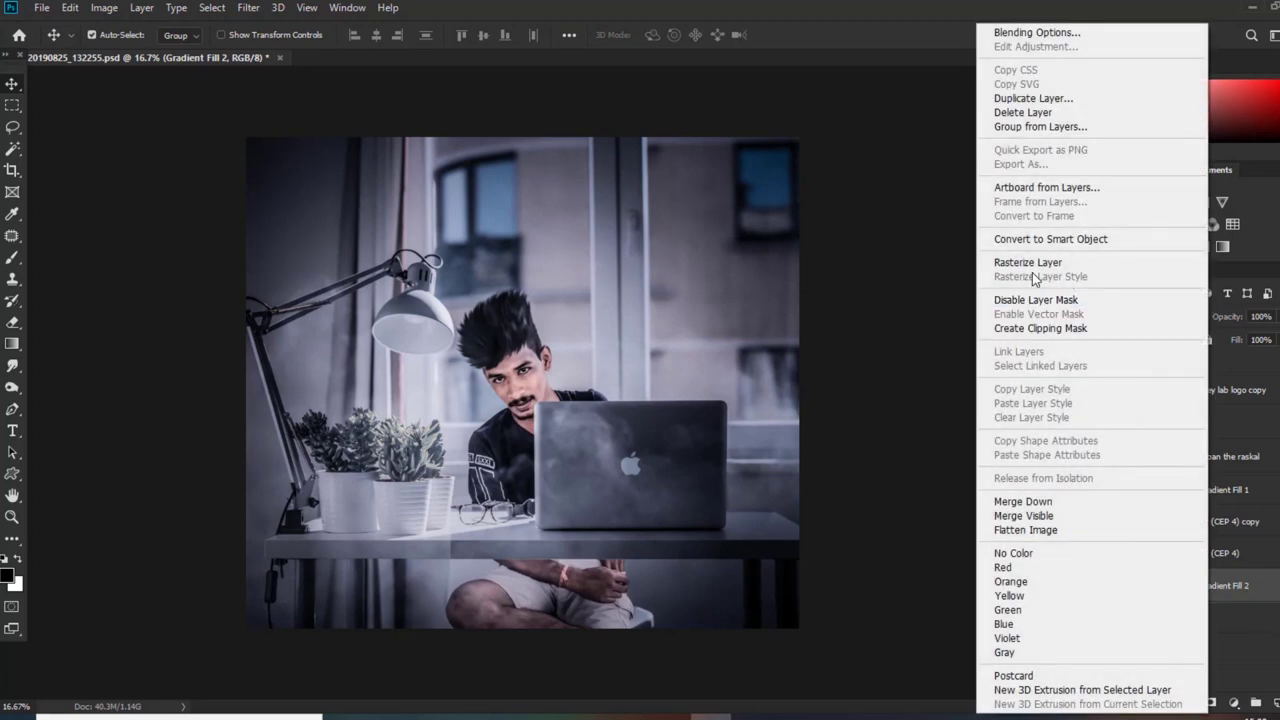
pyautogui.click(1230, 600)
pyautogui.click(1109, 587)
# Show Gradient Fill 1 at 63% opacity, shift it to darken the bottom, and reveal the promo card group
pyautogui.click(1109, 491)
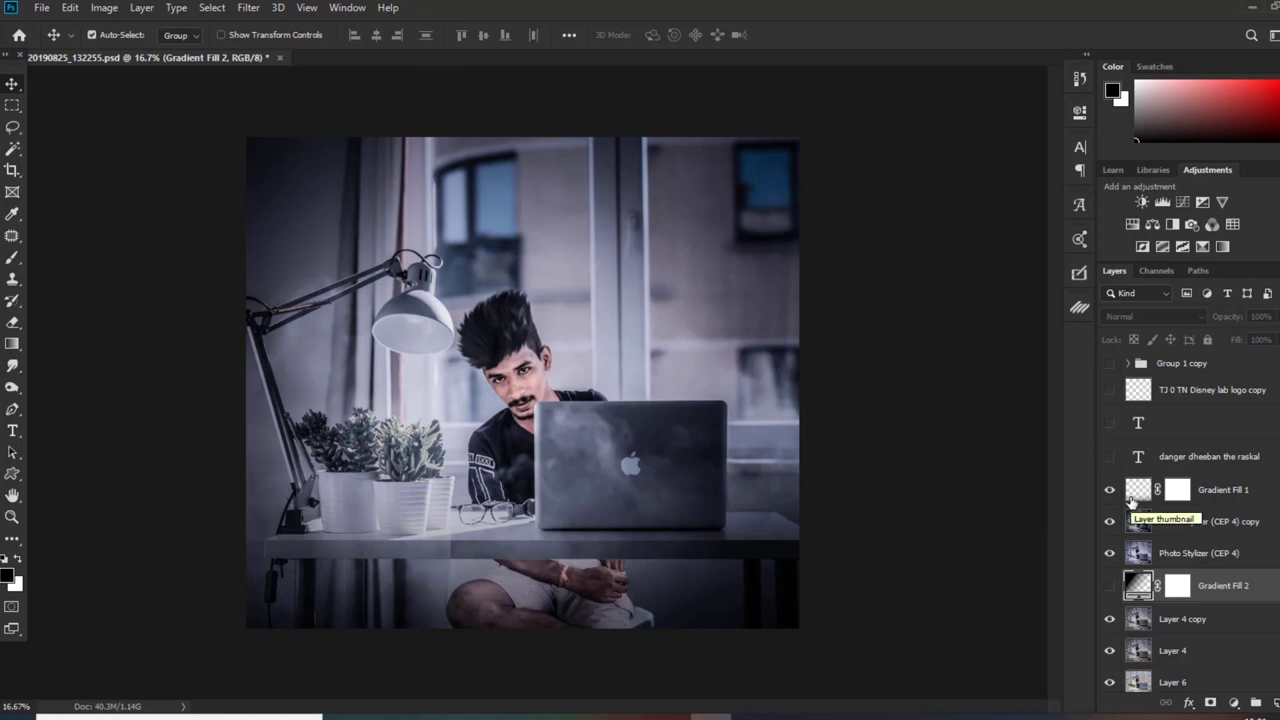
pyautogui.moveTo(456, 611)
pyautogui.mouseDown()
pyautogui.moveTo(472, 588)
pyautogui.moveTo(455, 610)
pyautogui.mouseUp()
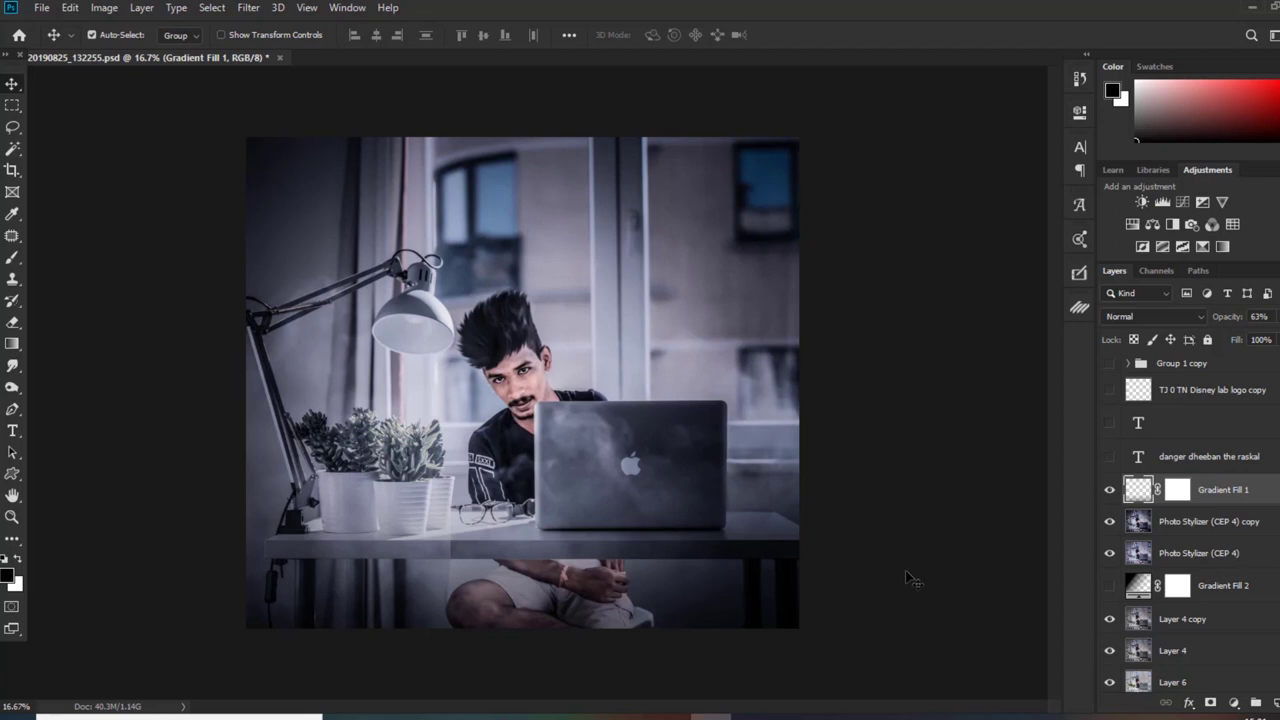
pyautogui.click(1108, 364)
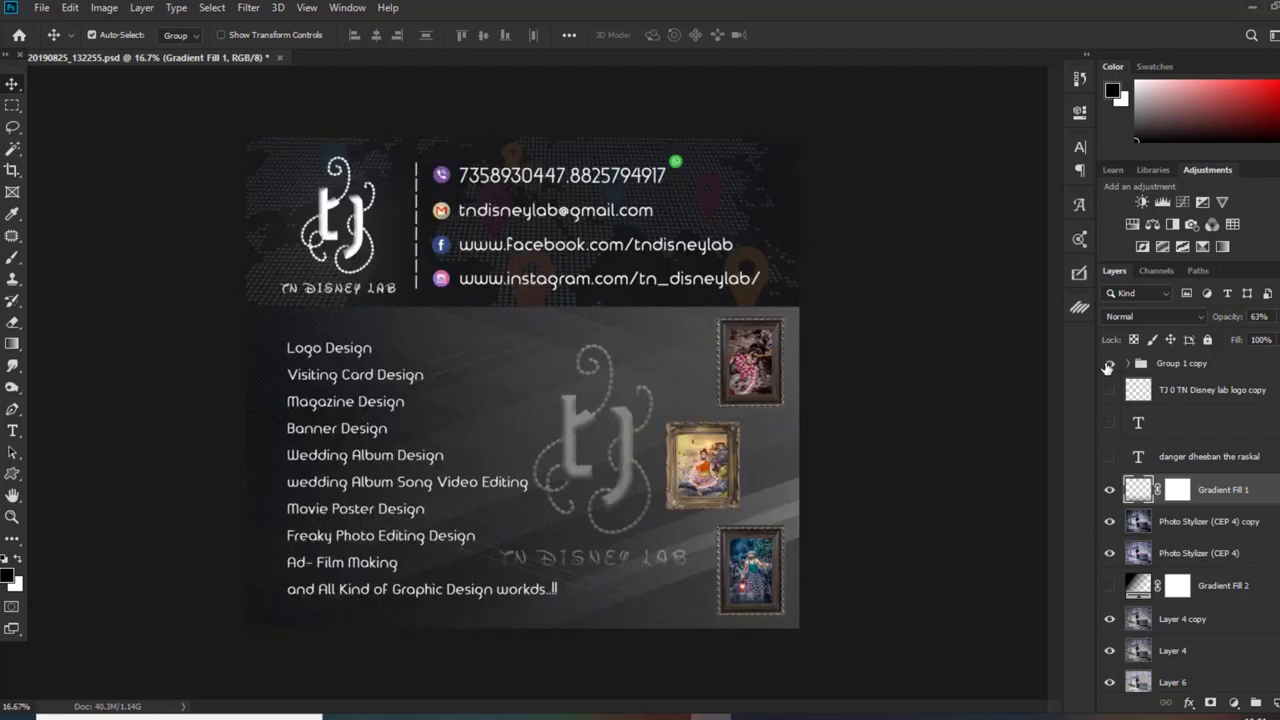